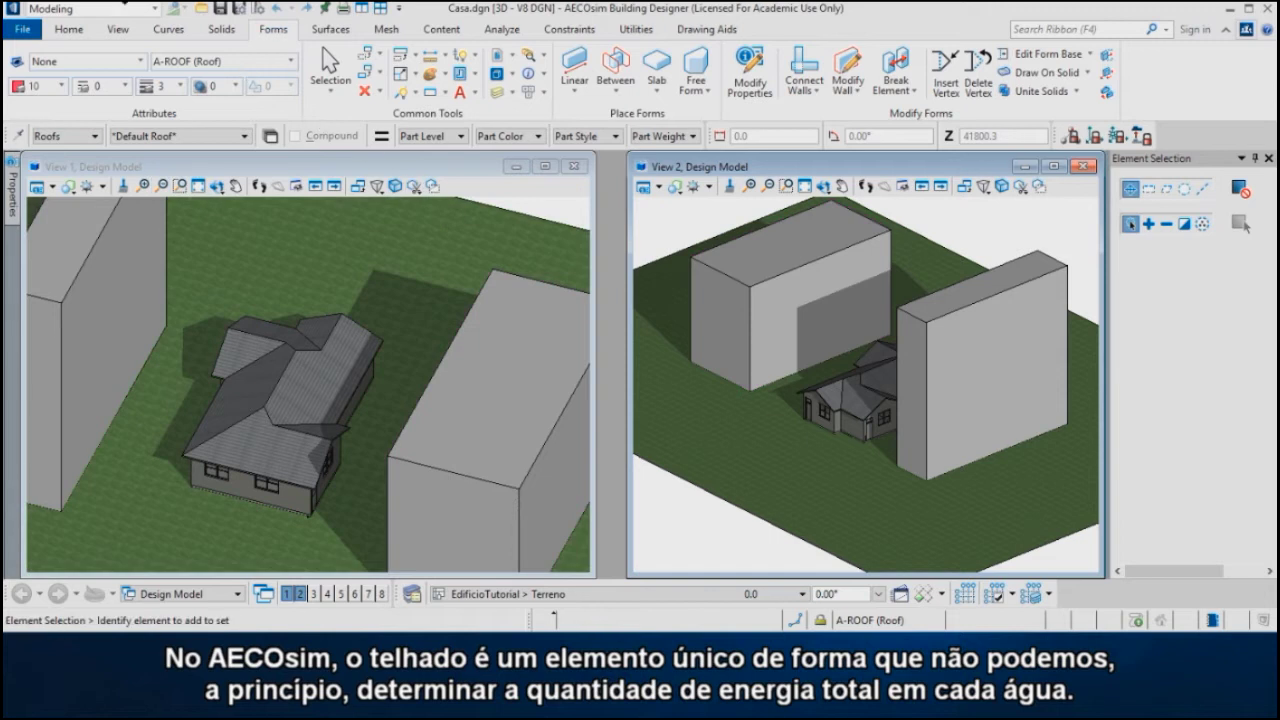
Step: Switch to the Visualization workflow and start the Solar Exposure Calculator
left_click(125, 8)
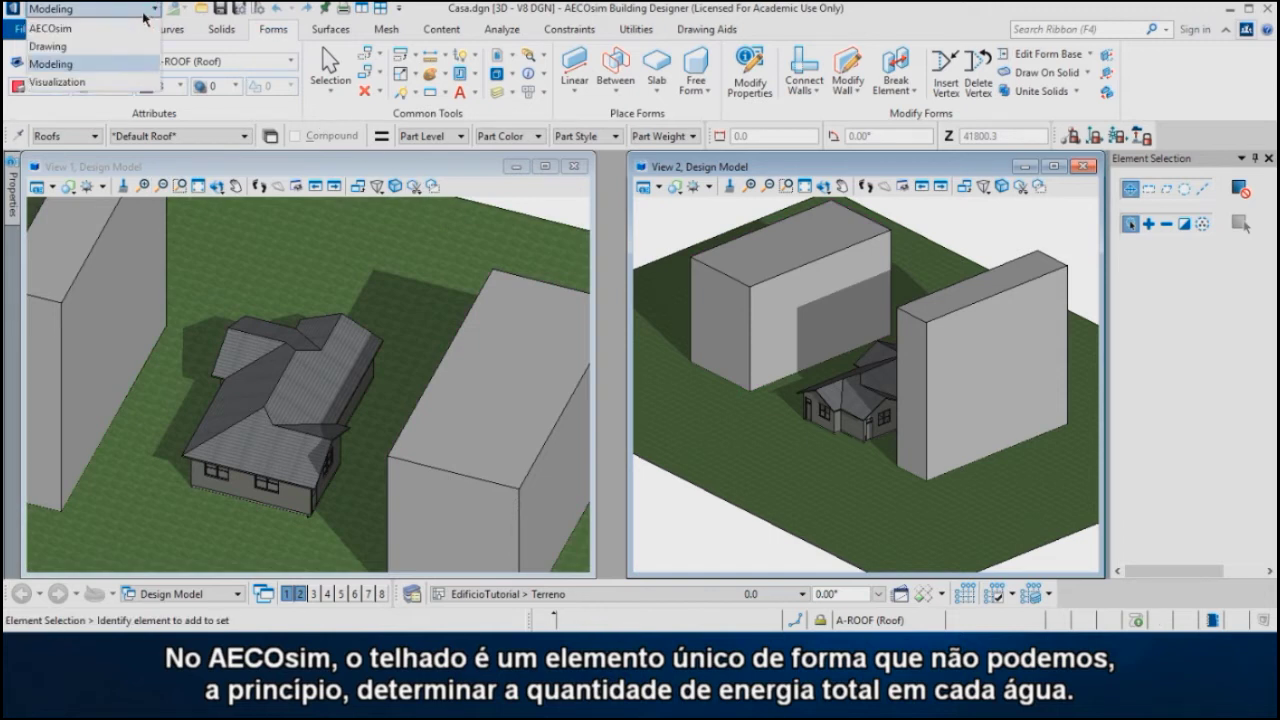
left_click(80, 82)
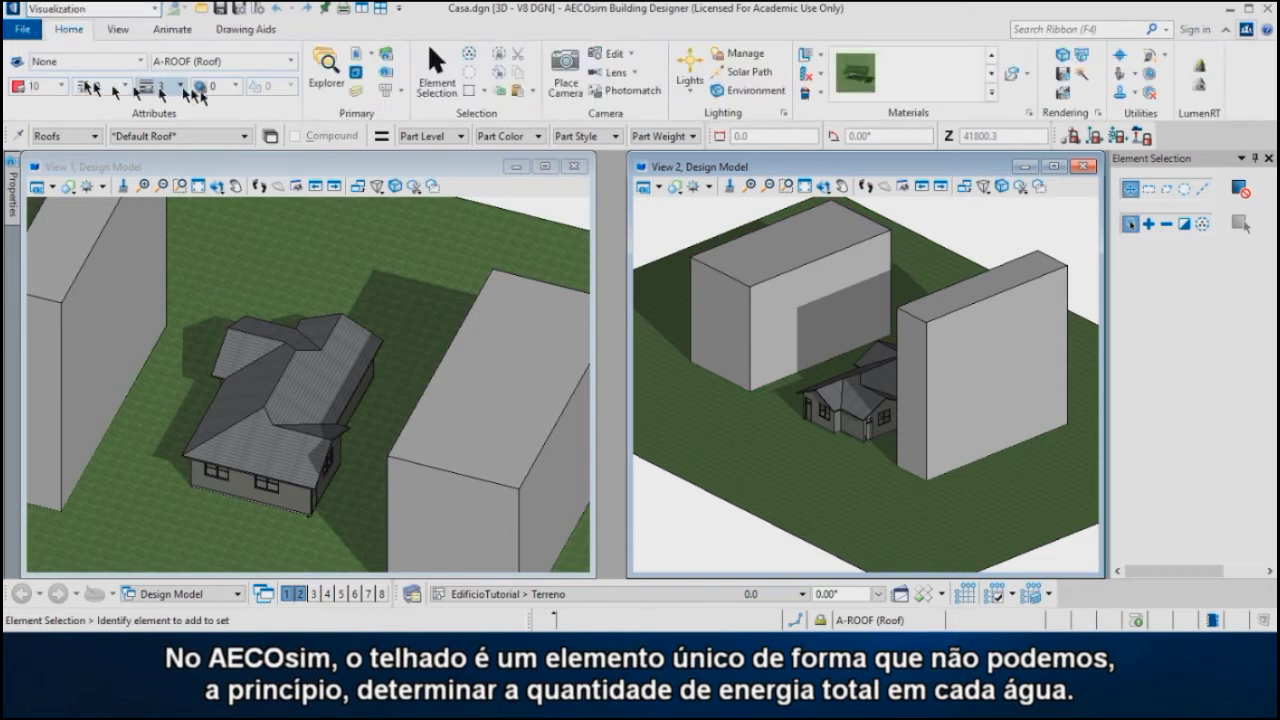
left_click(1164, 57)
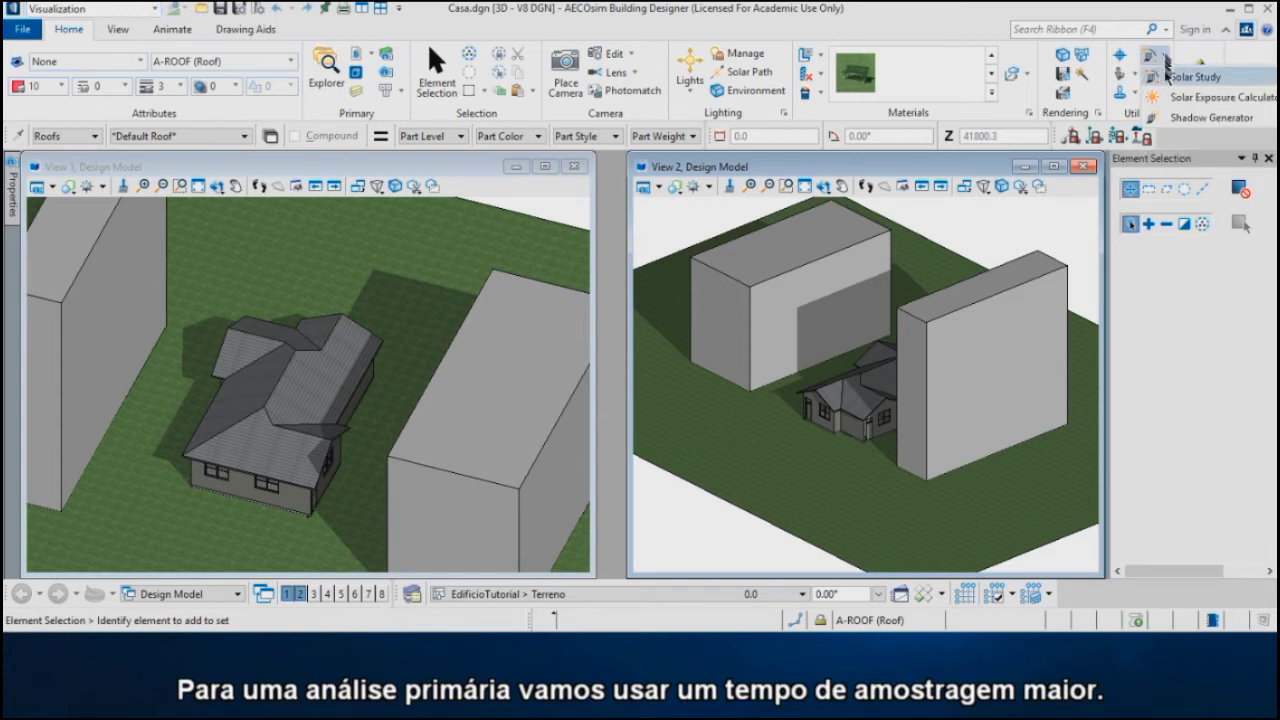
left_click(1167, 99)
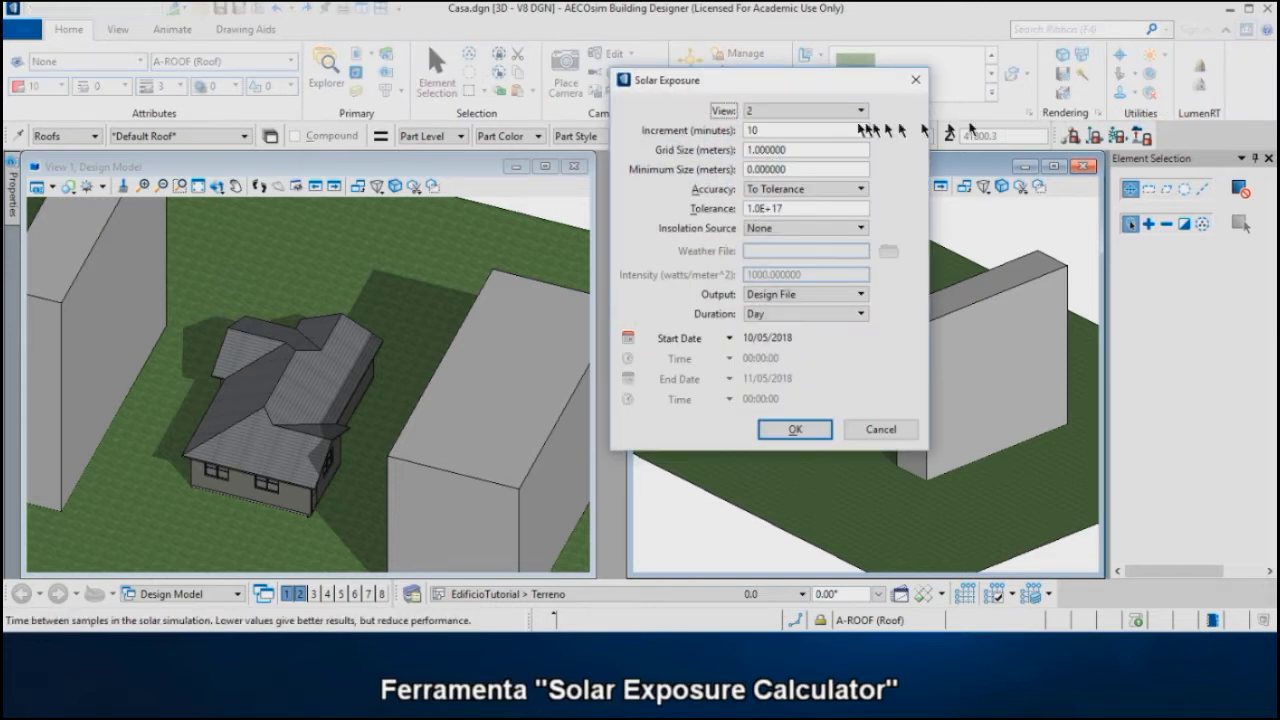
Step: Set the solar exposure increment to 60 minutes and use the weather file BRA_PE_Recife.819580_INMET.epw as the insolation source
left_click(785, 135)
left_click_drag(785, 140, 744, 140)
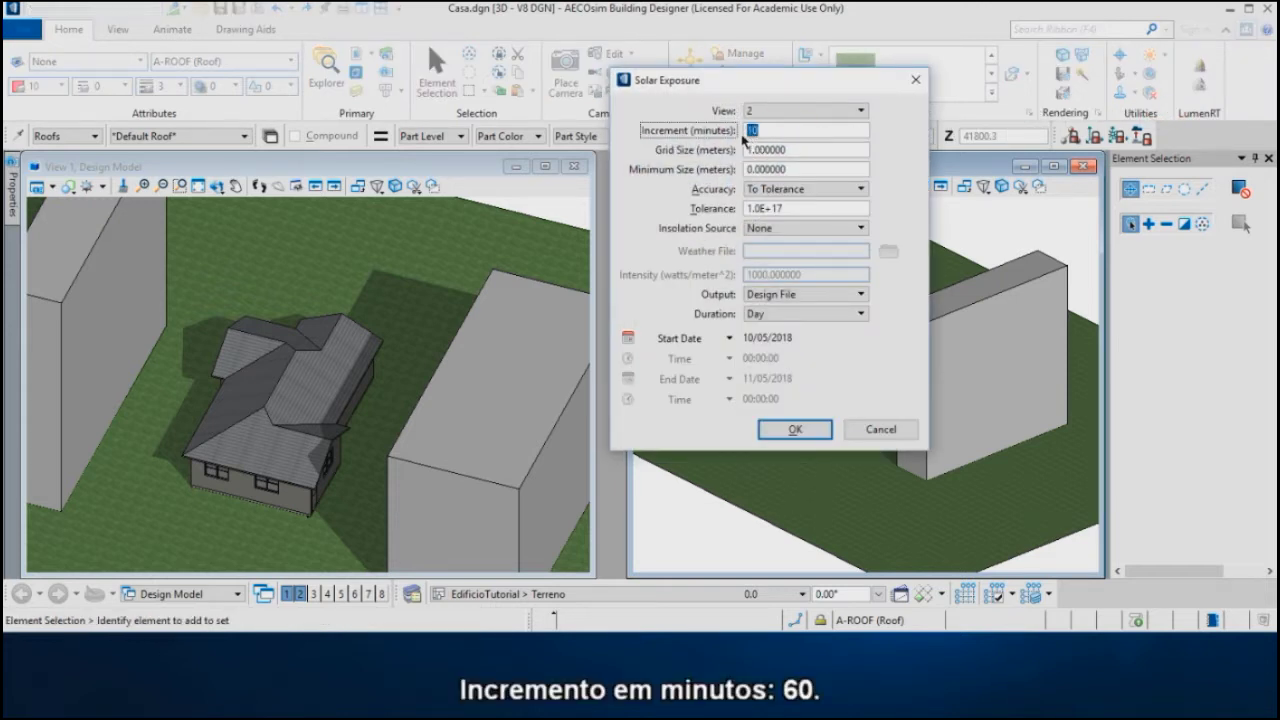
type("60")
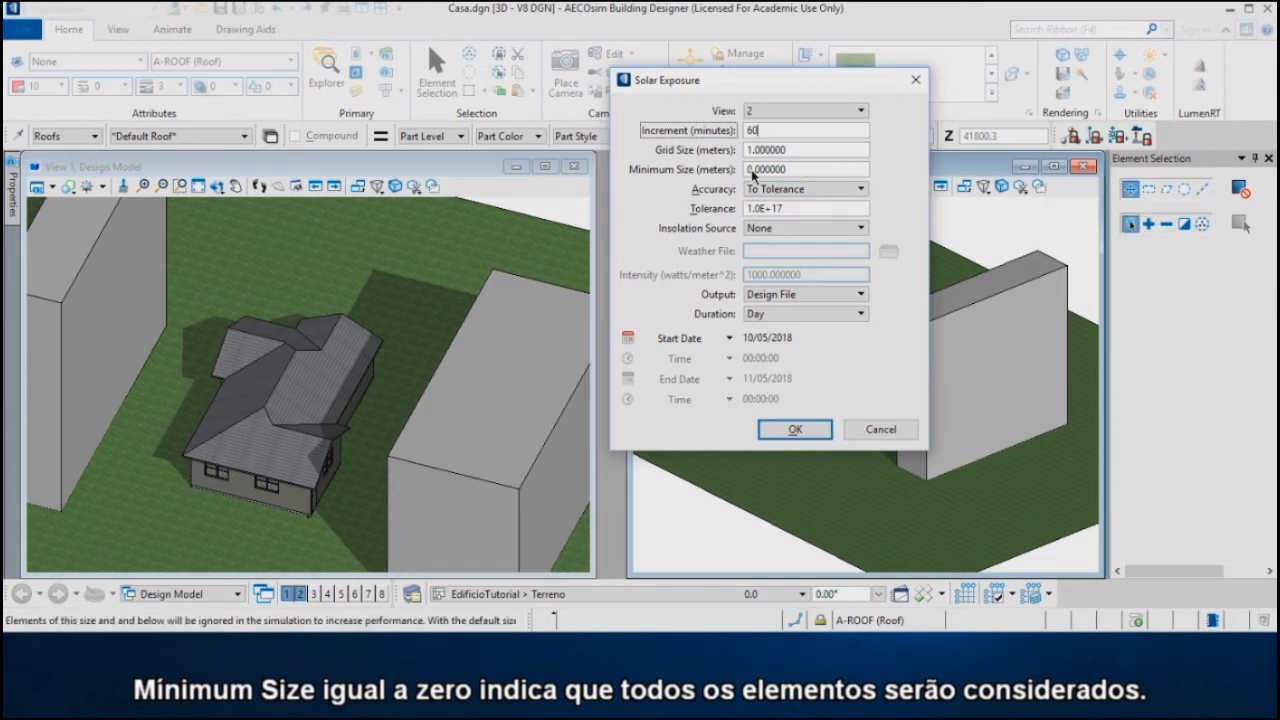
left_click(790, 230)
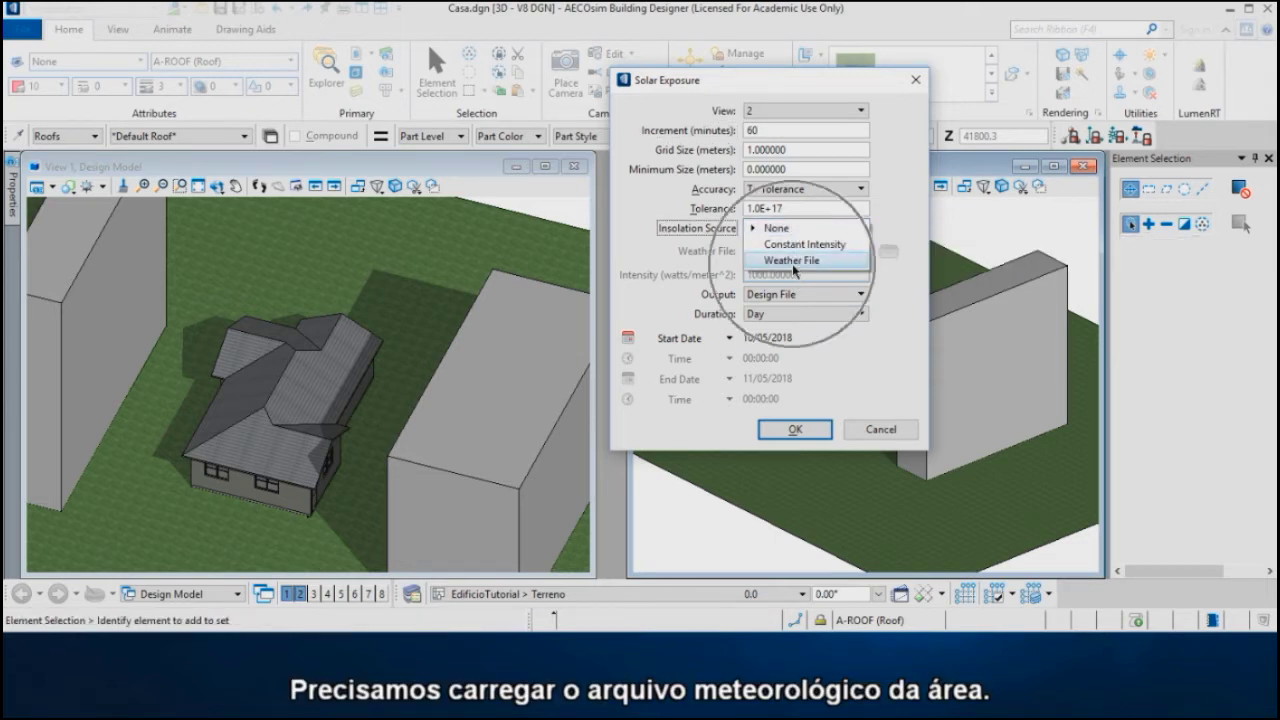
left_click(792, 261)
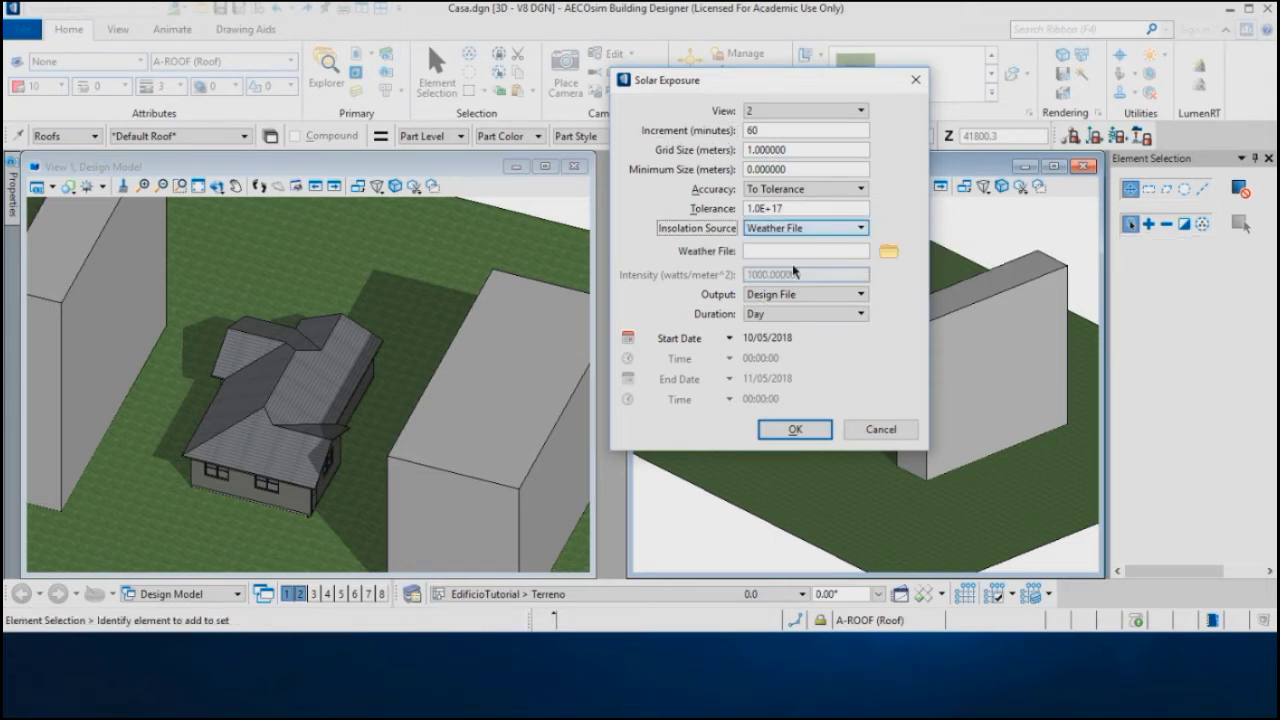
left_click(889, 252)
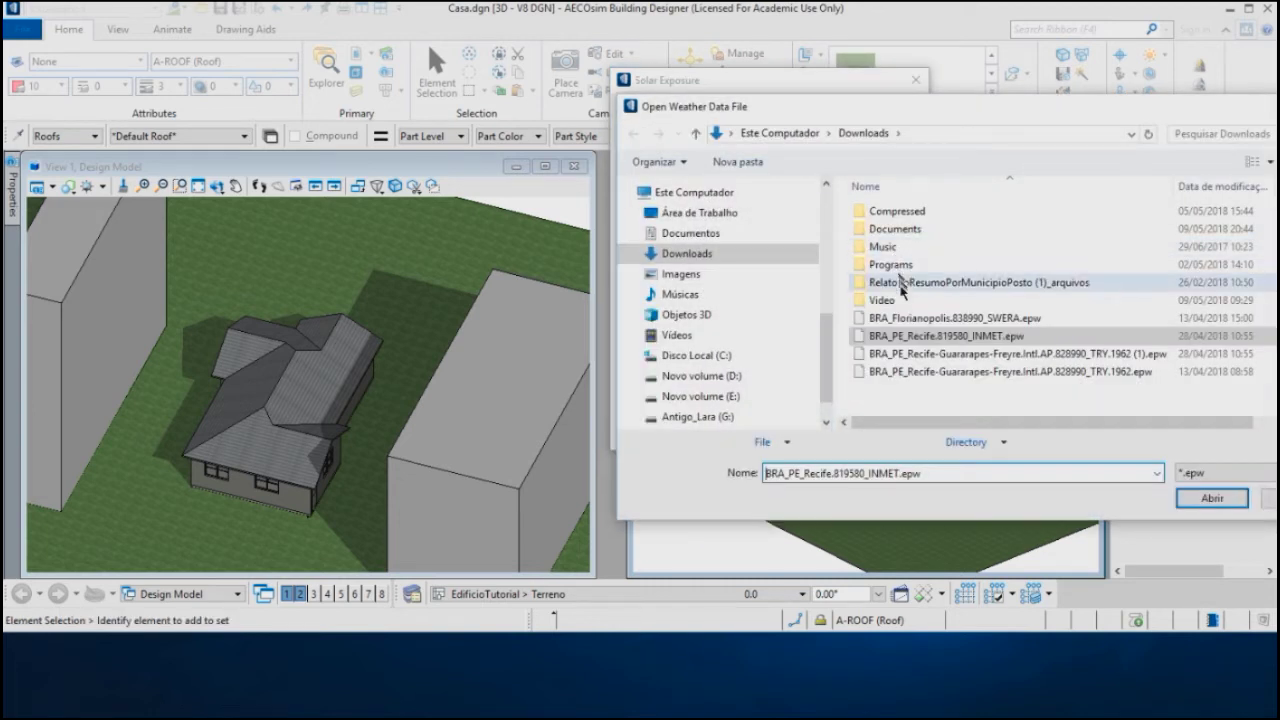
double_click(915, 336)
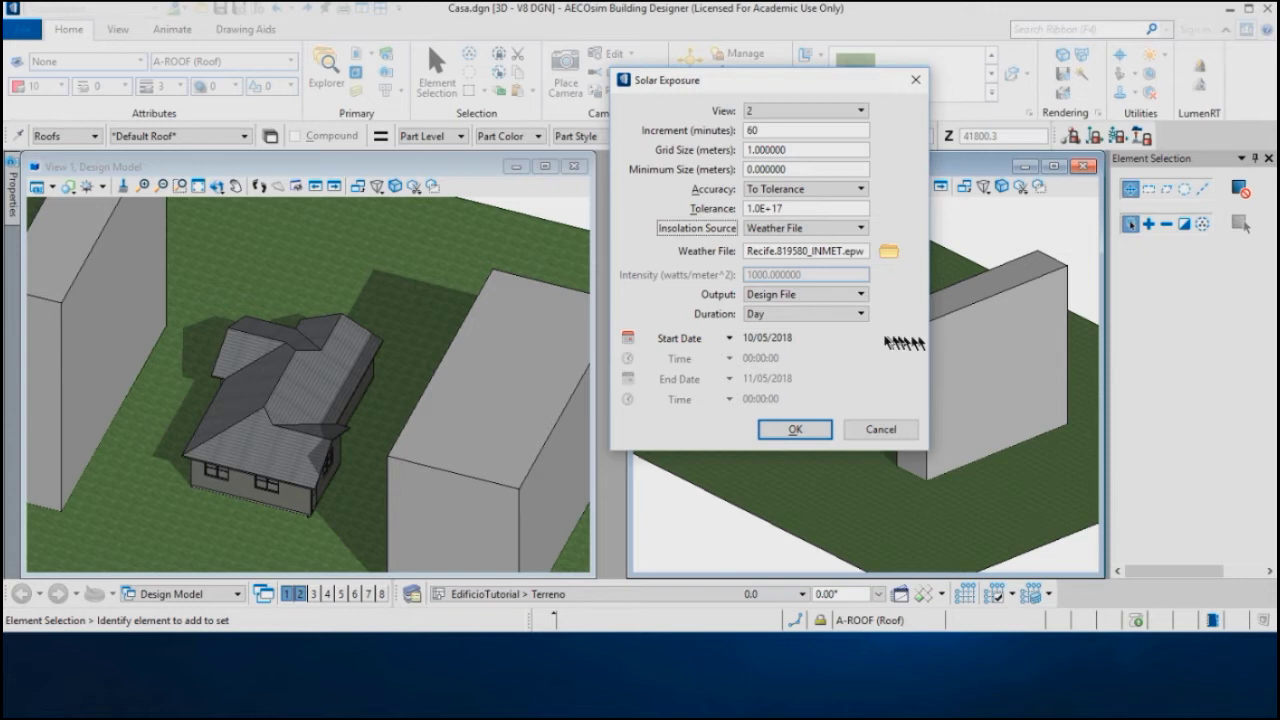
Step: Set the analysis duration to Year and the output to Model, and run the solar exposure calculation
left_click(781, 316)
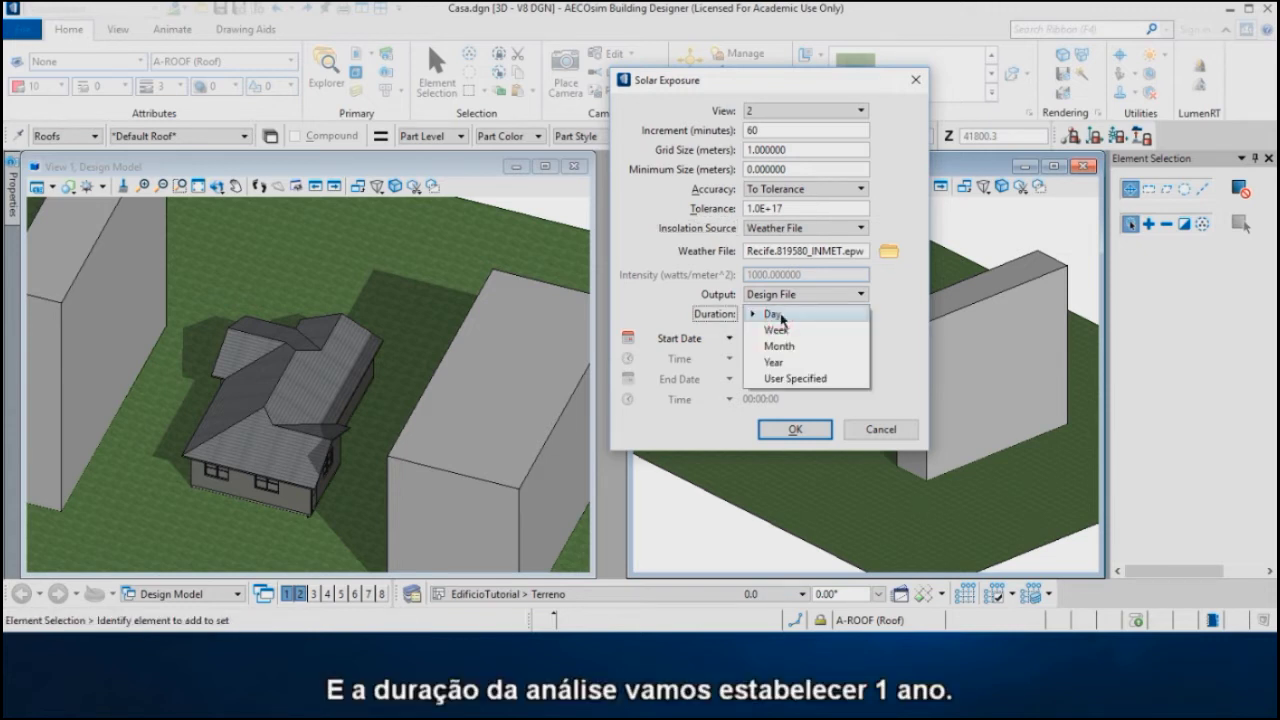
left_click(785, 364)
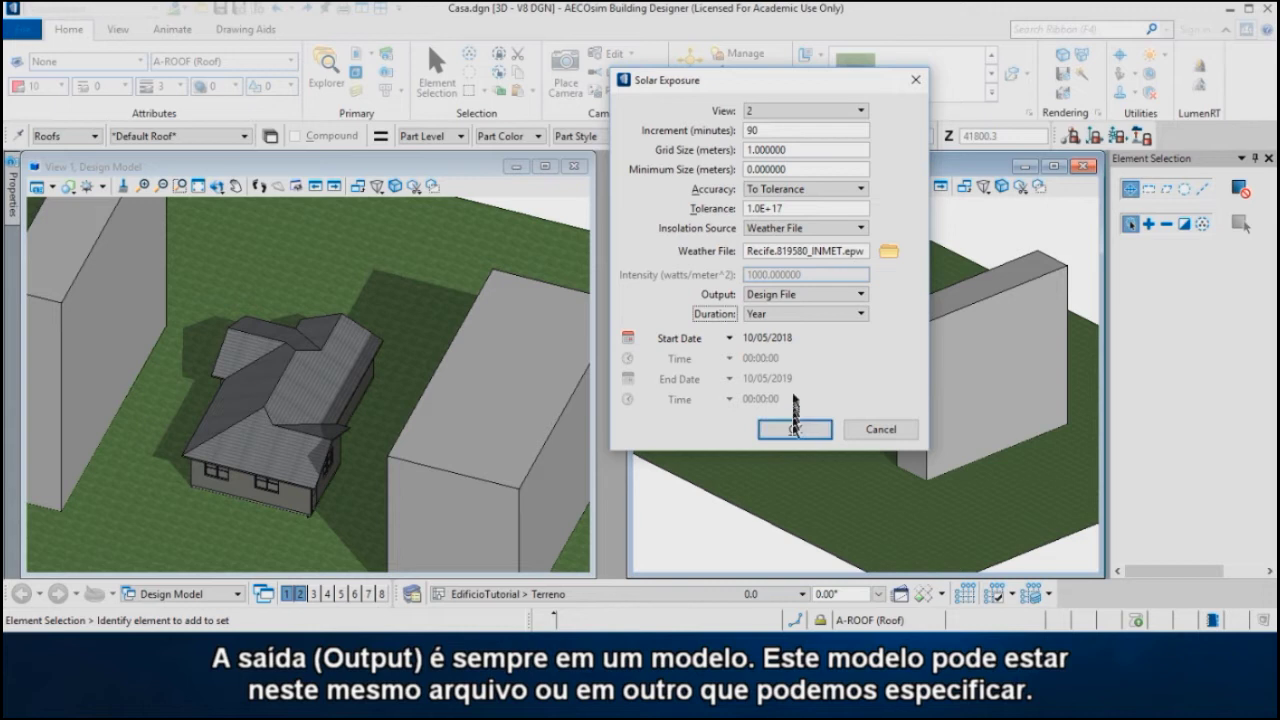
left_click(782, 295)
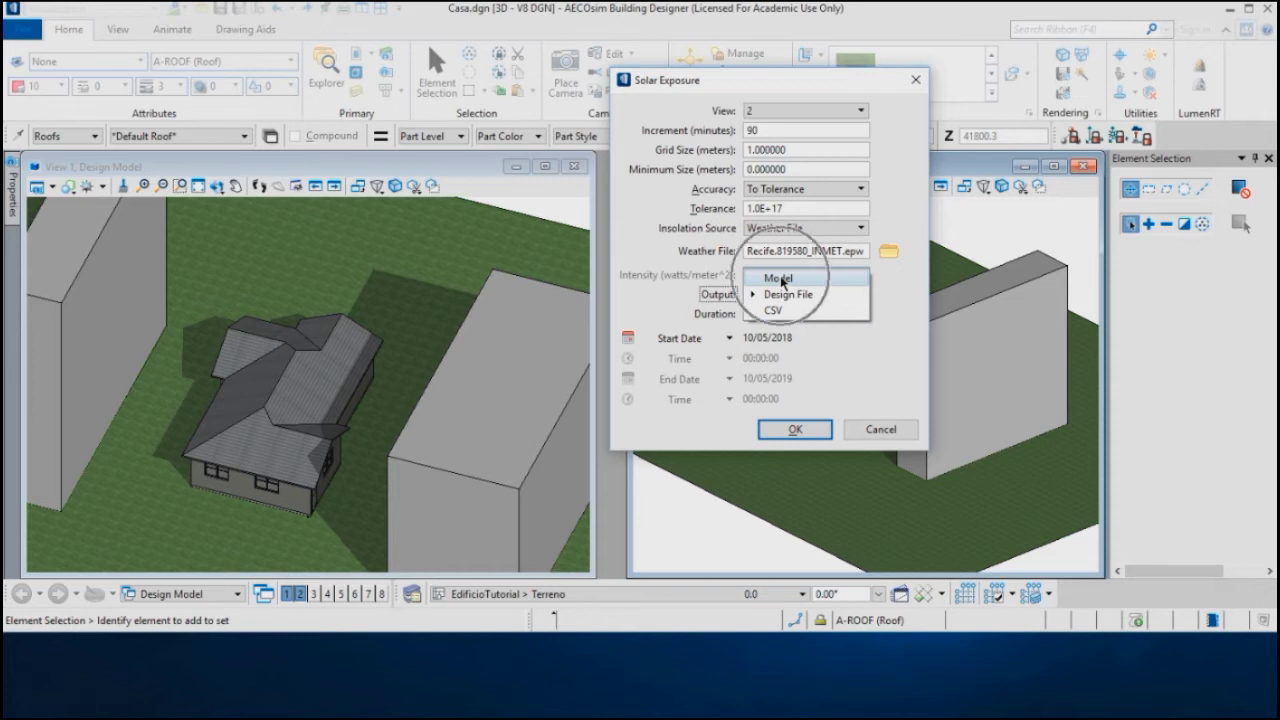
left_click(781, 279)
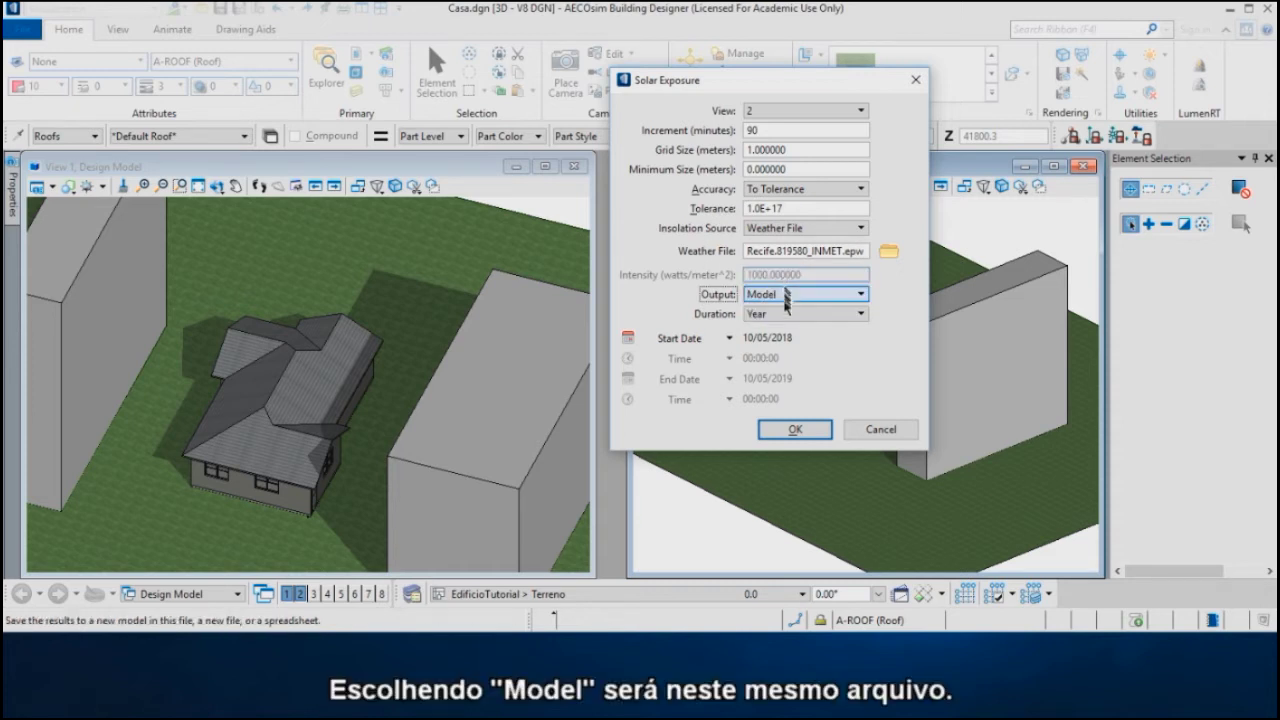
left_click(795, 430)
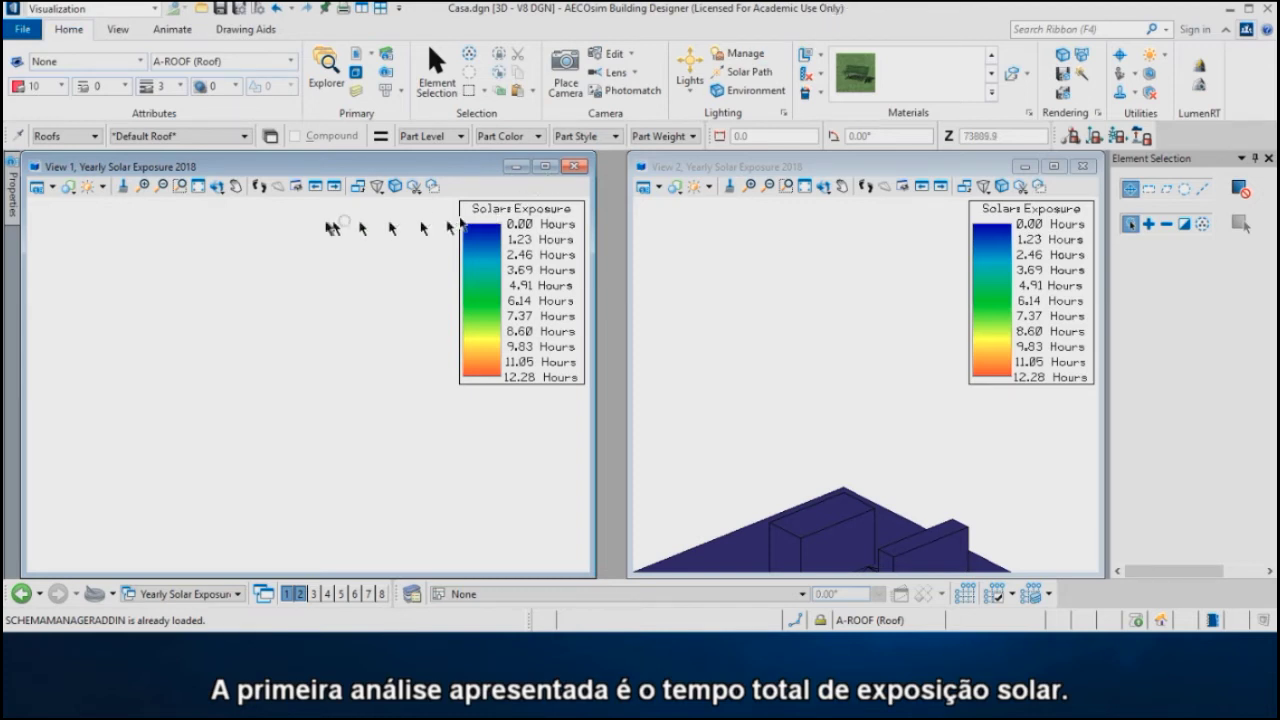
Step: Fit both views to the yearly solar exposure model and examine the exposure hours on the house against the legend
left_click(199, 187)
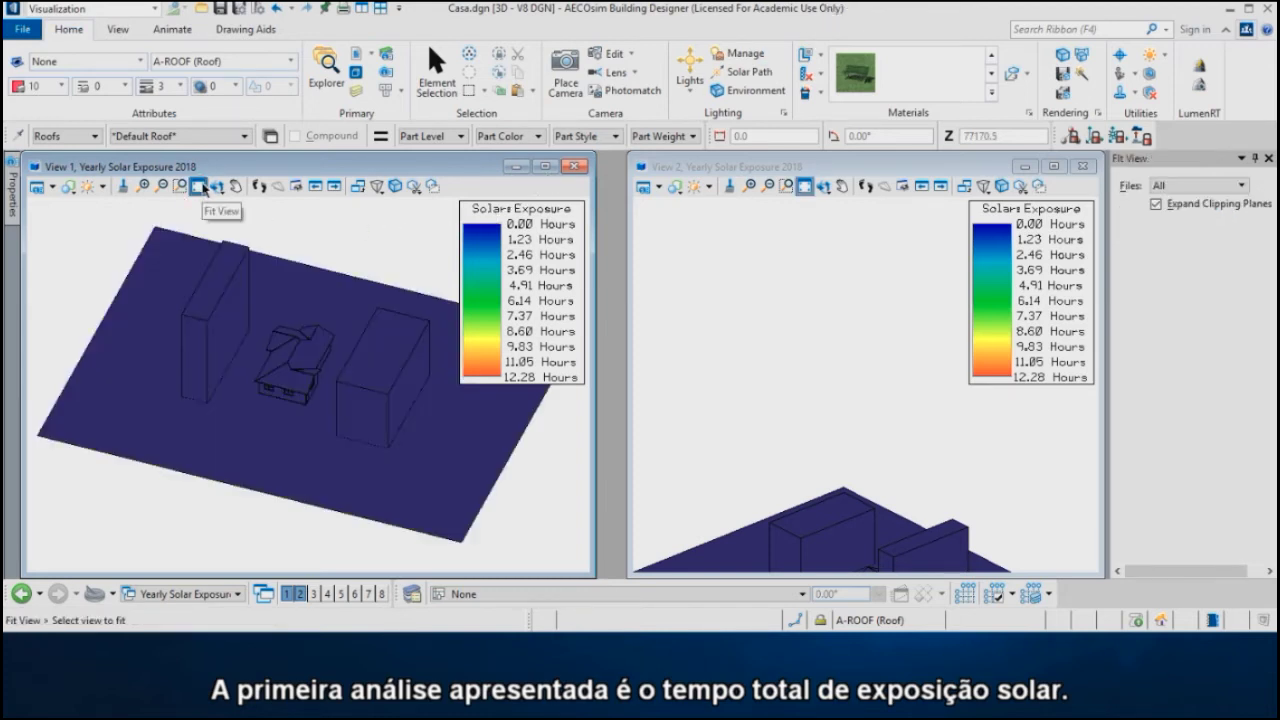
left_click(806, 188)
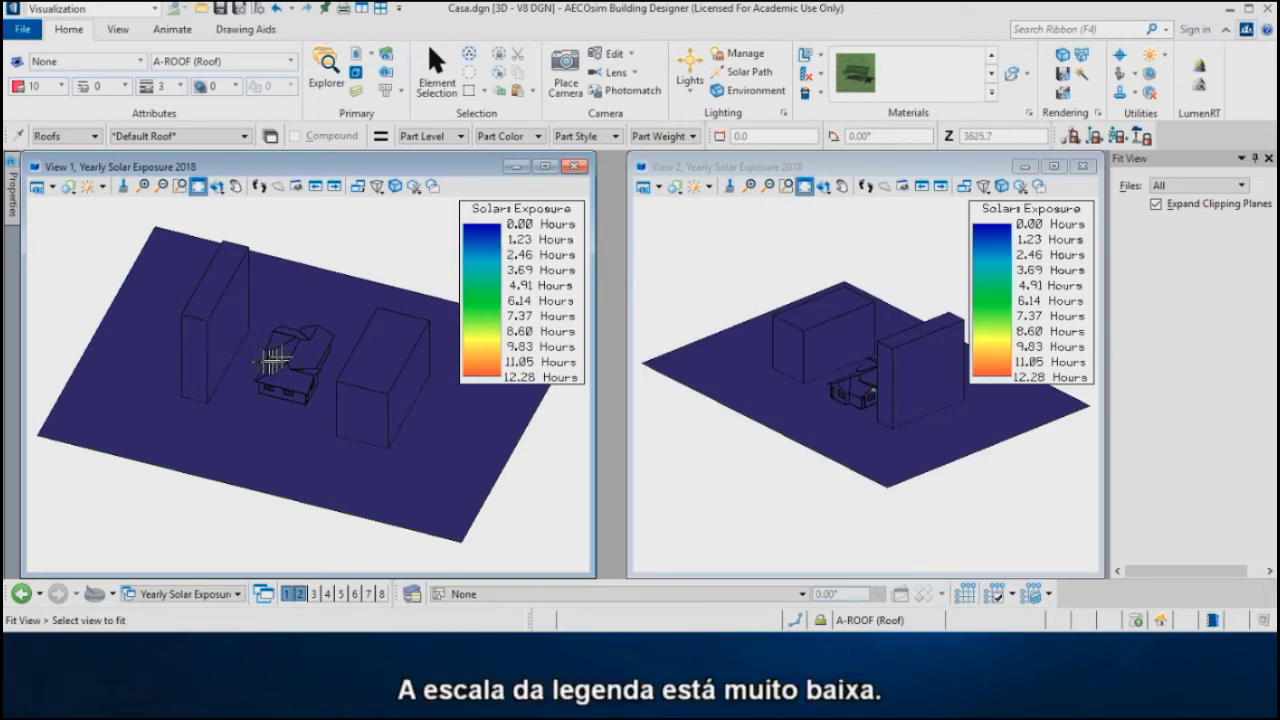
scroll(288, 352, "up", 3)
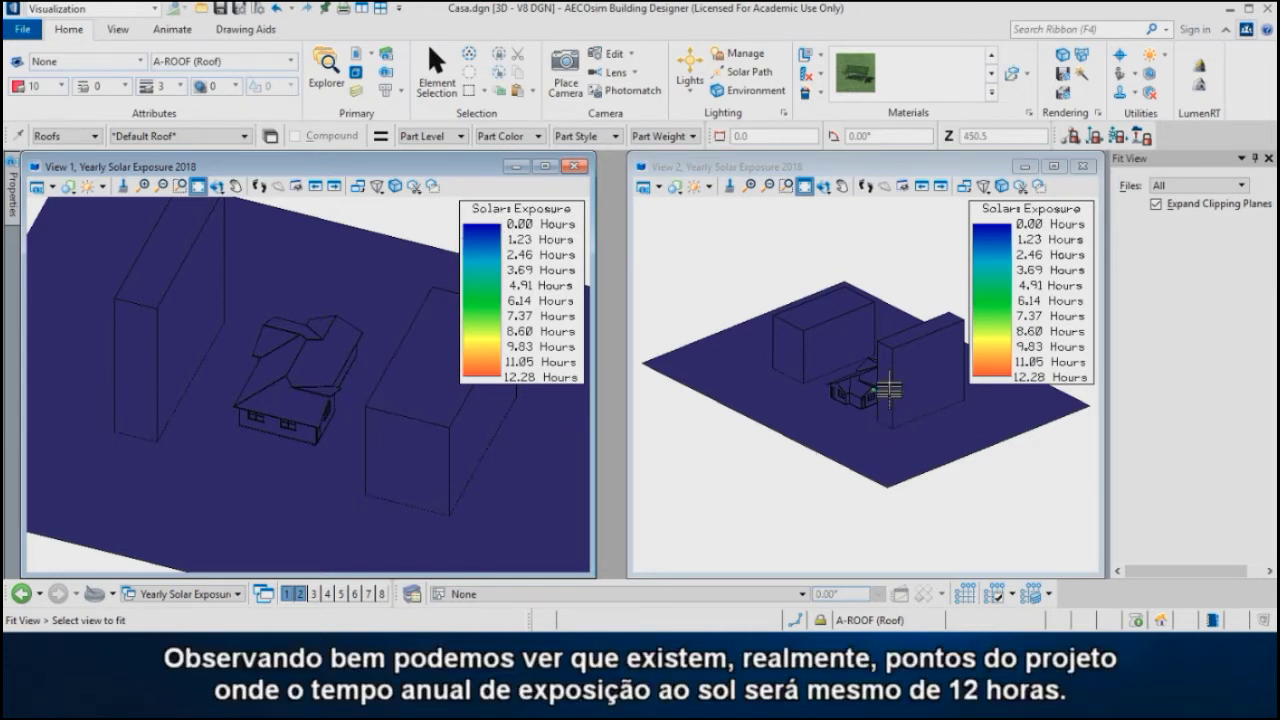
scroll(888, 382, "up", 2)
scroll(888, 382, "up", 4)
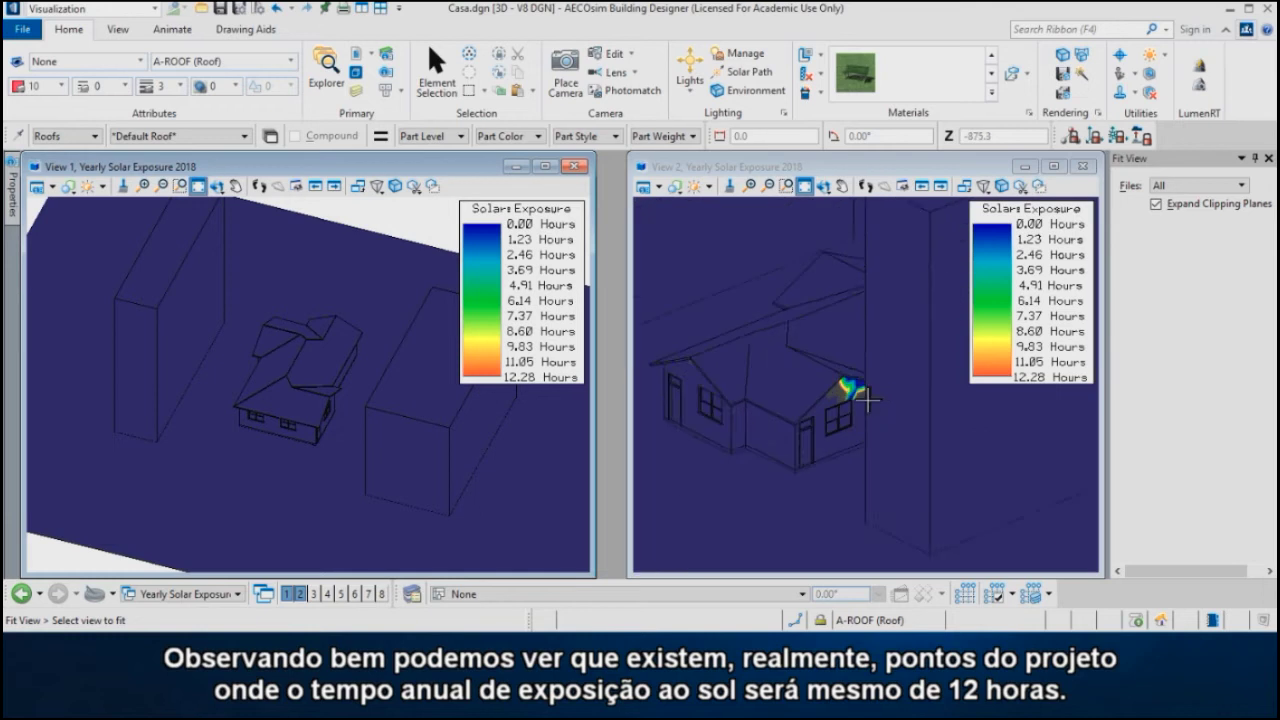
scroll(866, 401, "up", 3)
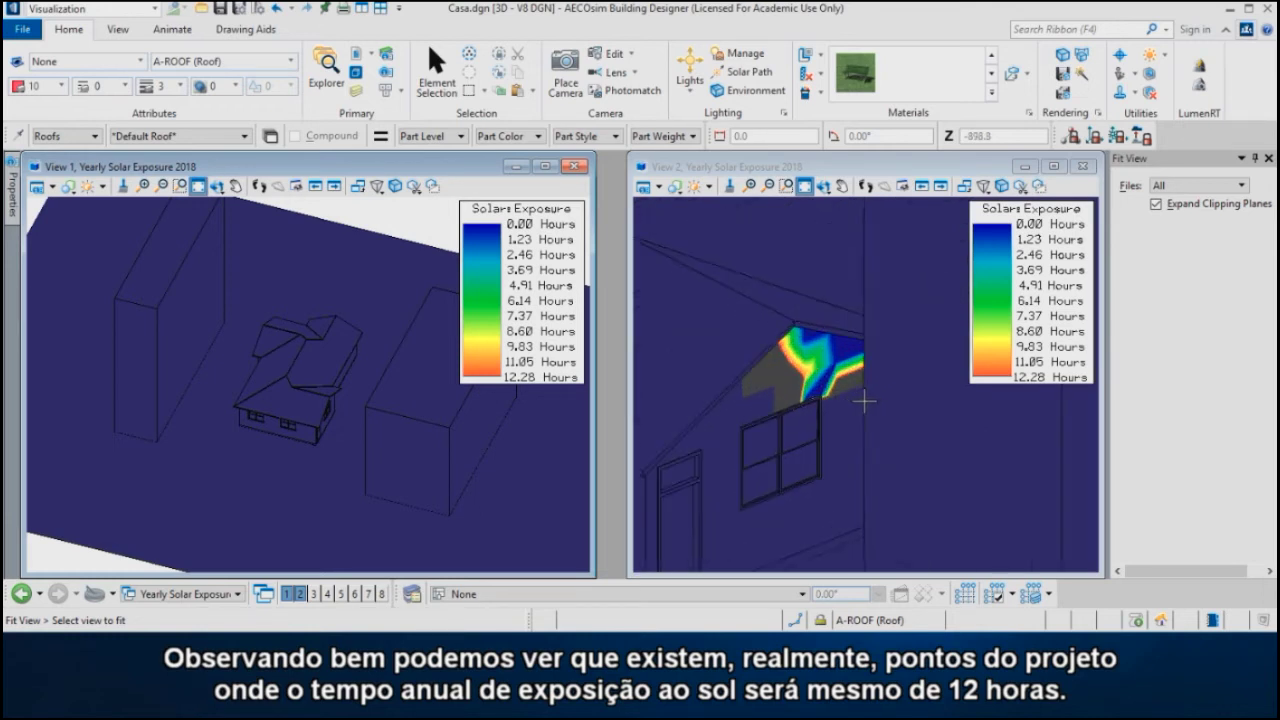
scroll(818, 386, "up", 1)
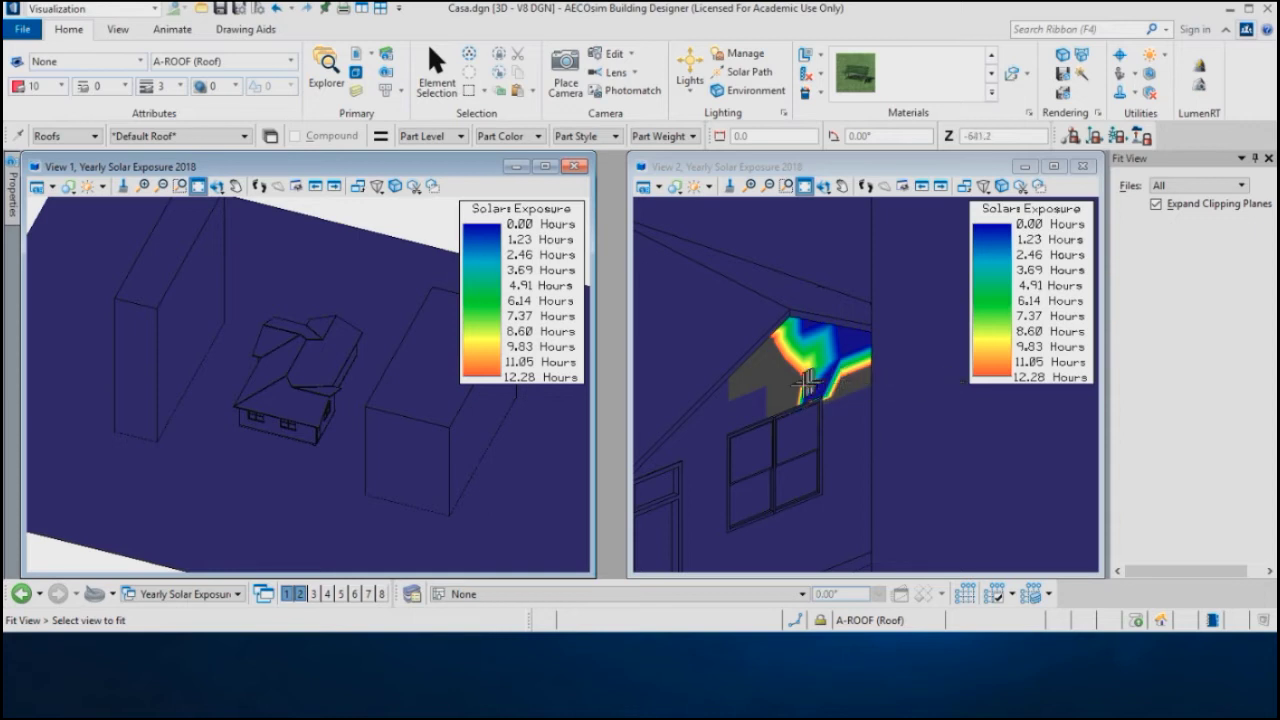
scroll(331, 391, "down", 3)
scroll(320, 392, "down", 2)
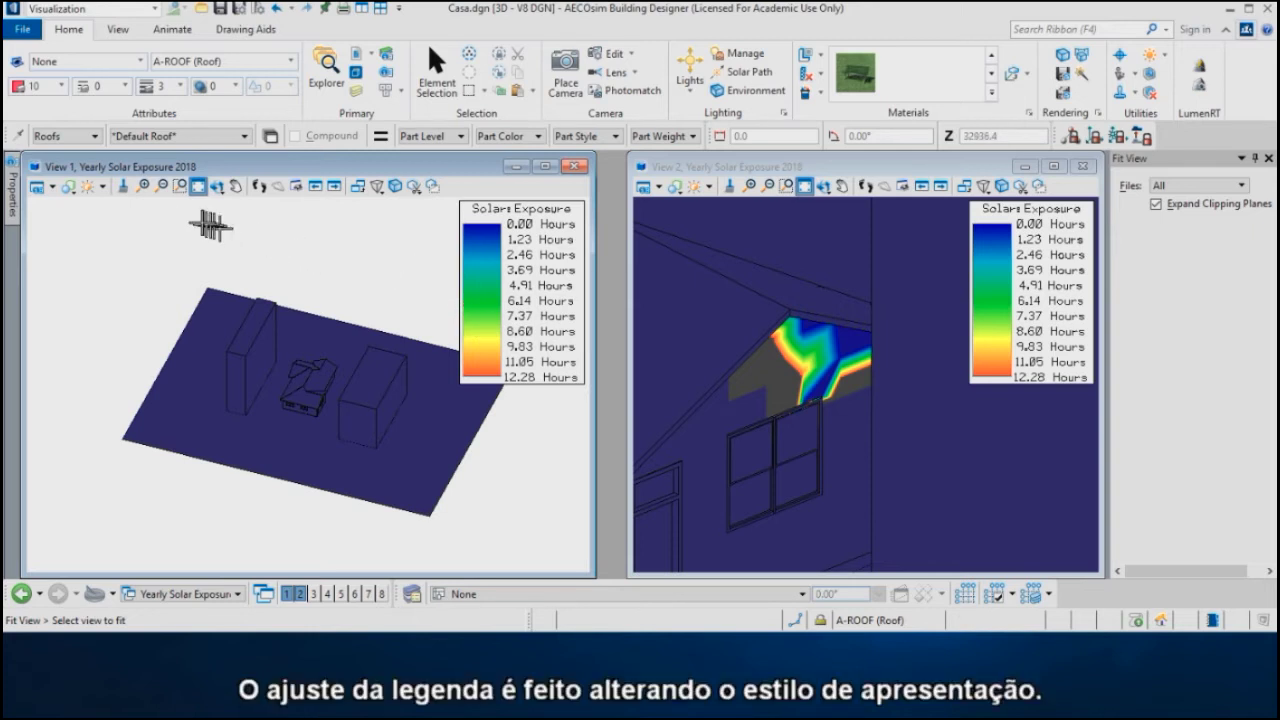
Step: Change the display style of View 2 to Solar: Global Insolation
left_click(69, 188)
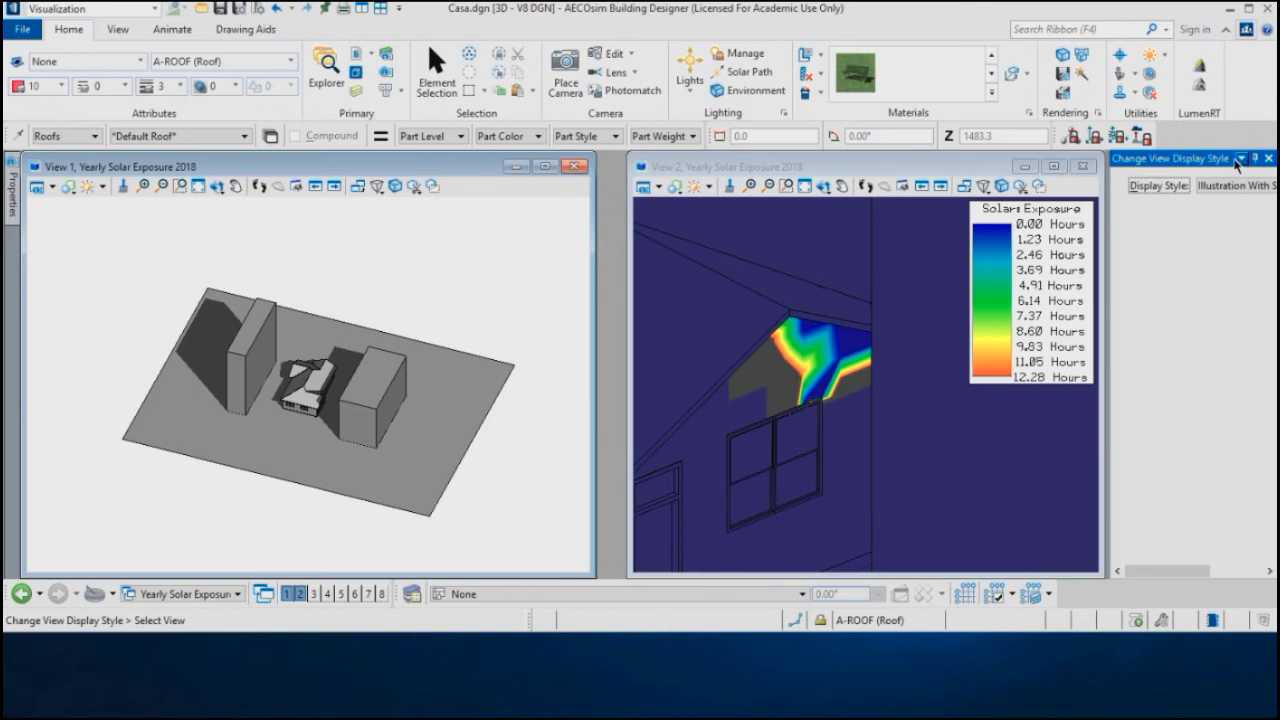
left_click_drag(1237, 165, 1009, 151)
scroll(1048, 385, "down", 3)
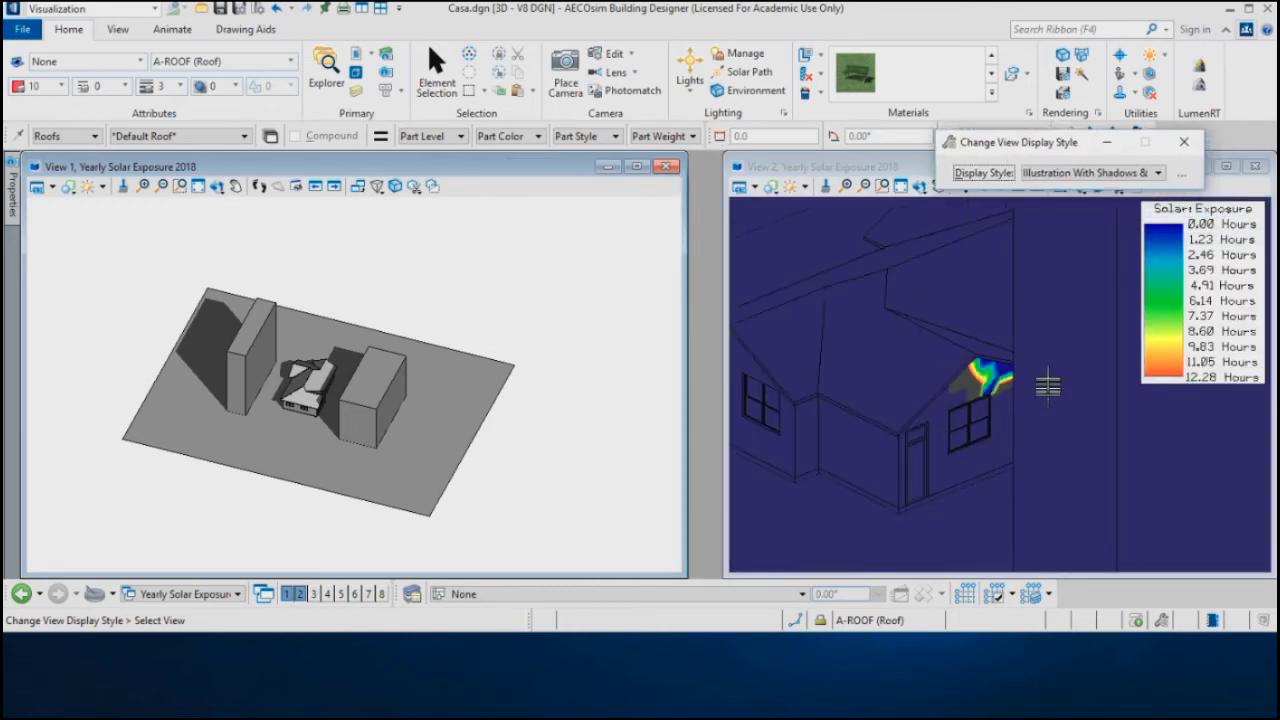
scroll(1047, 382, "down", 3)
scroll(902, 308, "up", 3)
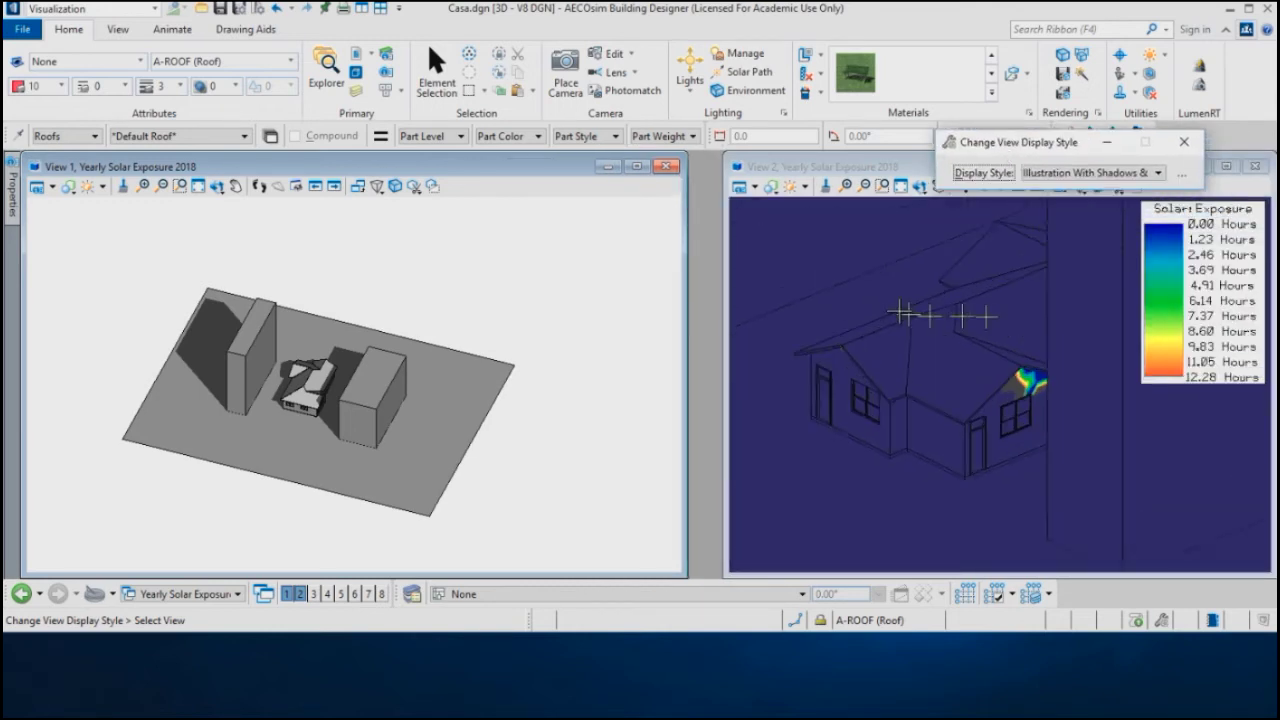
left_click(1088, 173)
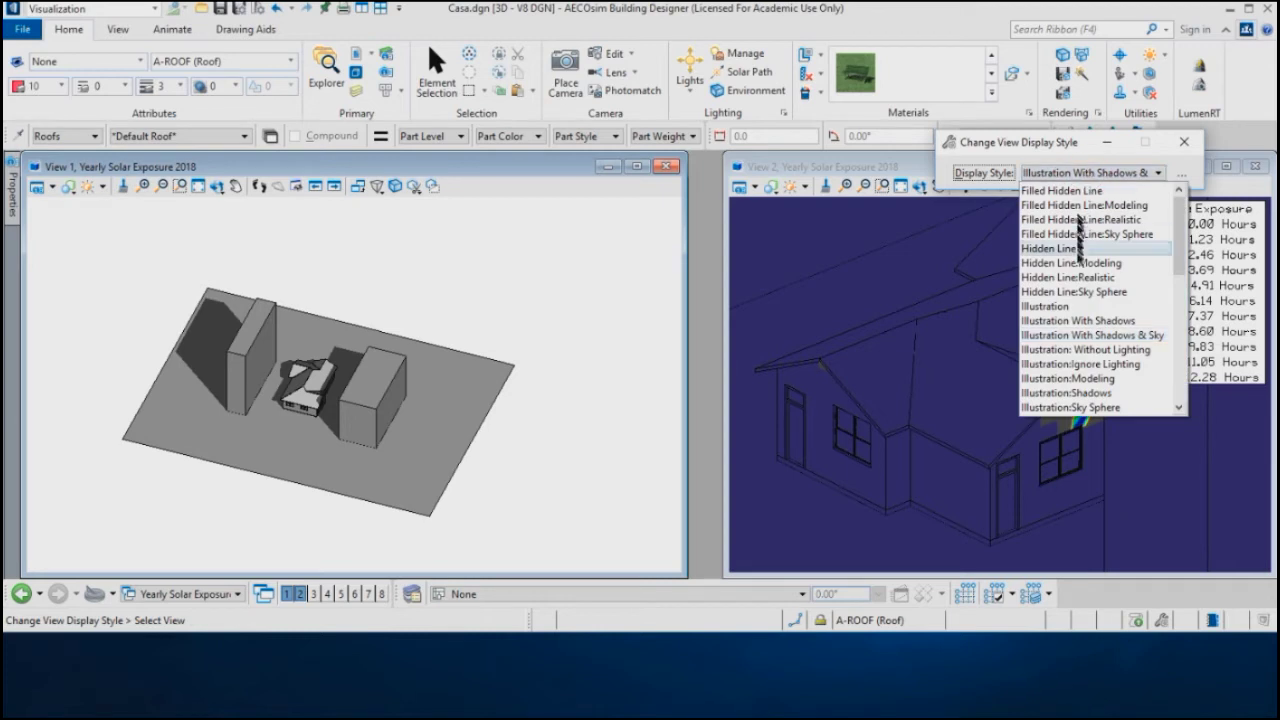
scroll(1060, 230, "down", 4)
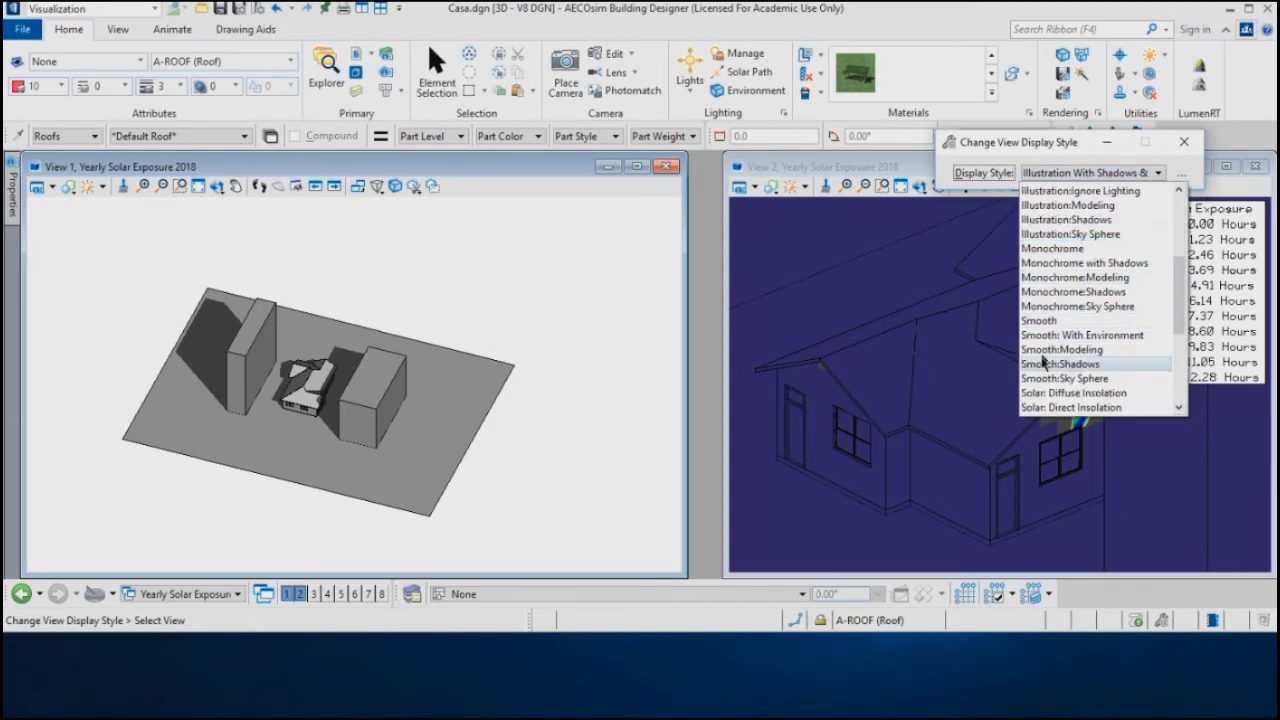
scroll(1049, 360, "down", 4)
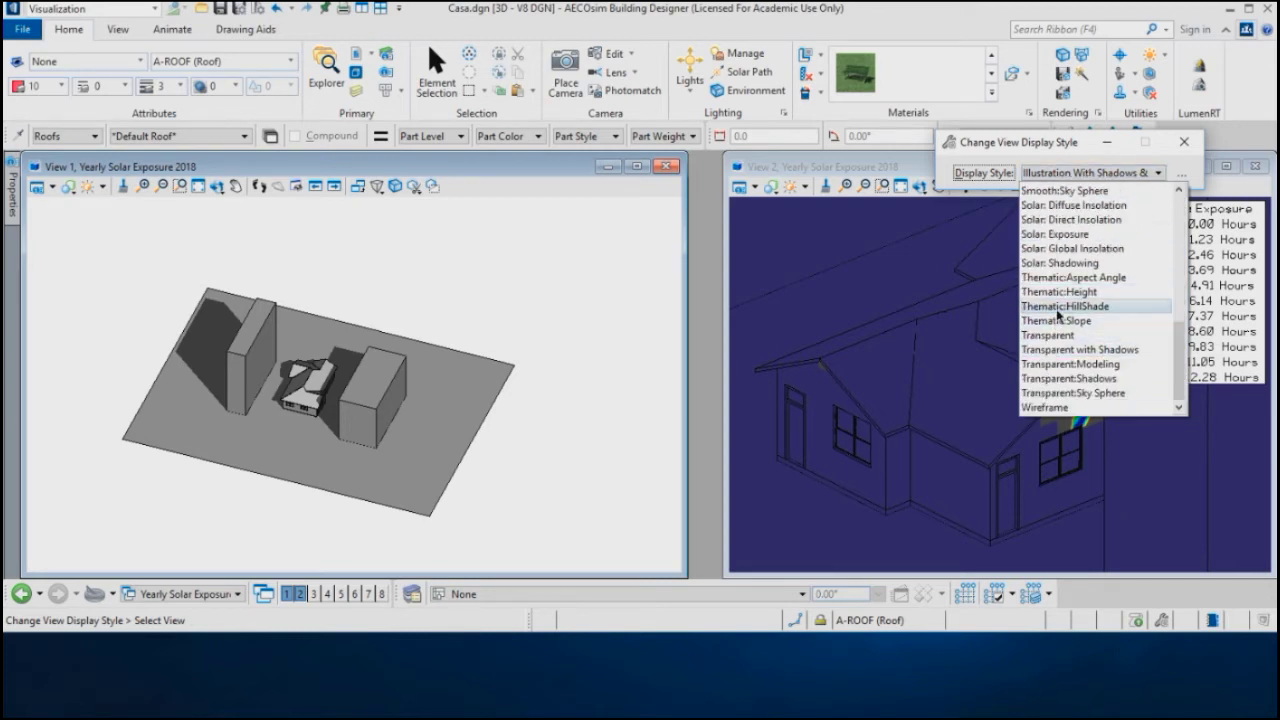
left_click(1071, 249)
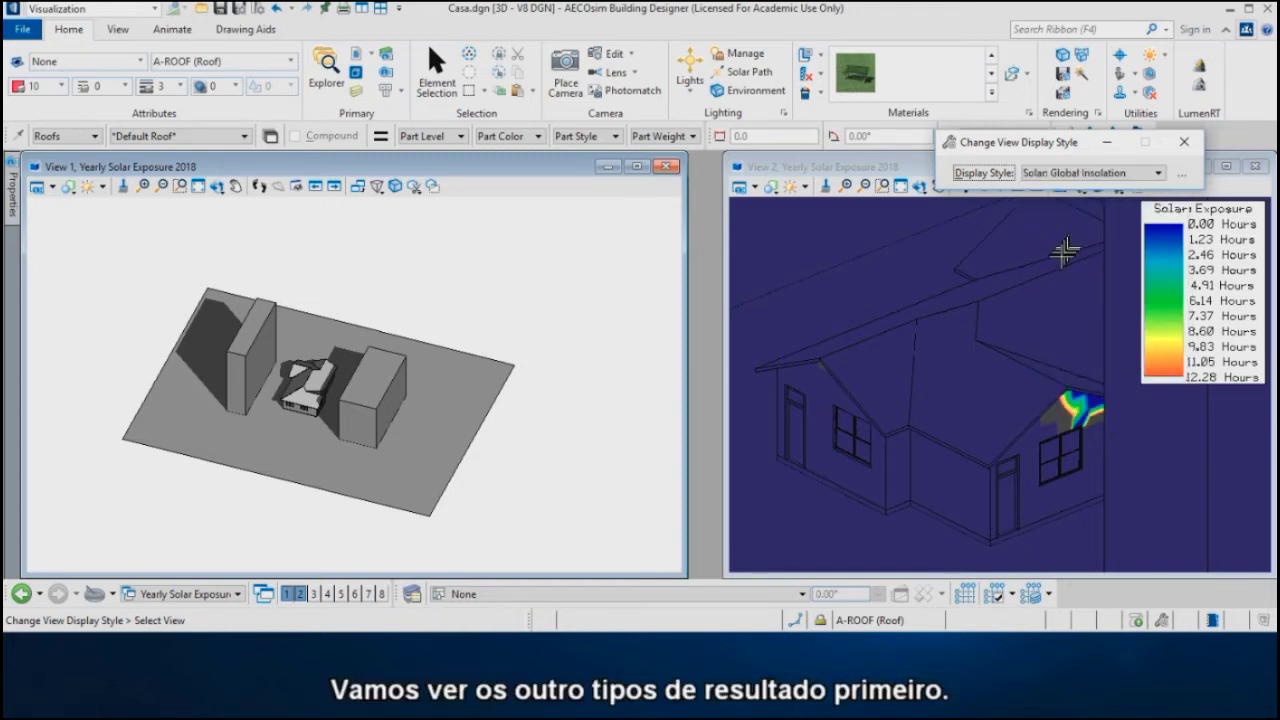
left_click(857, 251)
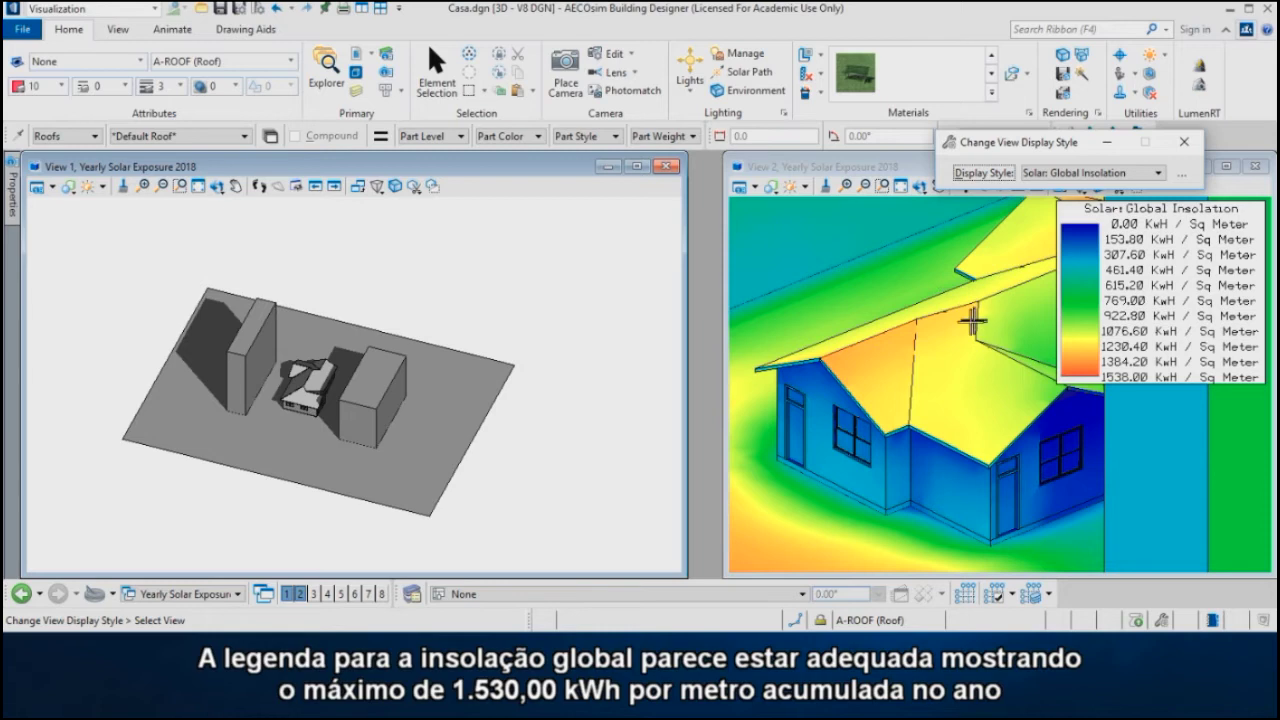
Step: Apply the Solar: Global Insolation display style to View 1 as well and inspect the insolation on the house roof
scroll(910, 343, "down", 3)
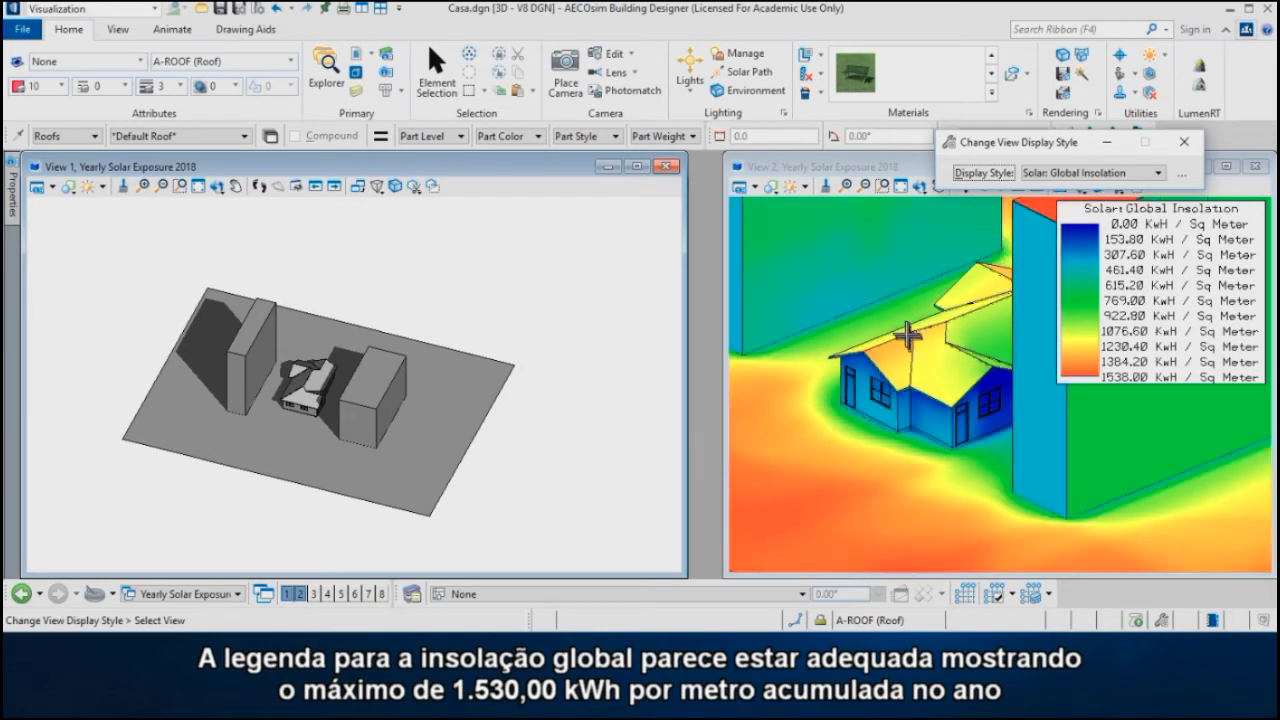
scroll(908, 338, "down", 2)
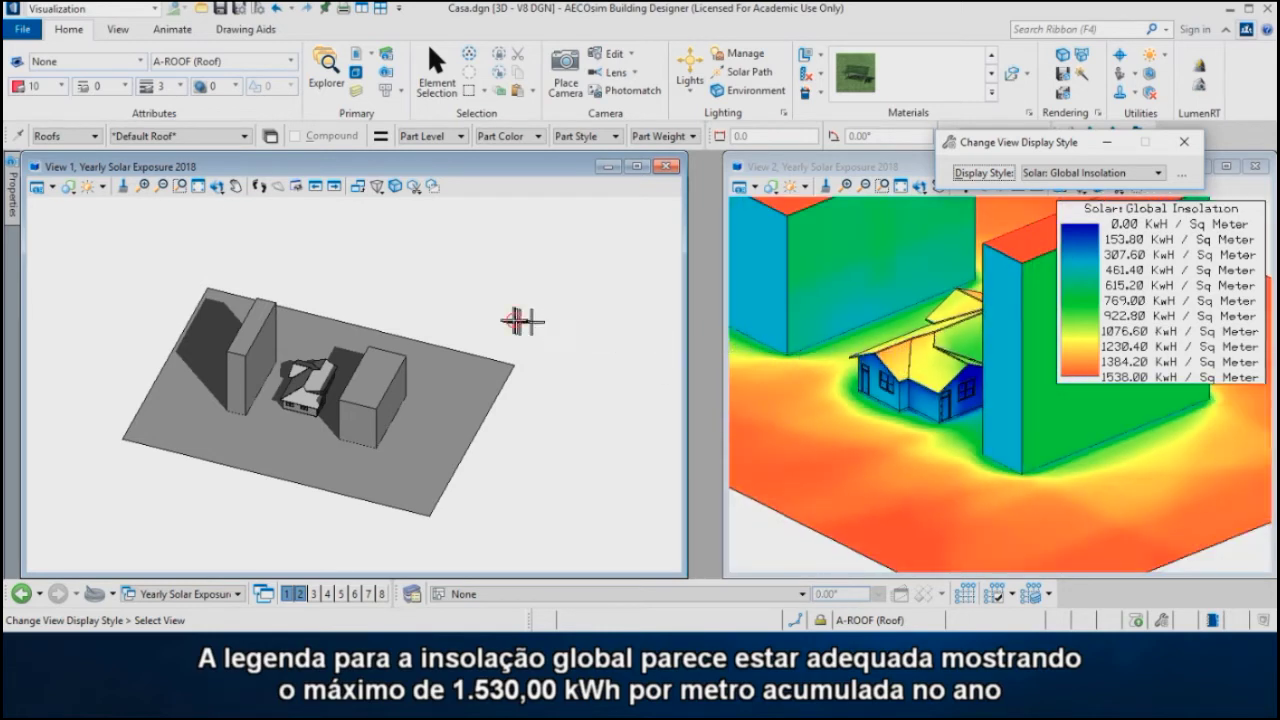
left_click(516, 320)
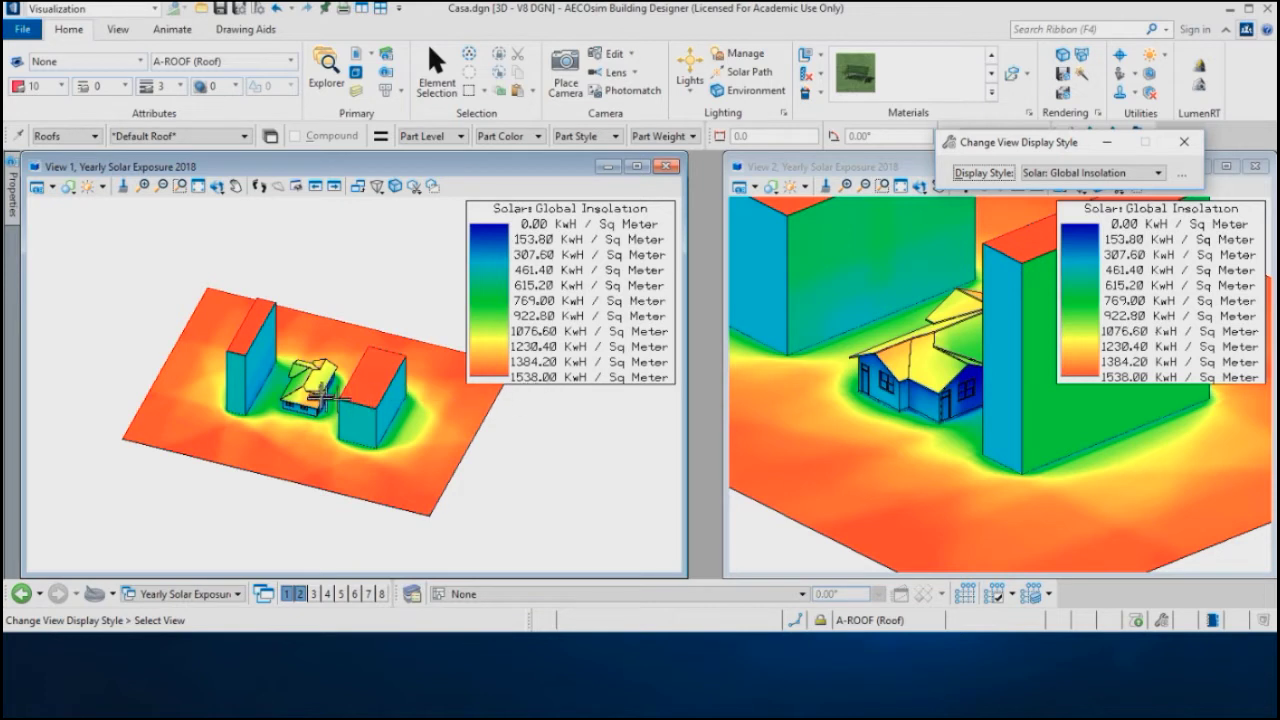
scroll(325, 390, "up", 2)
scroll(322, 390, "up", 1)
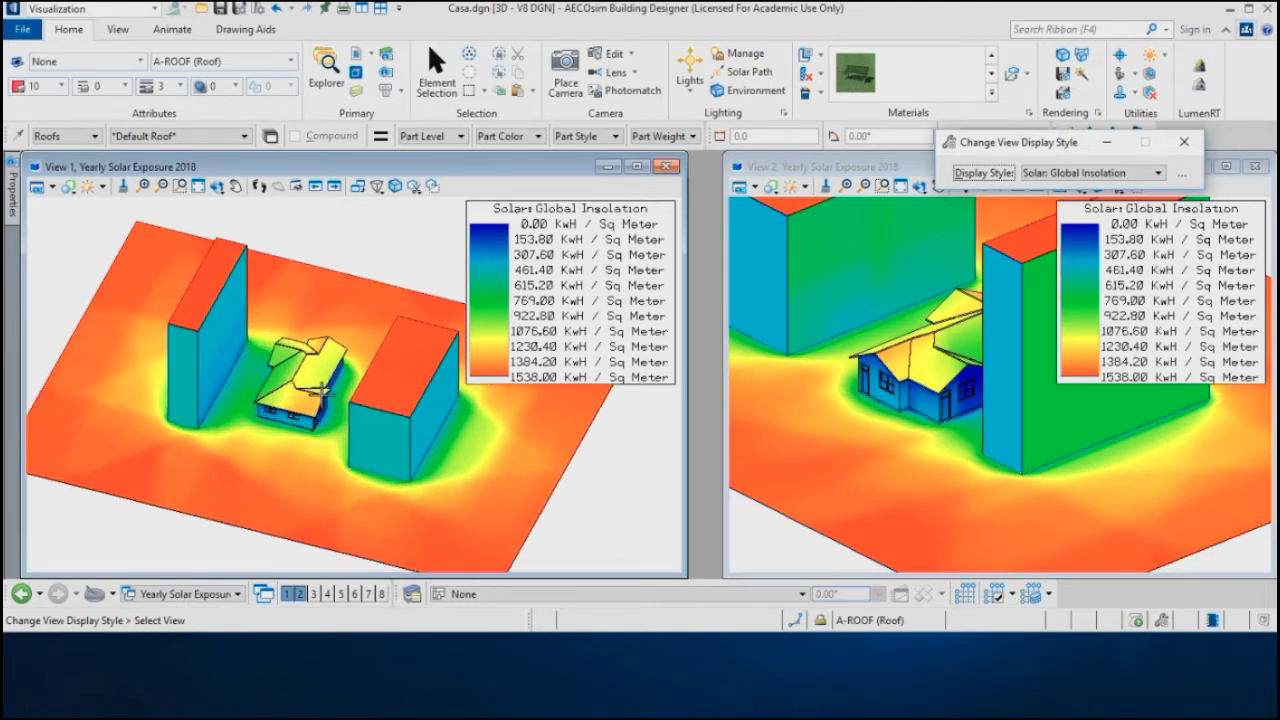
scroll(322, 390, "up", 1)
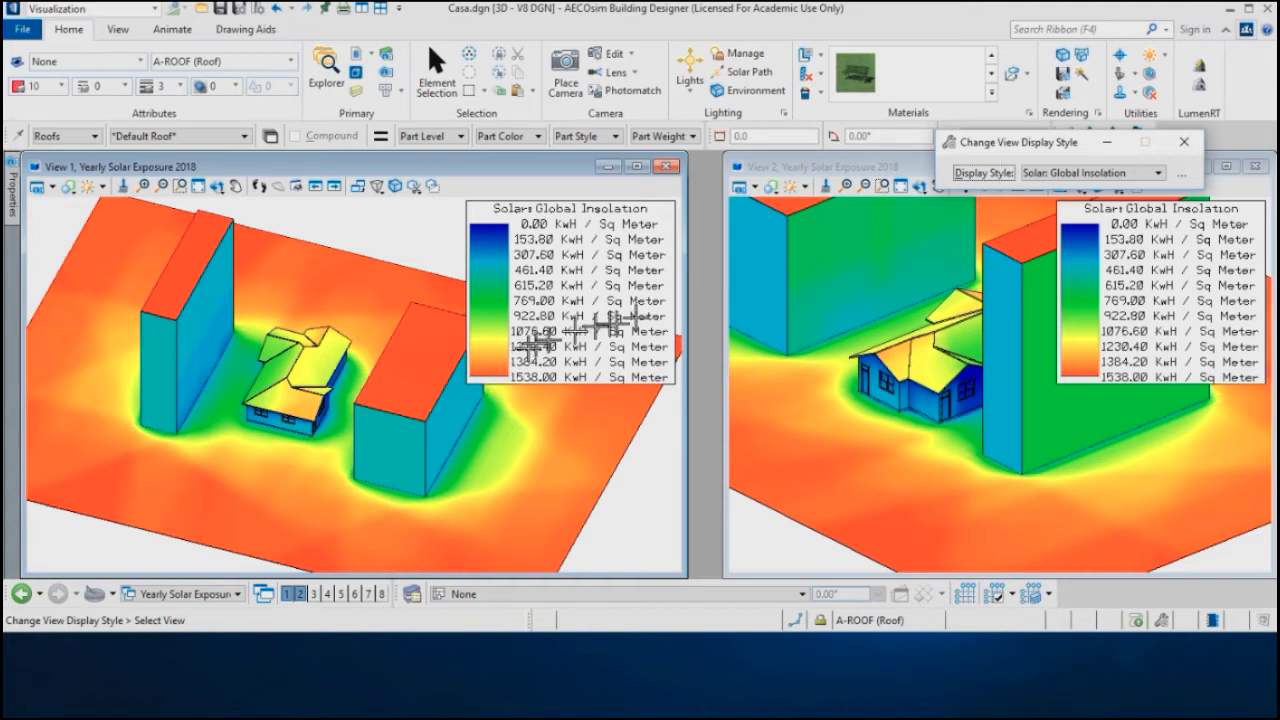
Step: Change the display style of View 2 to Solar: Direct Insolation and inspect the direct insolation on the house roof
left_click(1079, 174)
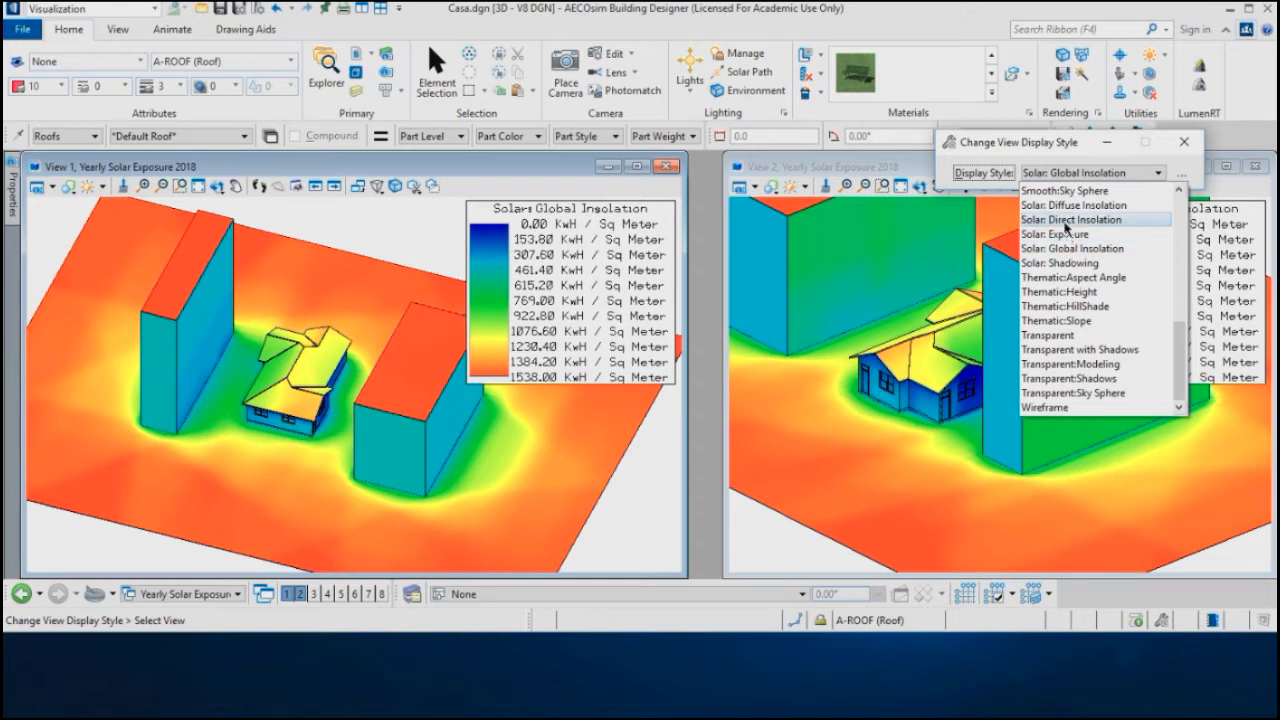
left_click(1066, 224)
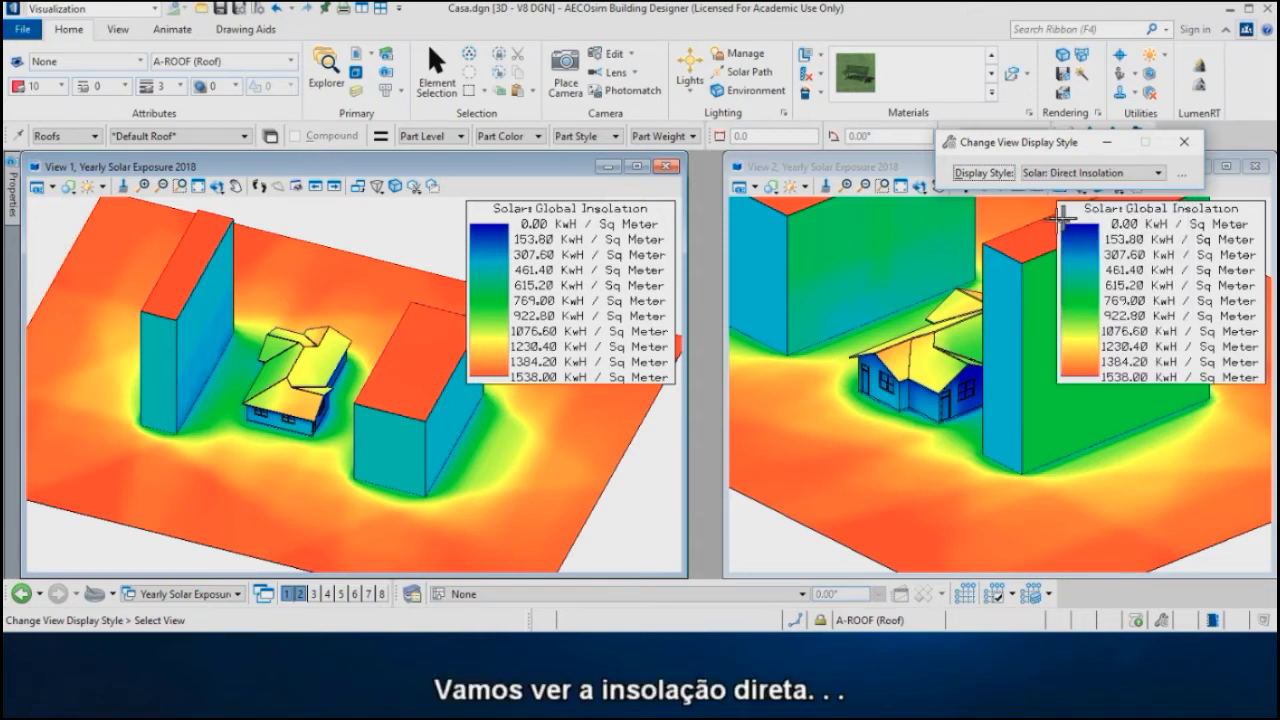
left_click(866, 264)
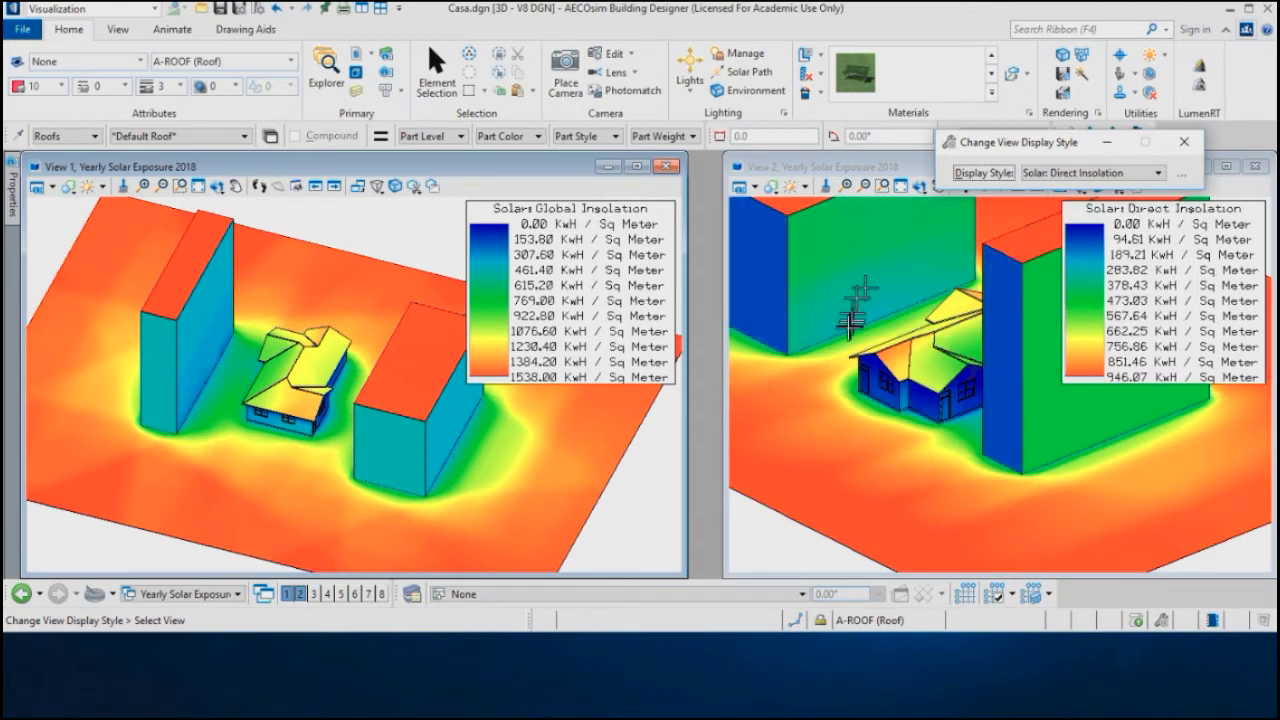
scroll(836, 364, "down", 2)
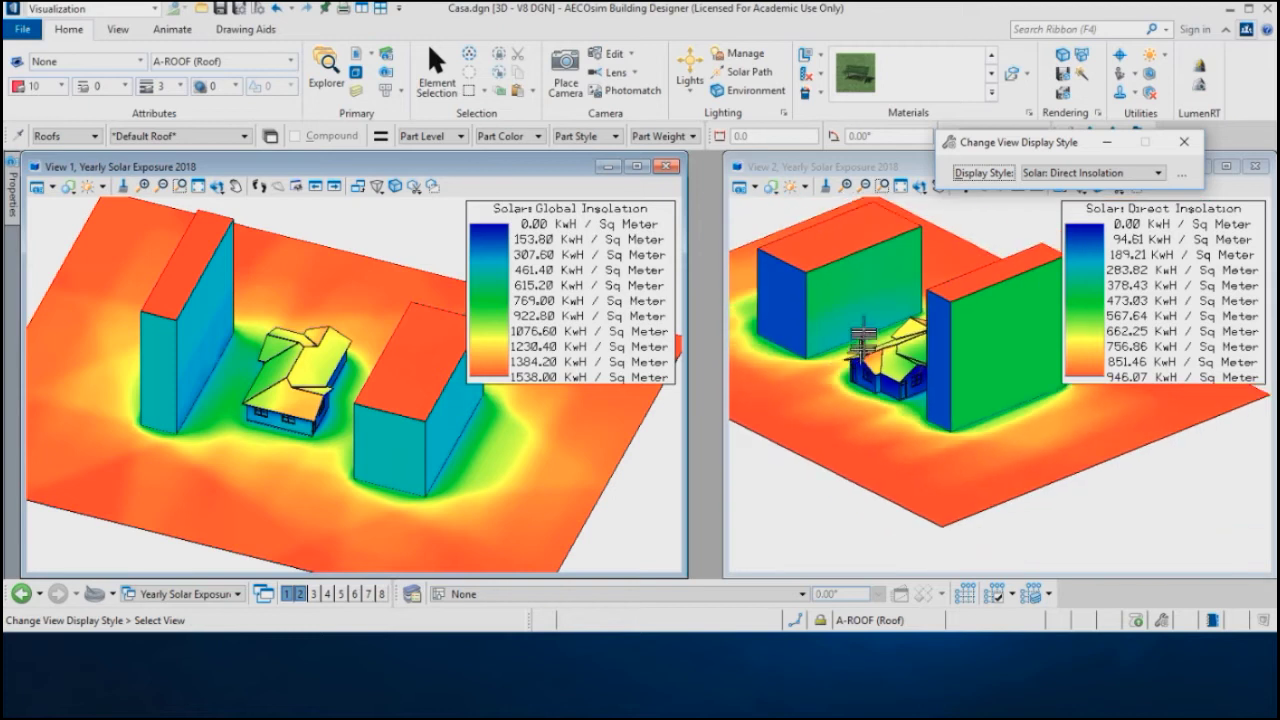
middle_click_drag(836, 364, 945, 390, "shift")
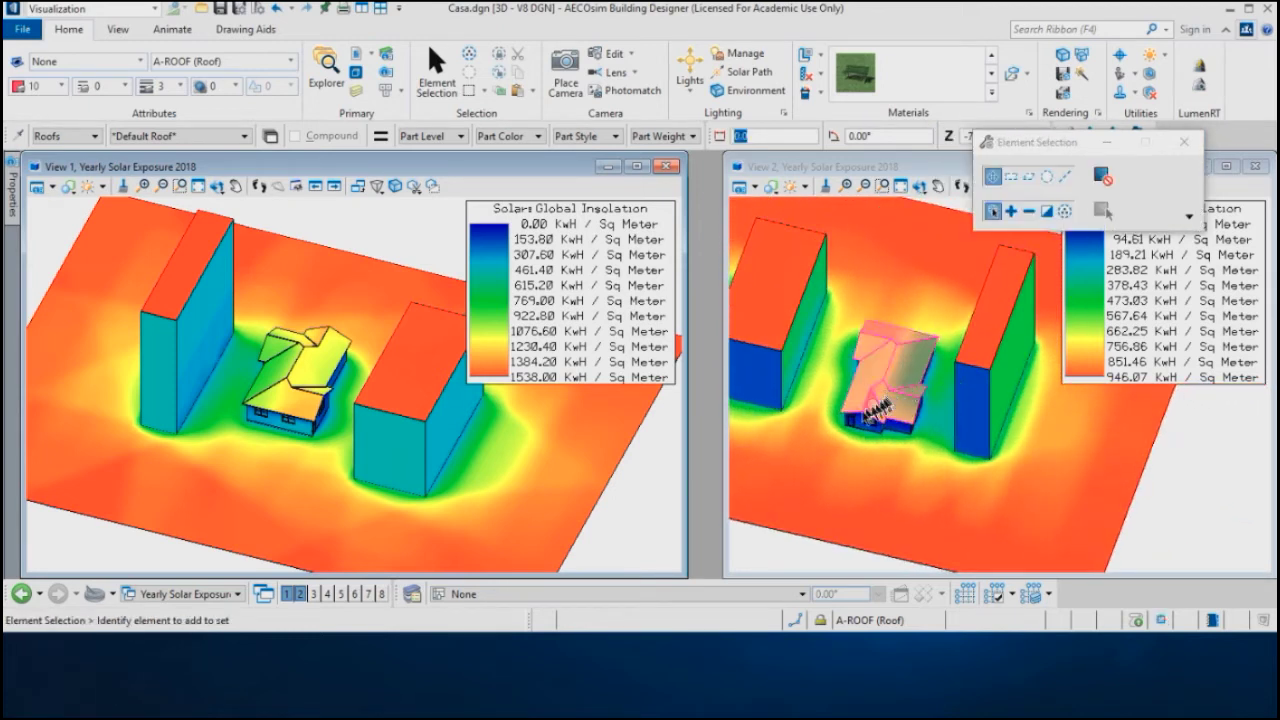
scroll(865, 405, "up", 2)
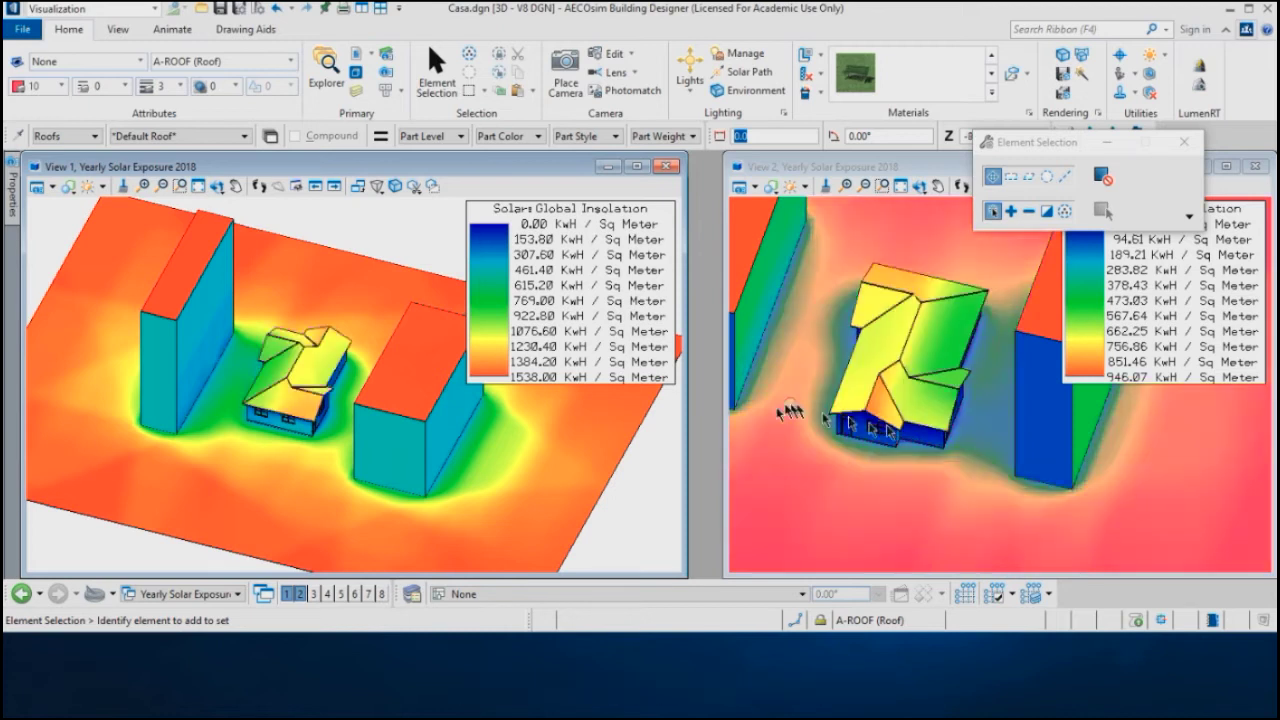
Step: Check the exposed hours and the total and daily insolation values on the house roof and surrounding ground in View 1
middle_click_drag(371, 403, 346, 449, "shift")
scroll(267, 438, "down", 1)
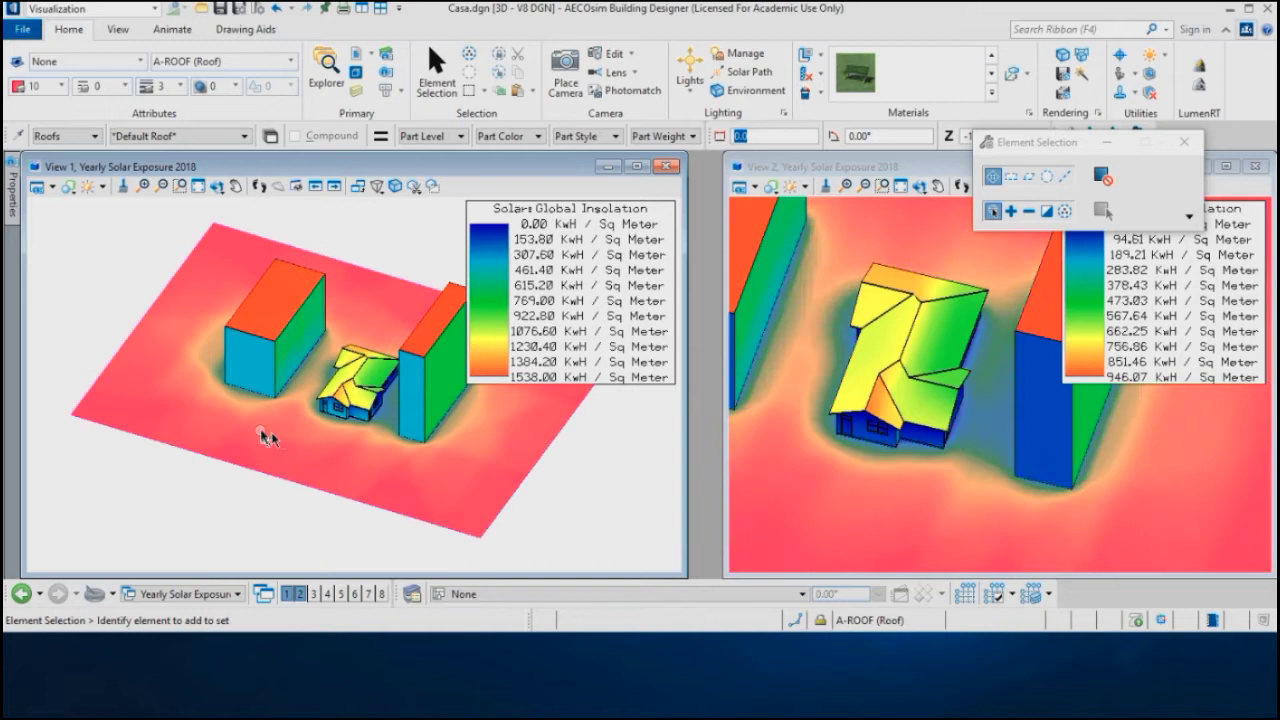
scroll(386, 415, "up", 1)
scroll(386, 412, "up", 3)
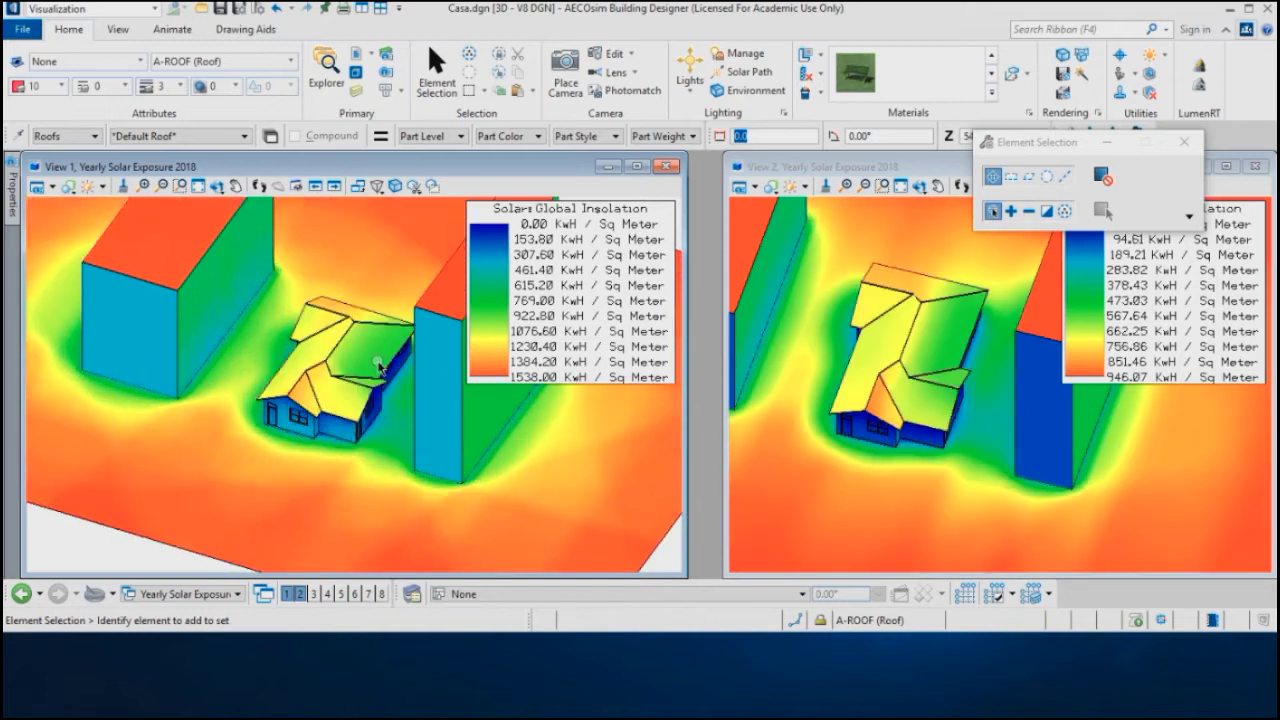
left_click(336, 410)
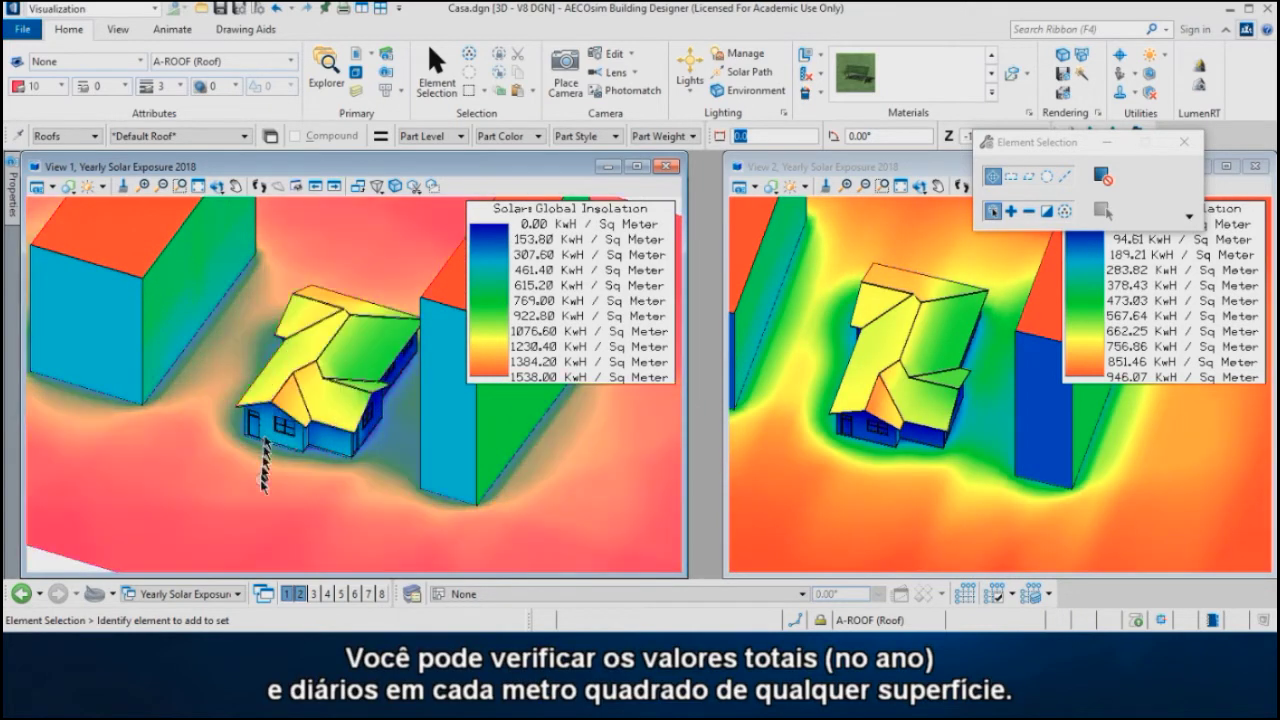
mouse_move(260, 480)
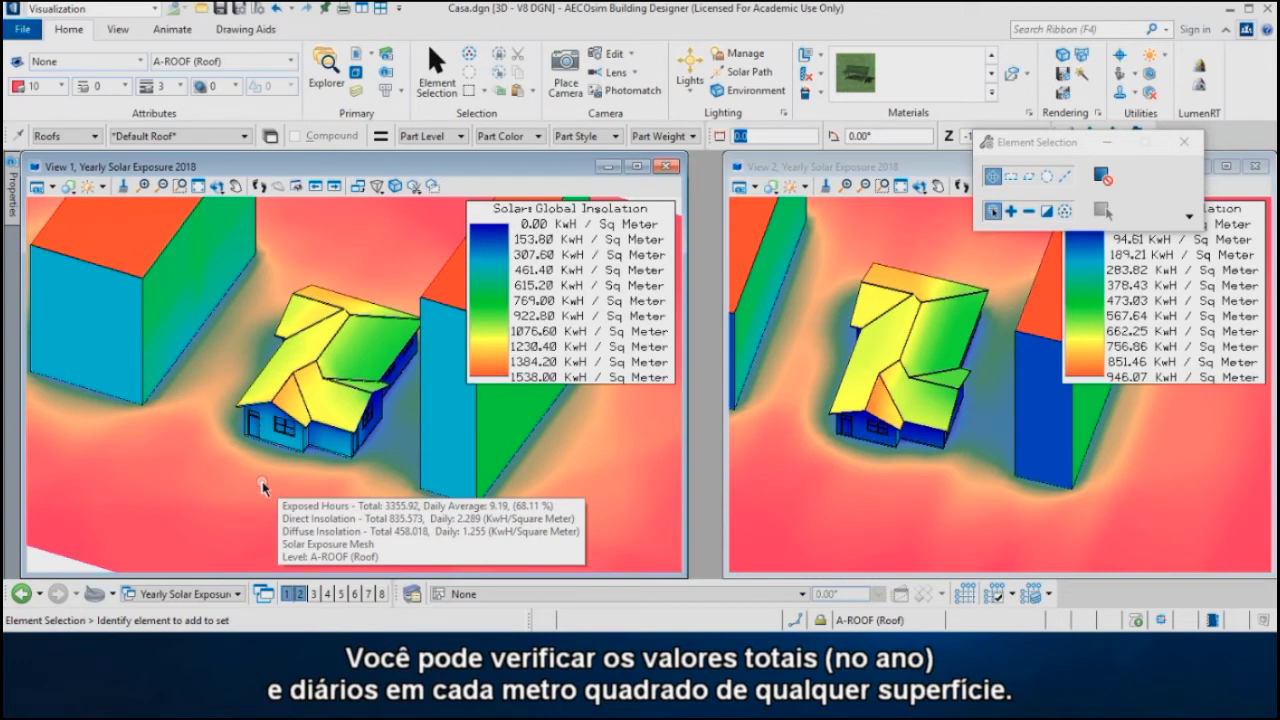
left_click(331, 410)
mouse_move(331, 411)
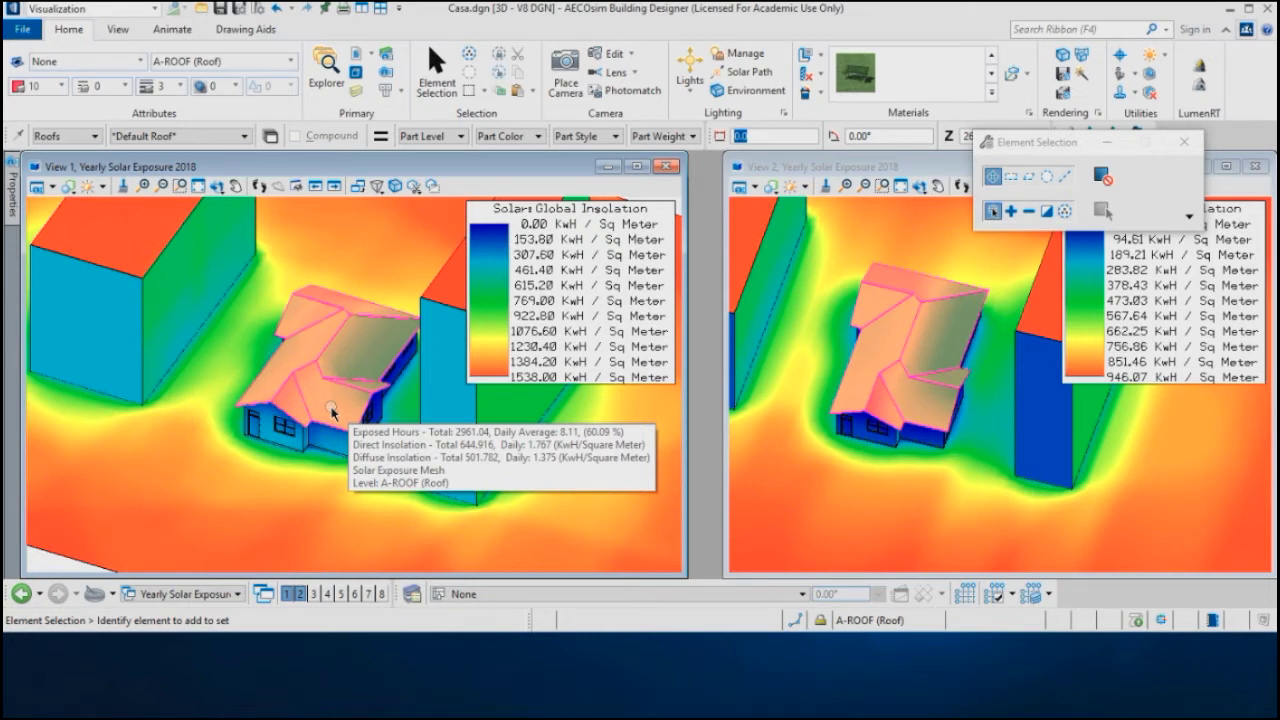
mouse_move(322, 466)
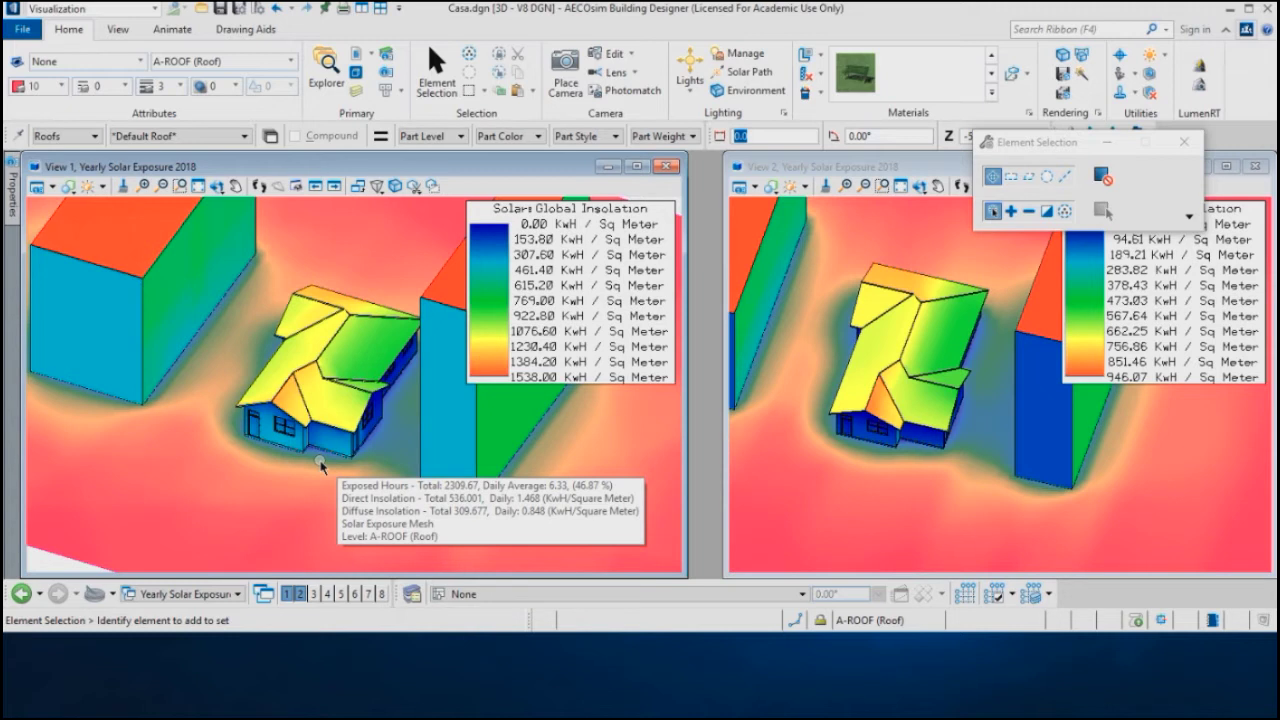
Step: Turn on the ACS Triad in View 1 to show the north direction beside the house
scroll(319, 453, "down", 5)
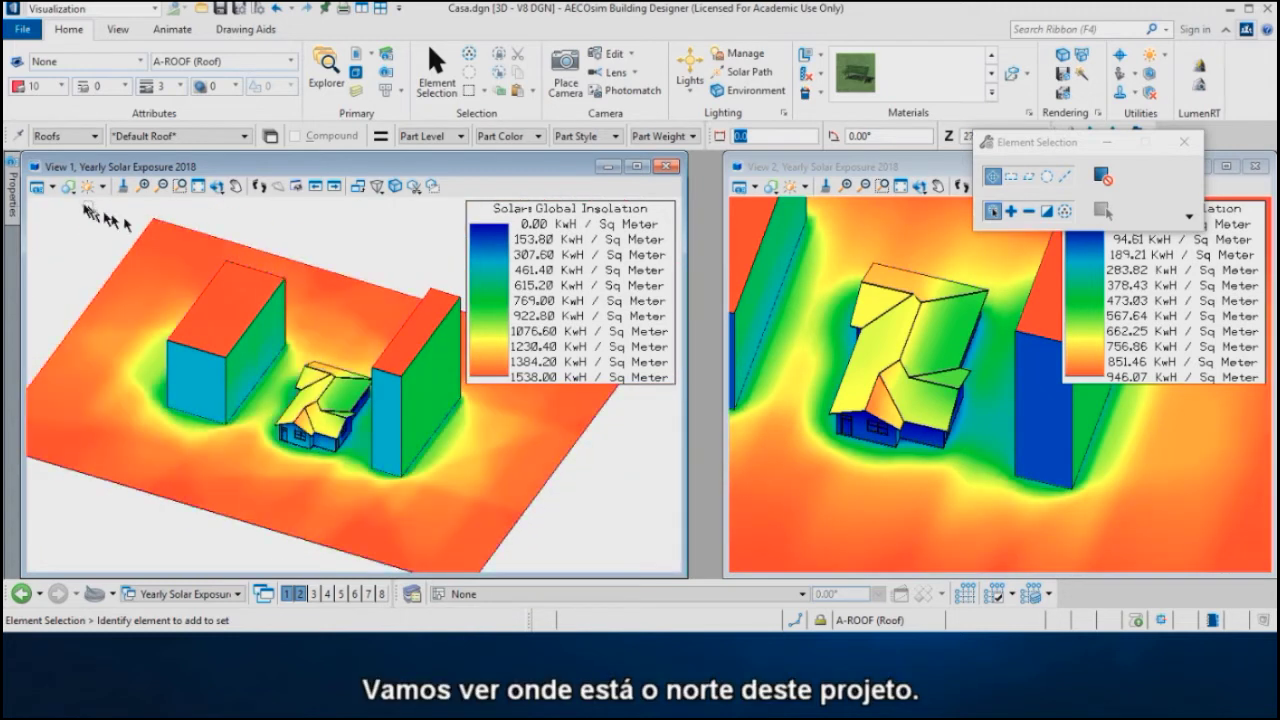
left_click(53, 188)
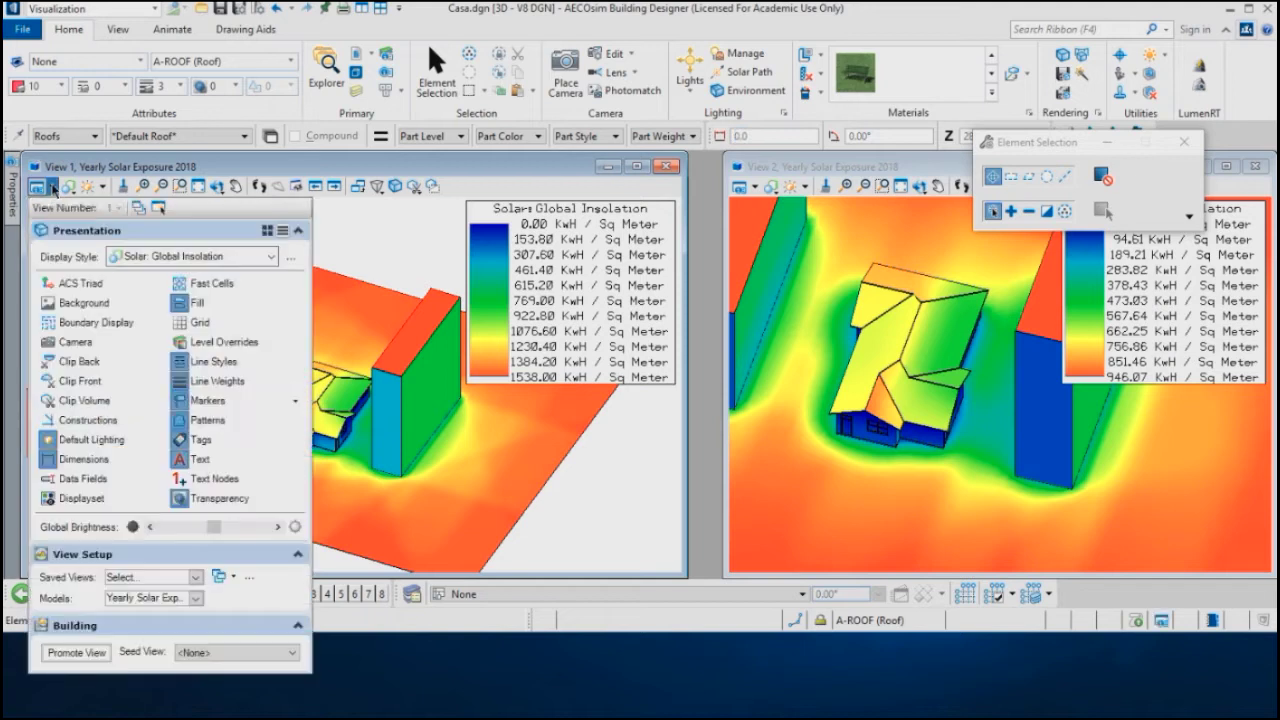
left_click(57, 285)
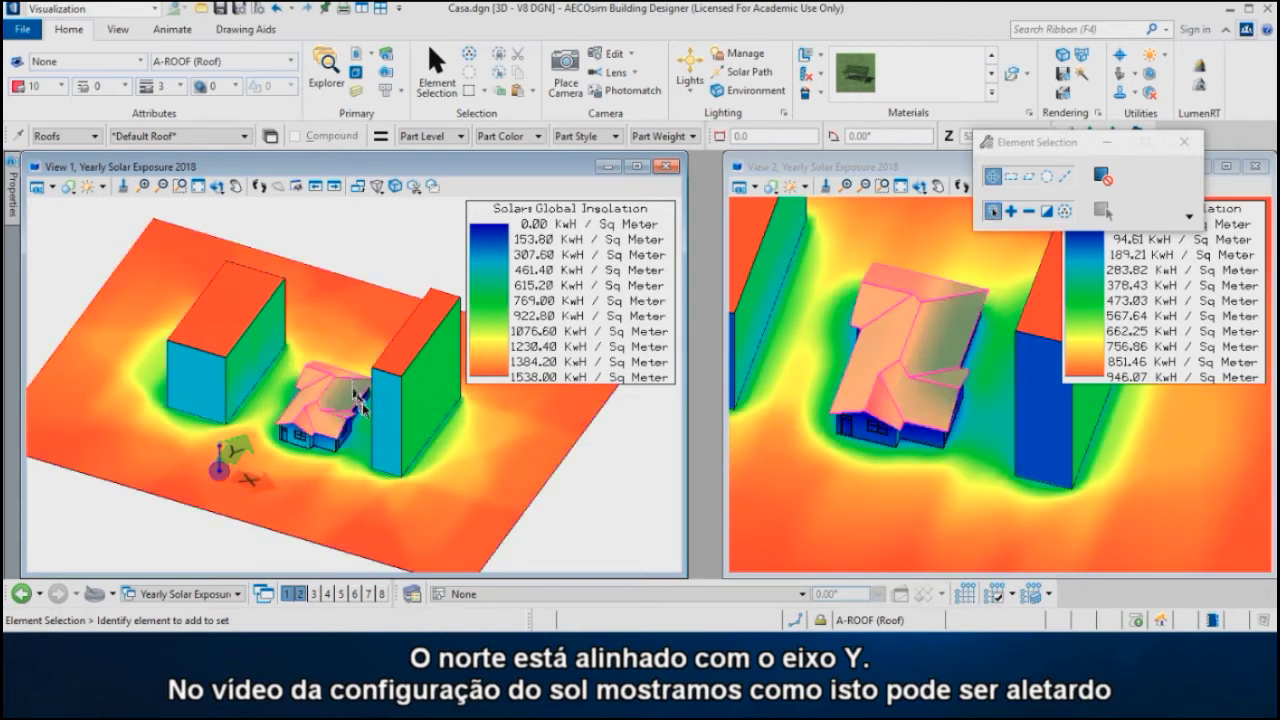
Step: Examine the insolation on the north-facing roof slope and the values on the ground beside the house in View 1
middle_click_drag(352, 372, 292, 430, "shift")
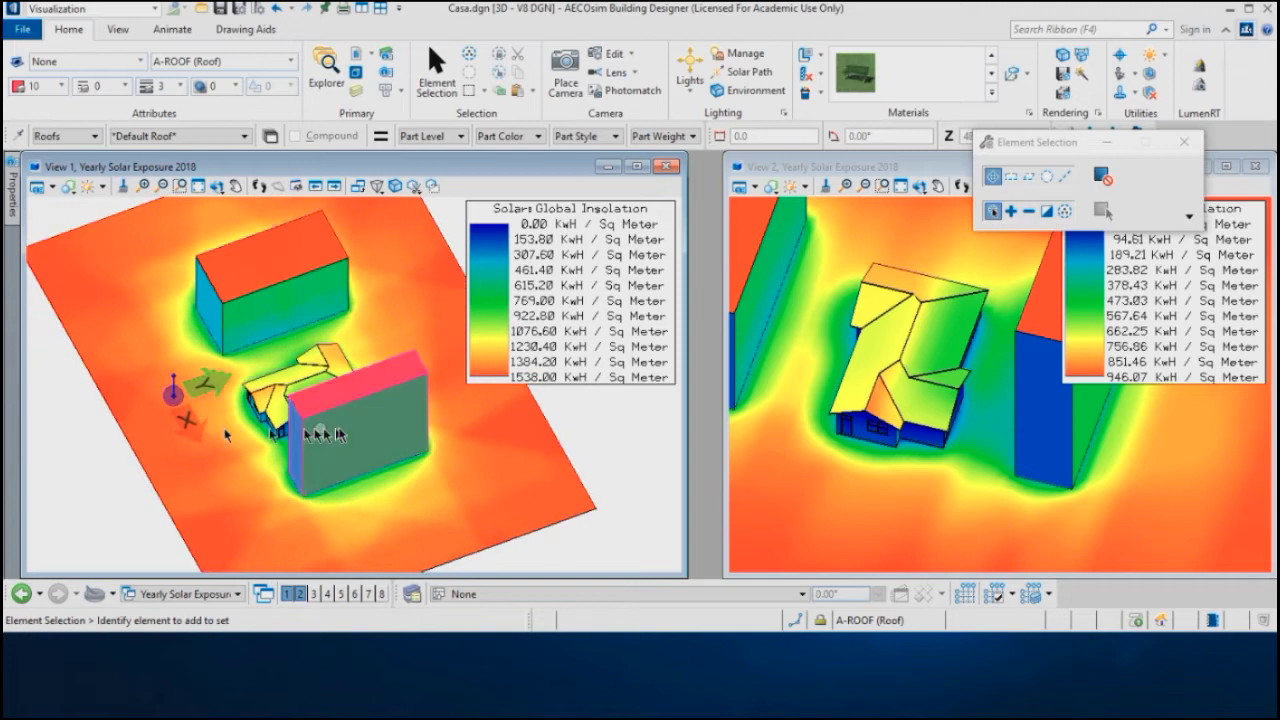
middle_click_drag(414, 434, 149, 409, "shift")
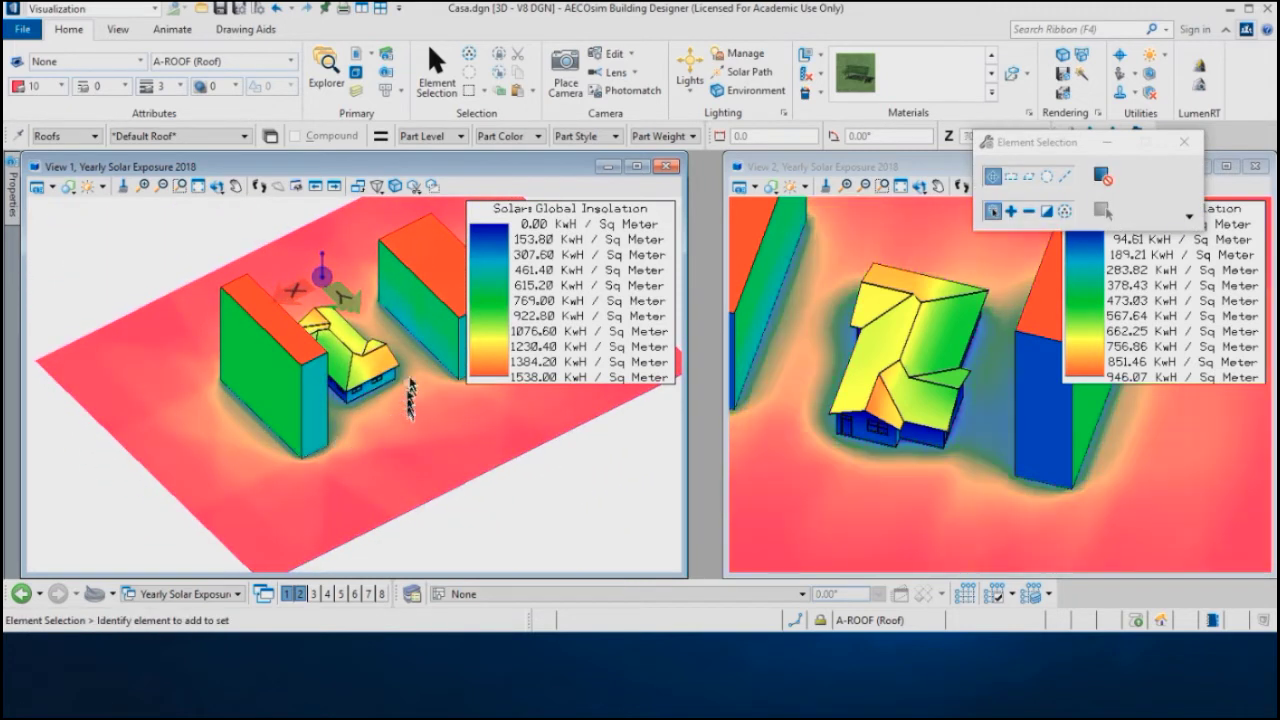
scroll(403, 369, "up", 3)
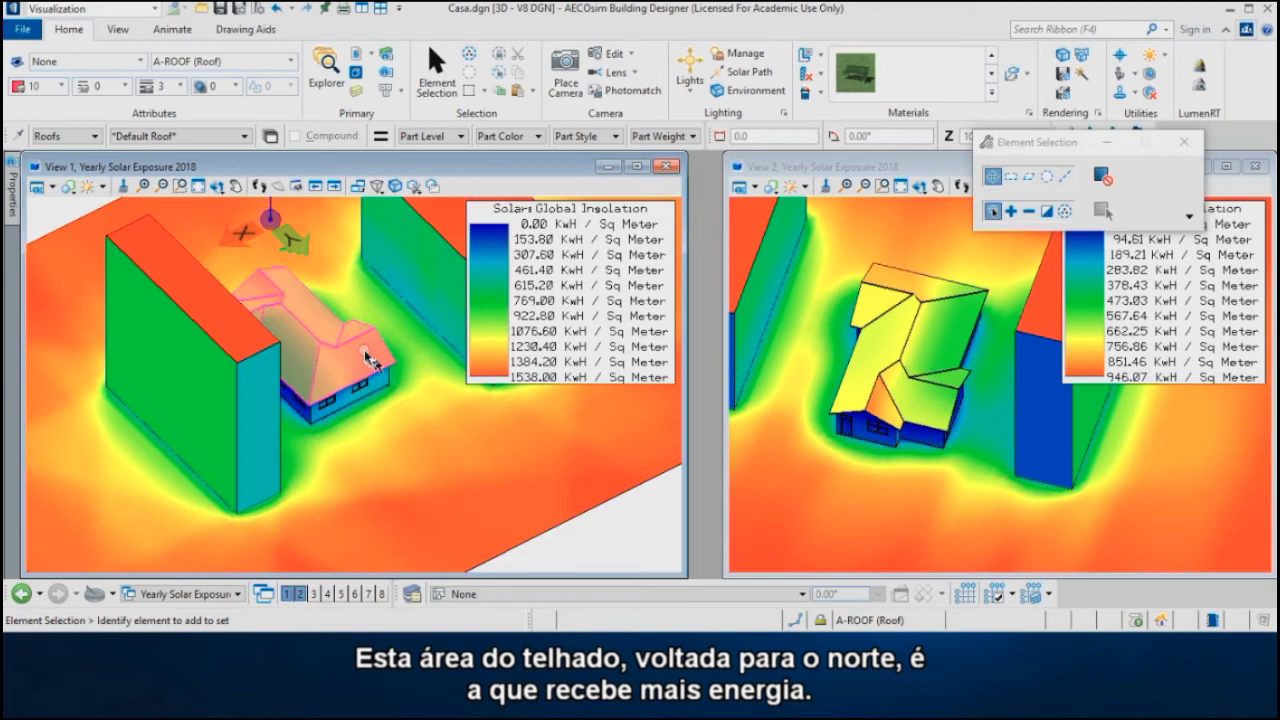
mouse_move(374, 360)
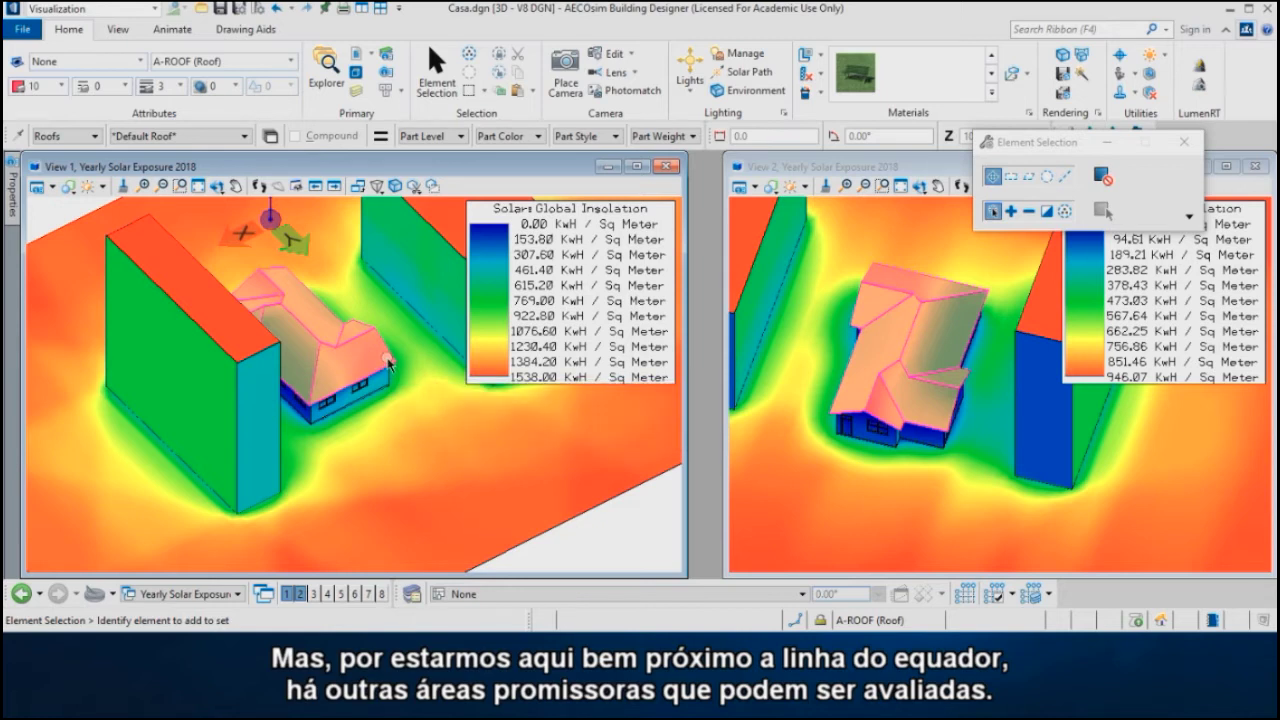
mouse_move(396, 456)
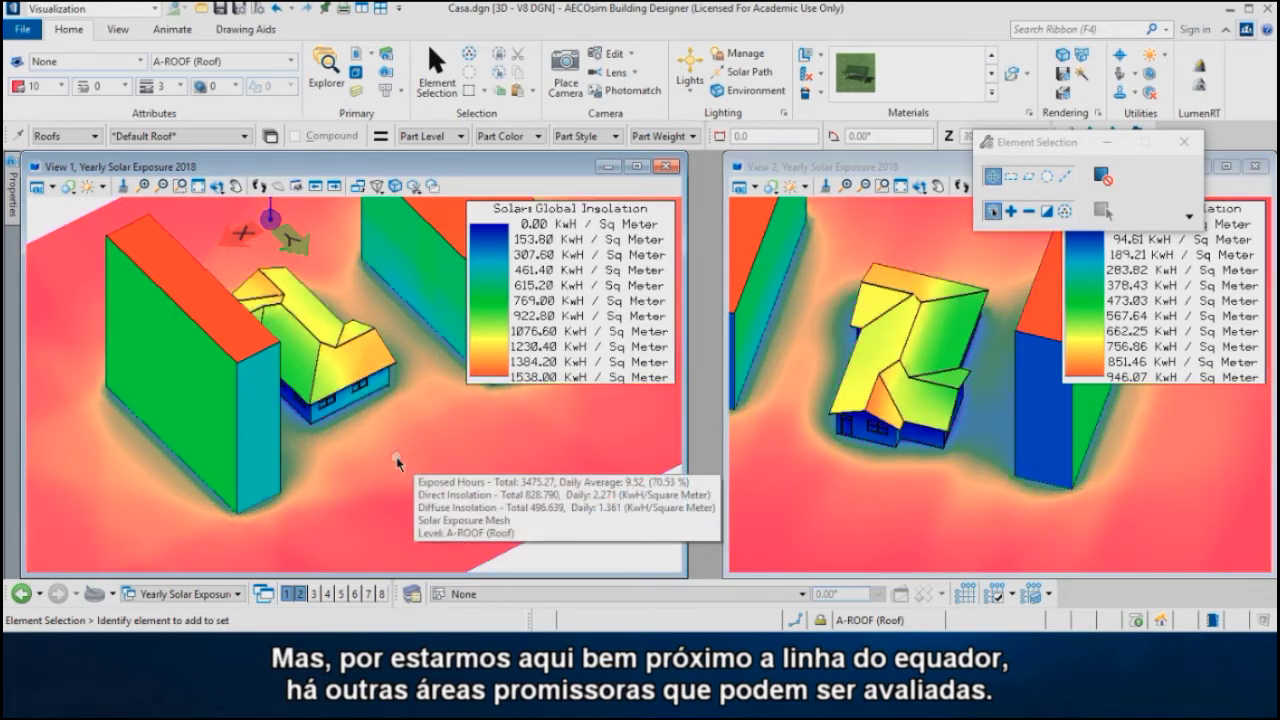
scroll(200, 437, "down", 1)
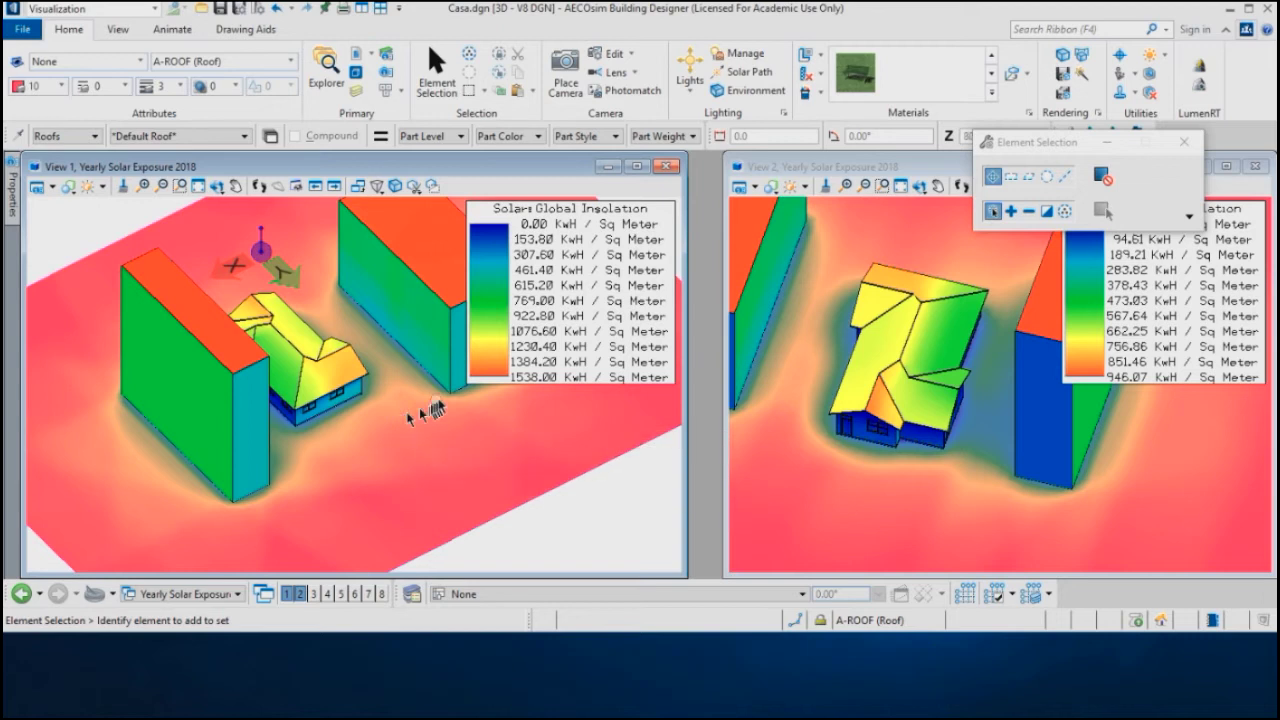
Step: Move the Element Selection dialog clear of the View 2 legend and view the roof's direct insolation from the opposite side
left_click_drag(1055, 142, 1039, 97)
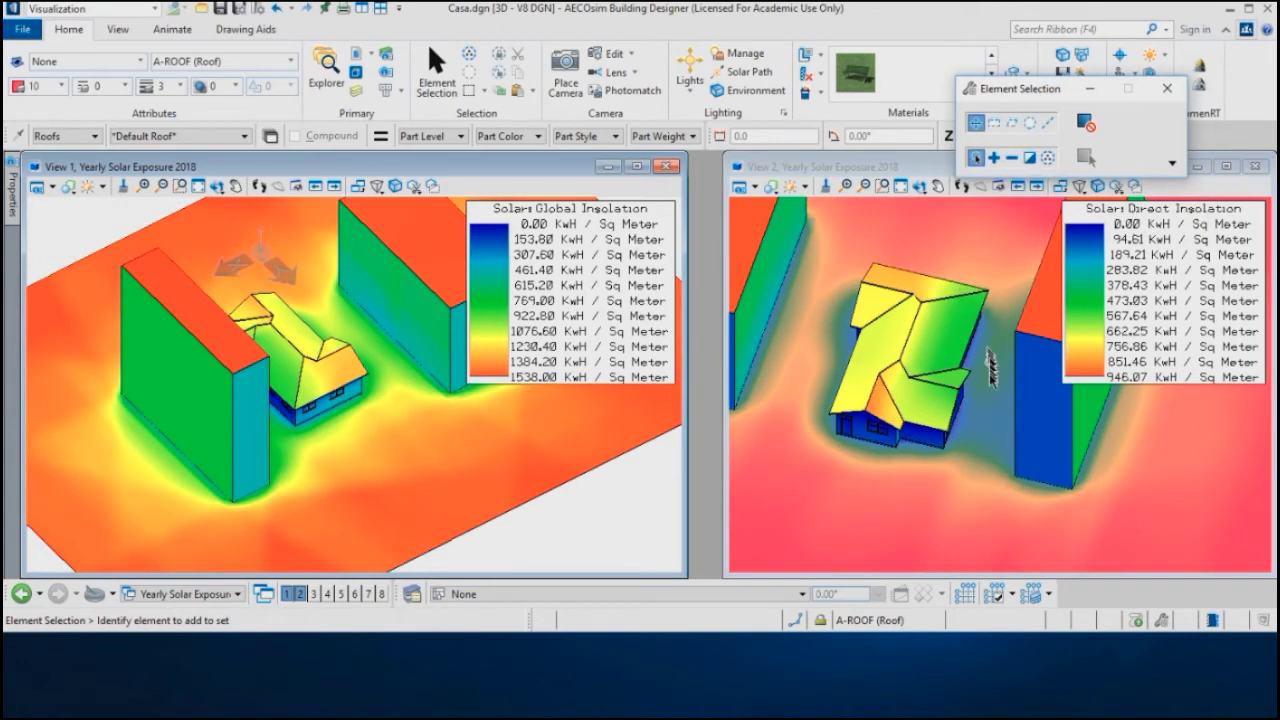
middle_click_drag(1034, 449, 780, 400, "shift")
middle_click_drag(613, 517, 178, 300, "shift")
Step: Select the house roof's solar exposure mesh and review its Solar properties, including area and total insolation
mouse_move(12, 200)
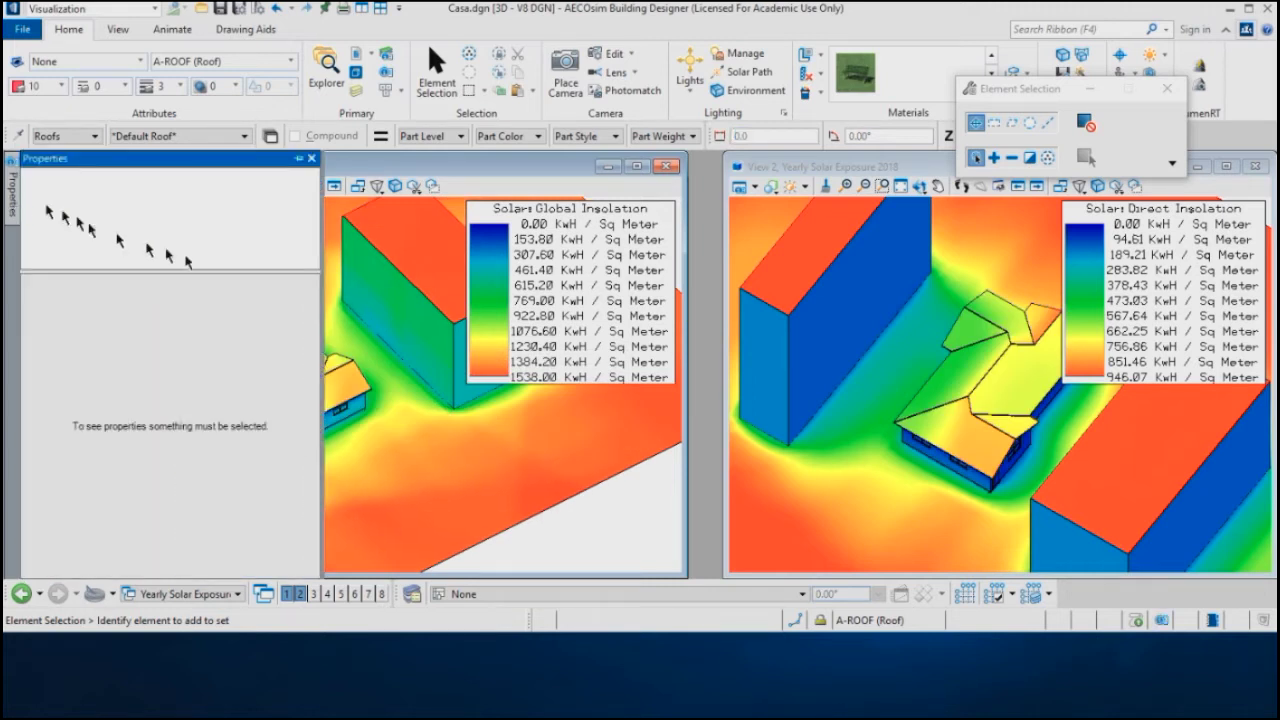
left_click(312, 374)
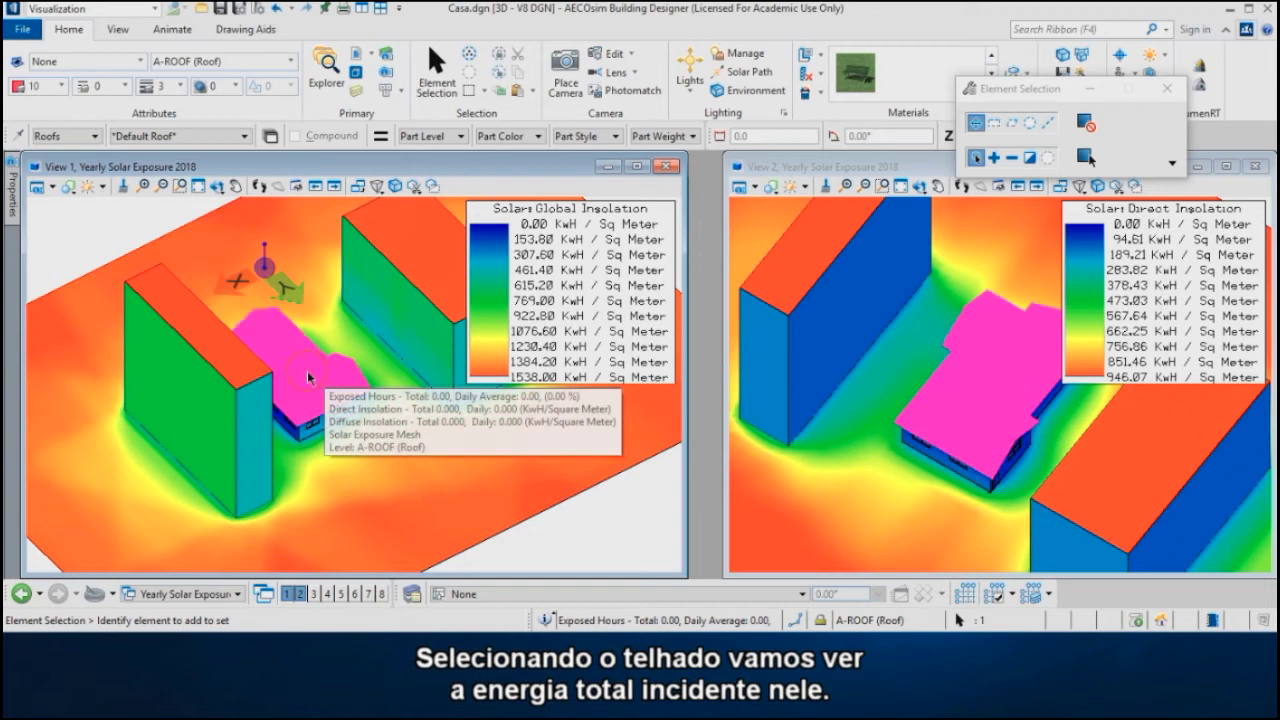
mouse_move(8, 197)
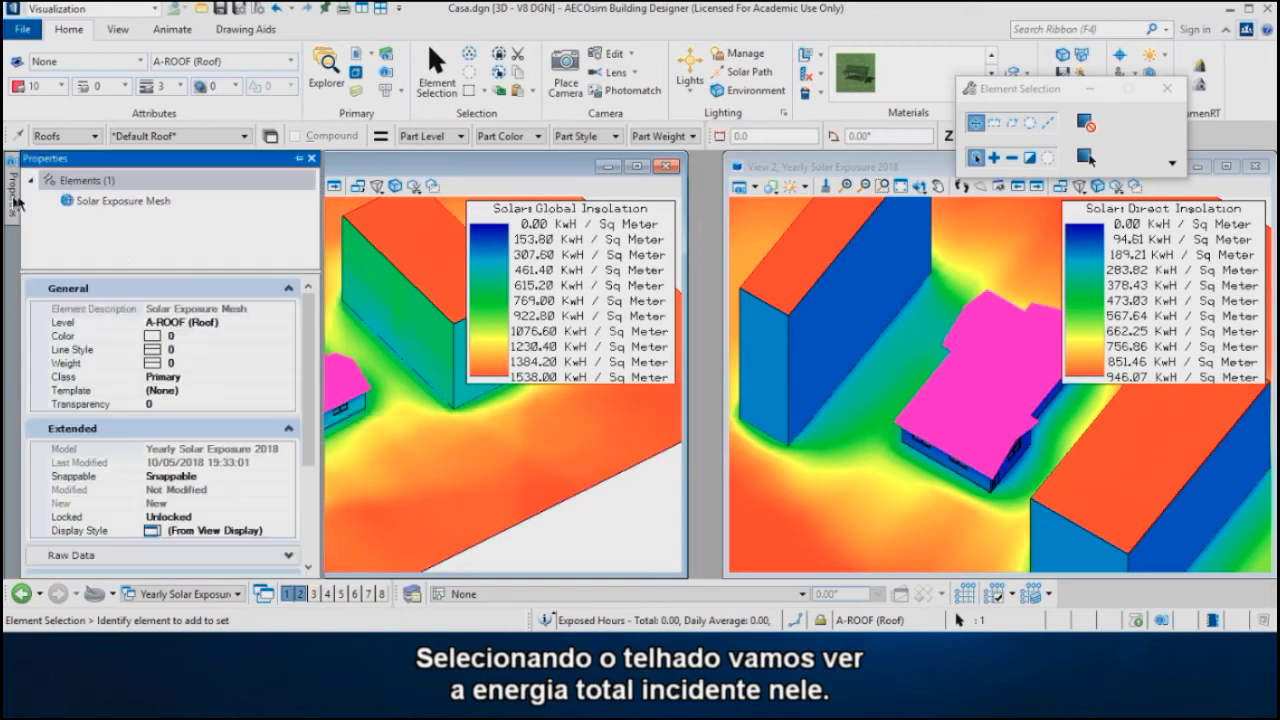
scroll(197, 410, "down", 1)
scroll(197, 410, "down", 2)
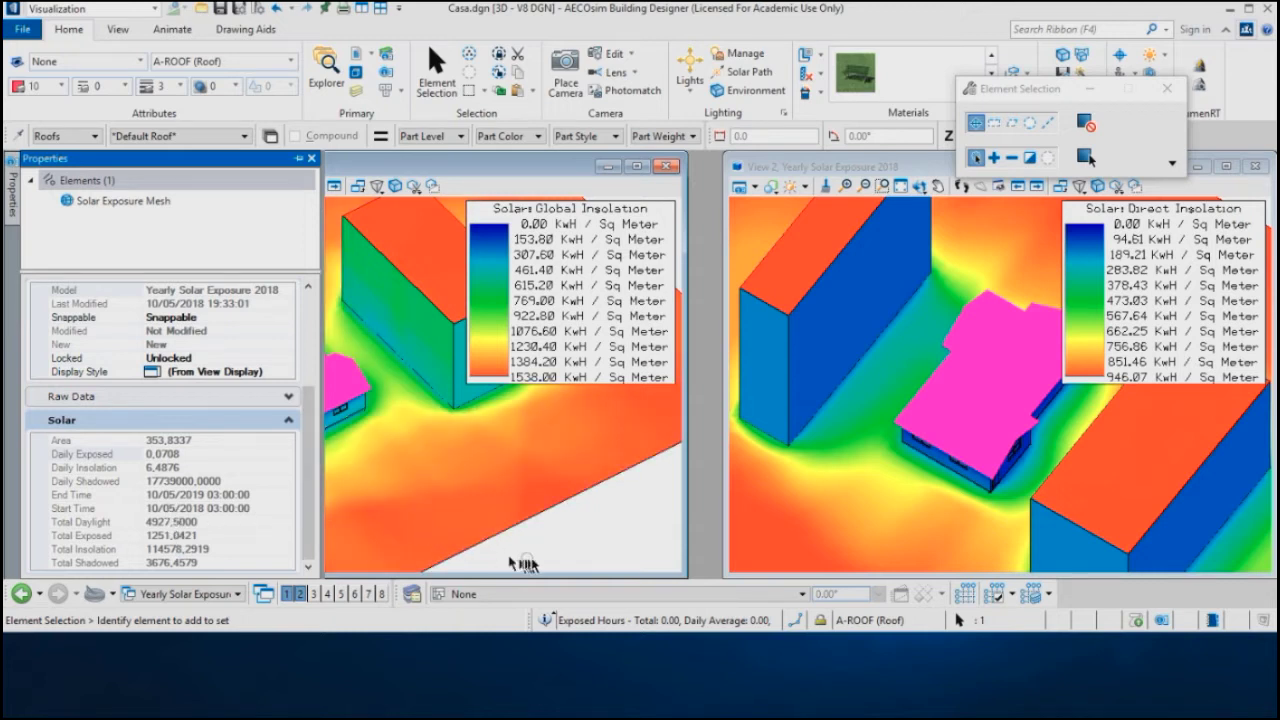
Step: Change the display style of View 1 to Solar: Shadowing
left_click(68, 187)
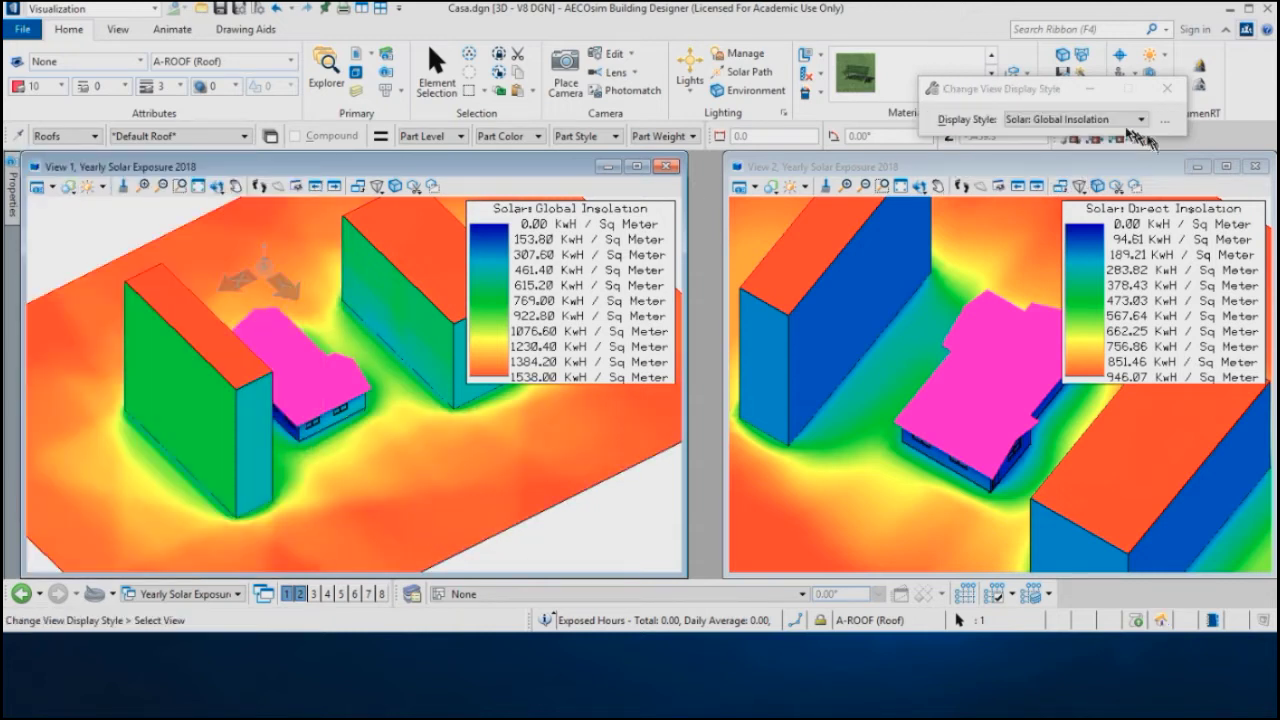
left_click(1080, 120)
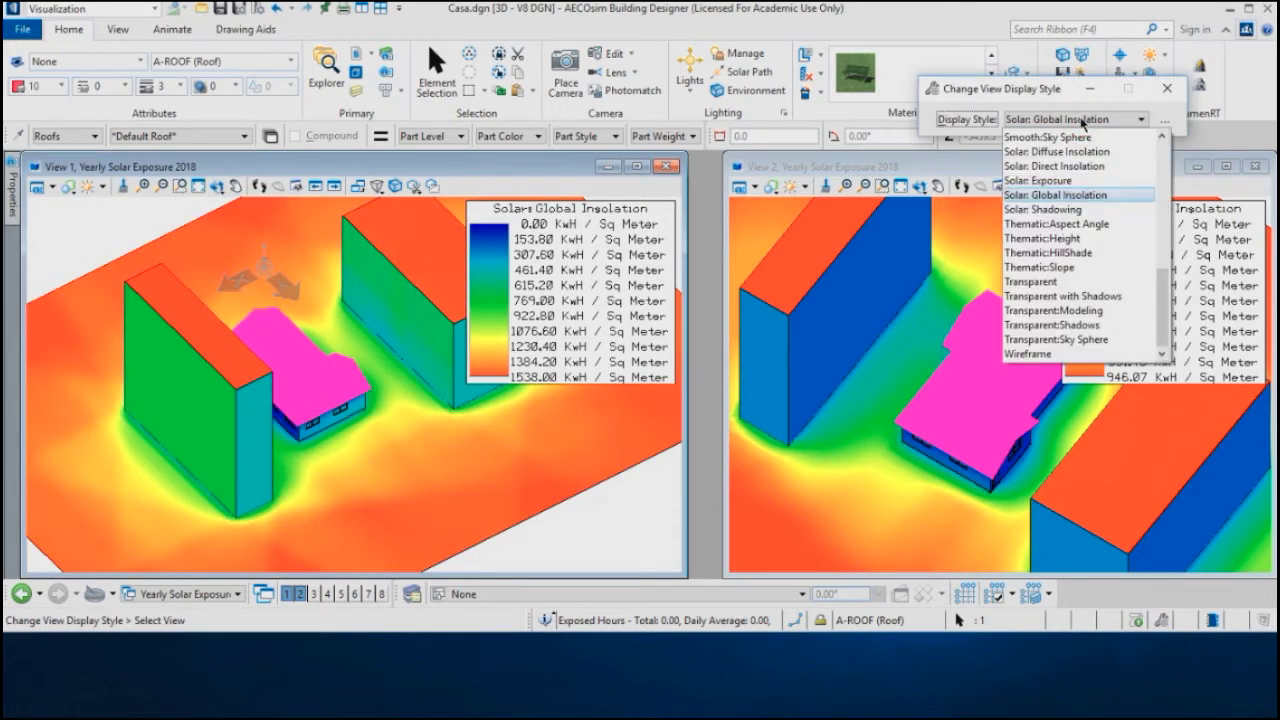
left_click(1043, 209)
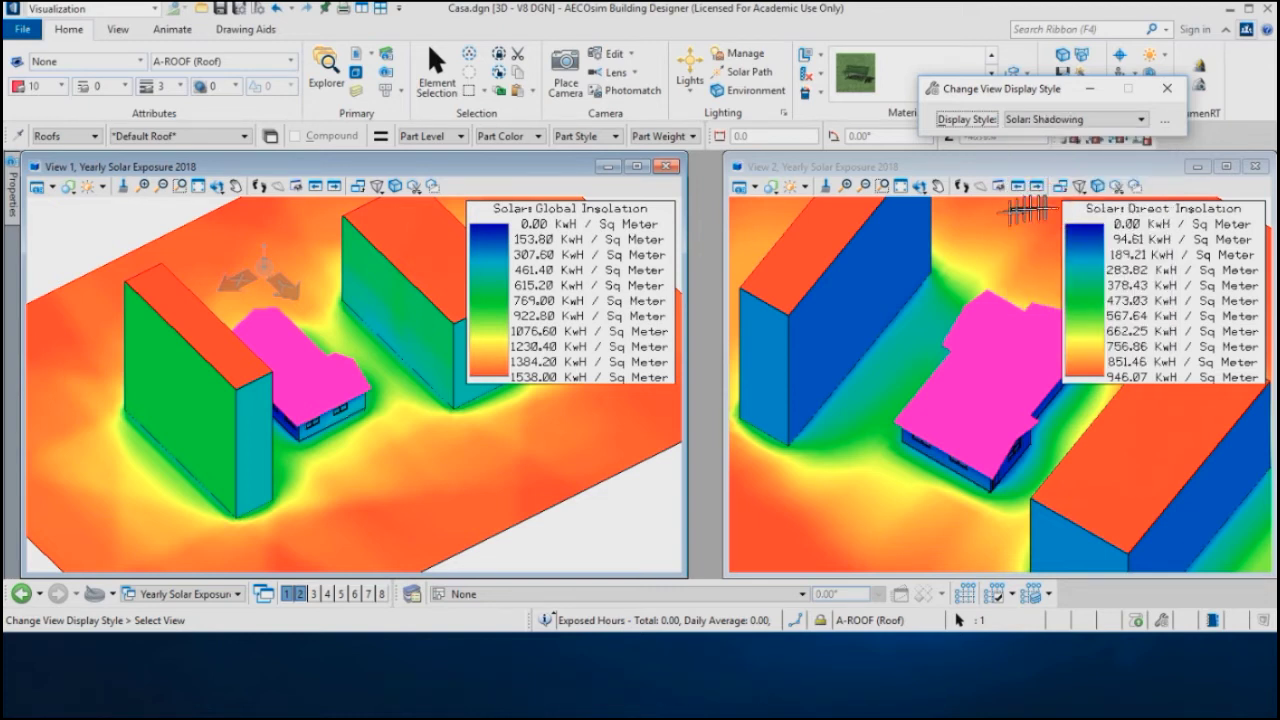
left_click(653, 513)
Step: Clear the roof selection and read the roof's yearly shadowing hours against the View 1 legend
right_click(653, 513)
left_click(700, 226)
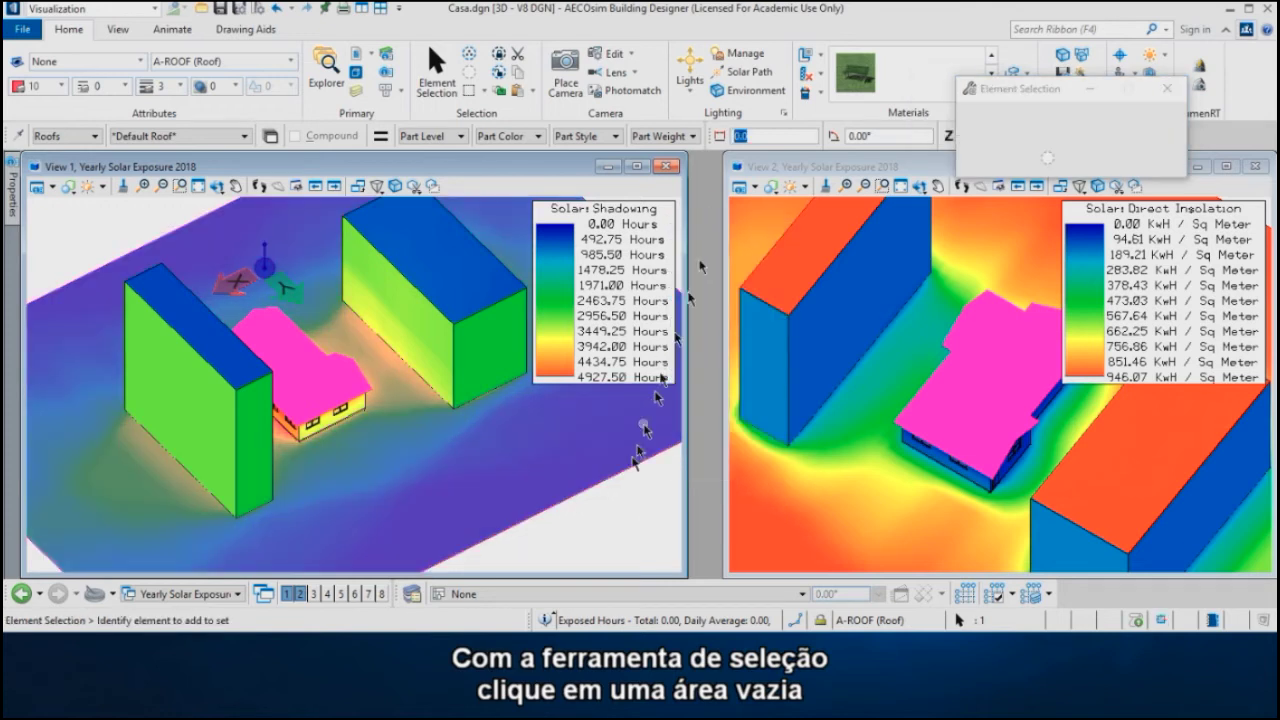
left_click(622, 508)
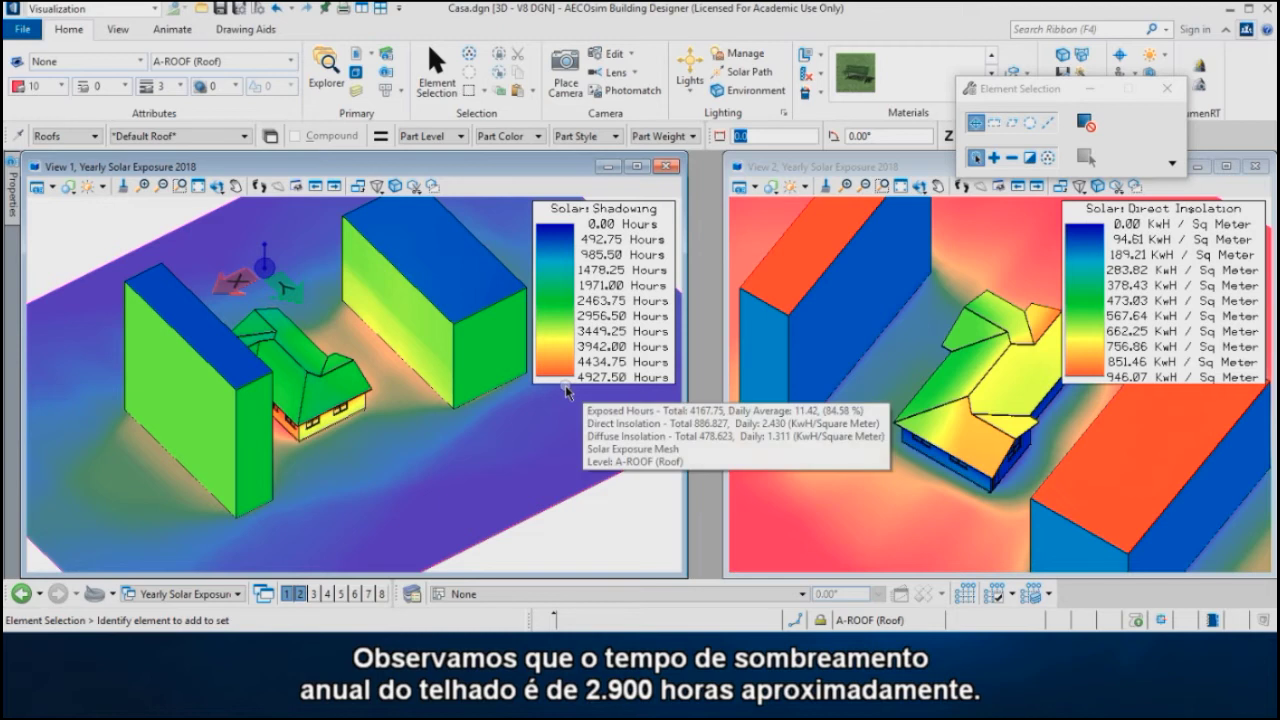
mouse_move(570, 433)
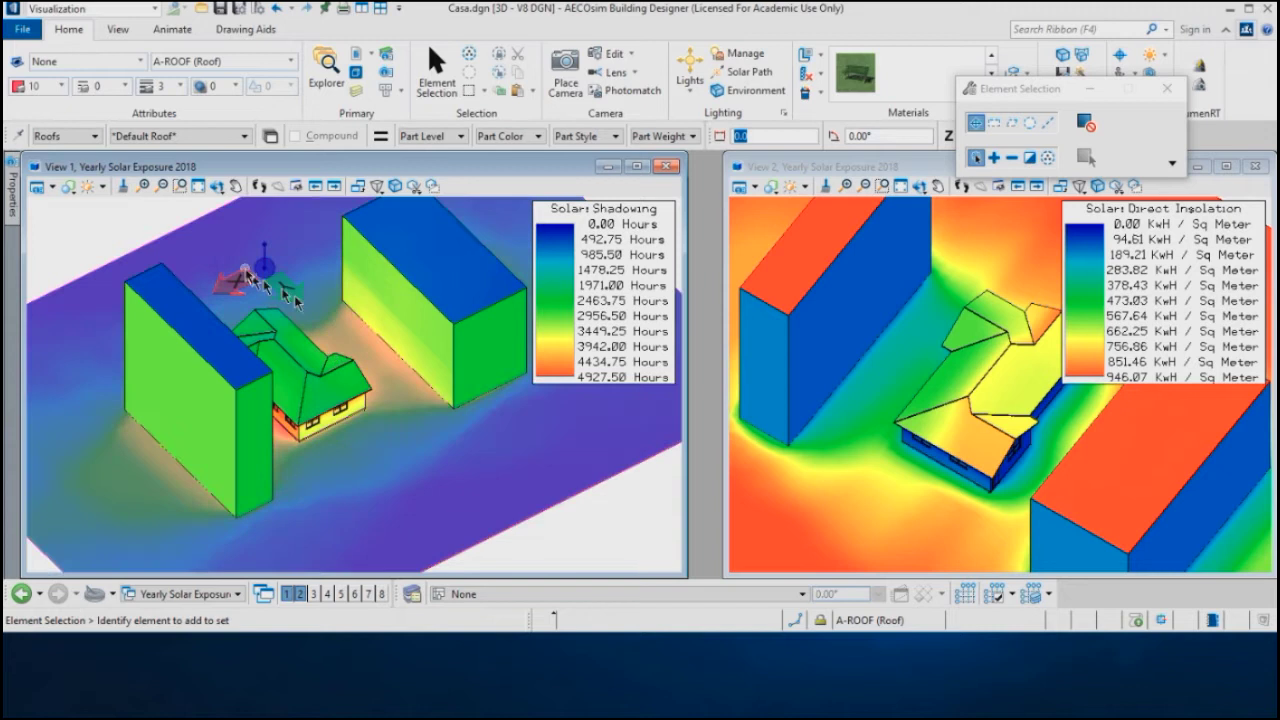
Step: Change the display style of View 1 to Solar: Exposure
left_click(69, 187)
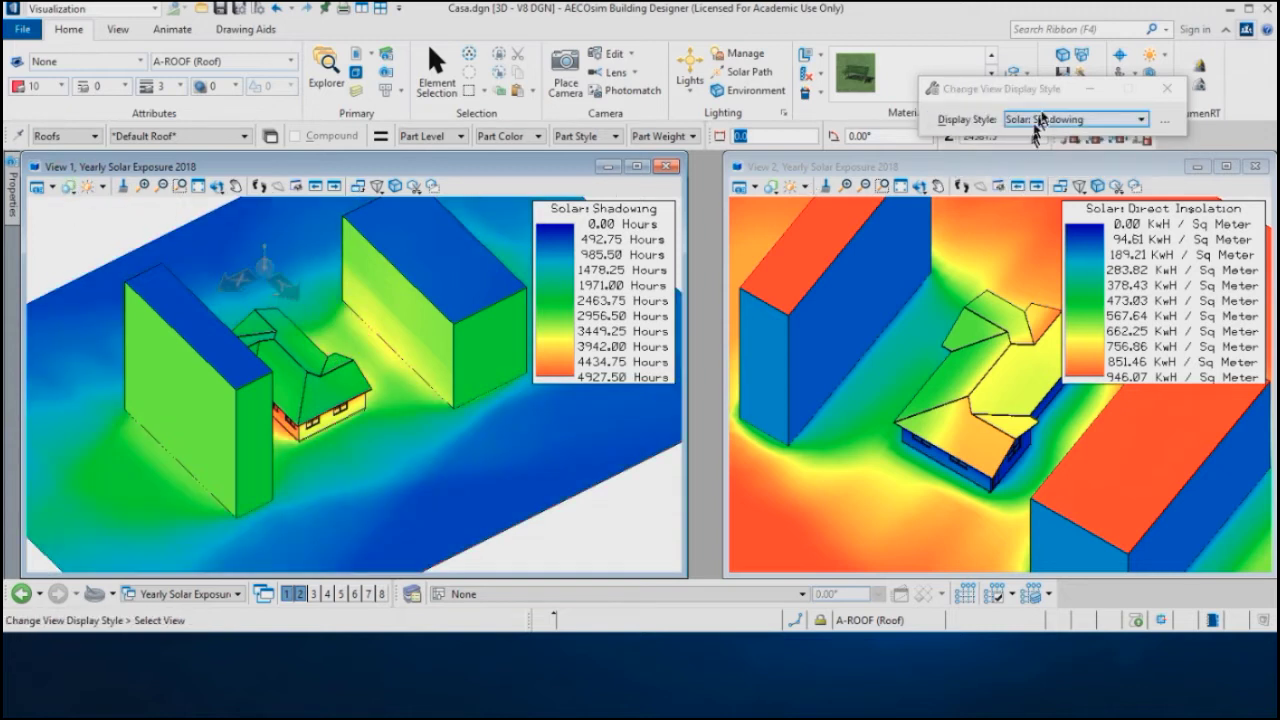
left_click(1042, 119)
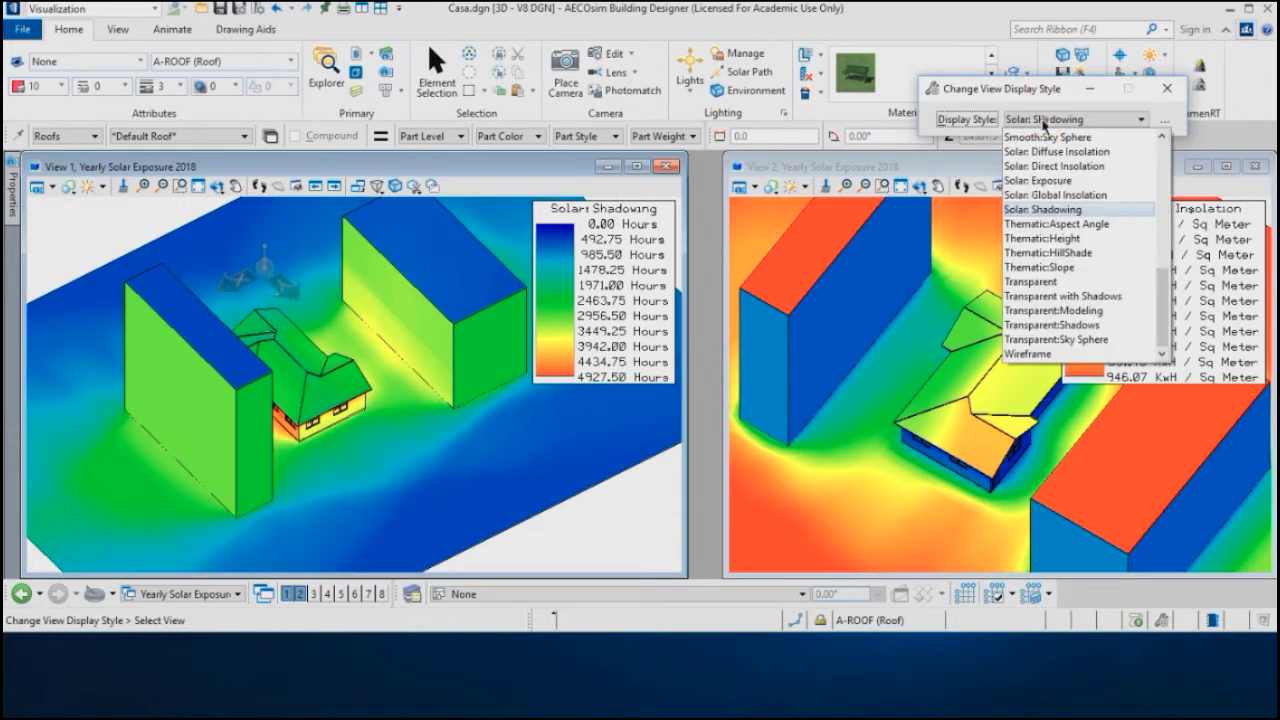
left_click(1048, 181)
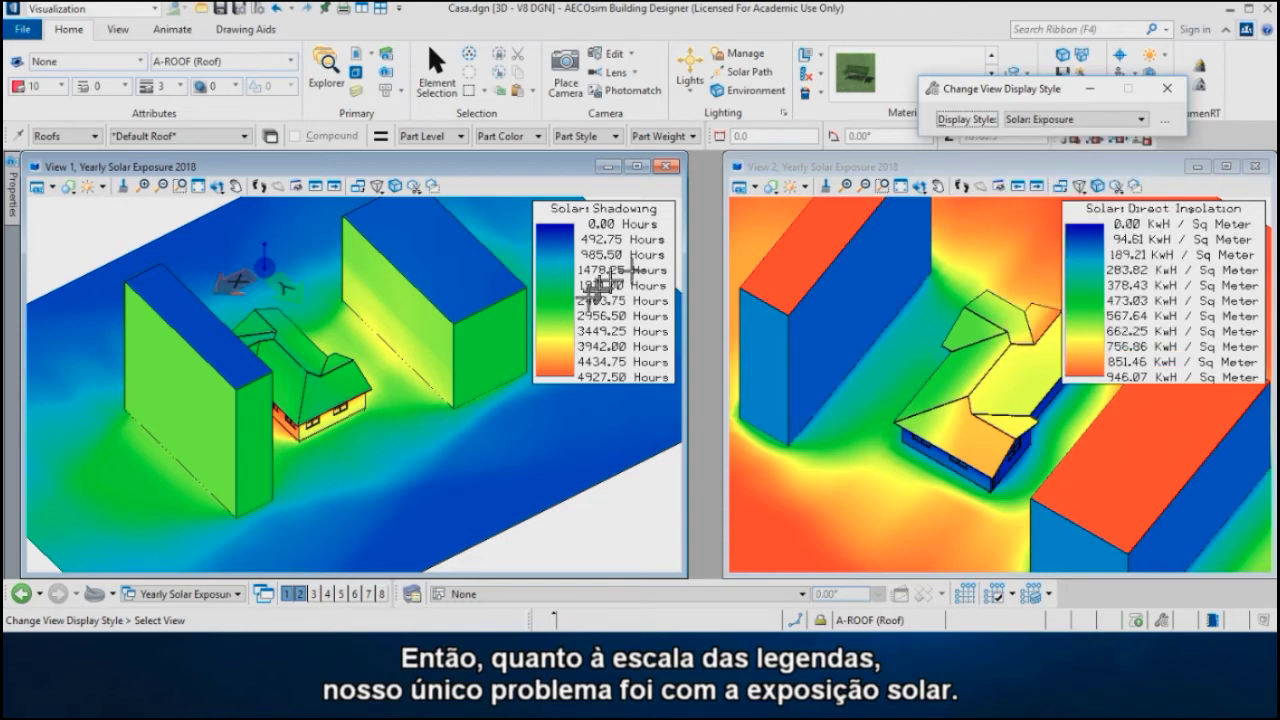
left_click(400, 427)
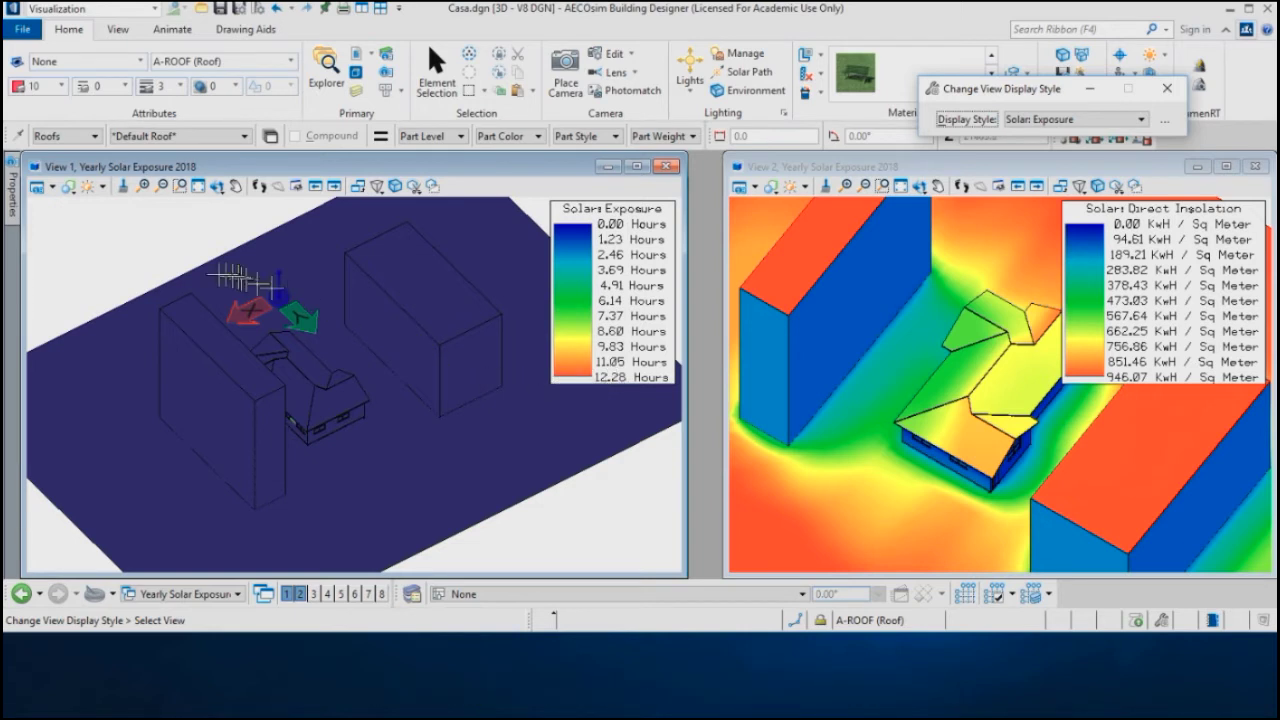
Step: Open the Display Styles dialog, move it clear of the View 1 model and select the Solar: Exposure style
left_click(72, 192)
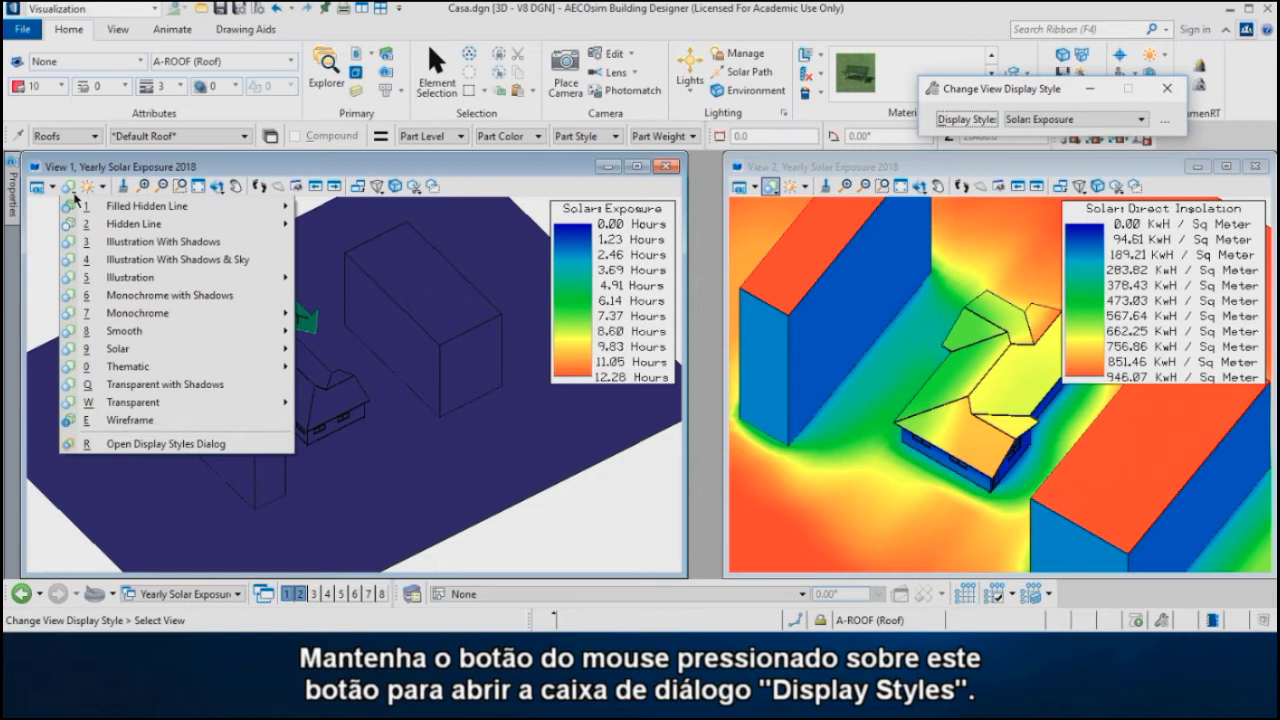
left_click(136, 446)
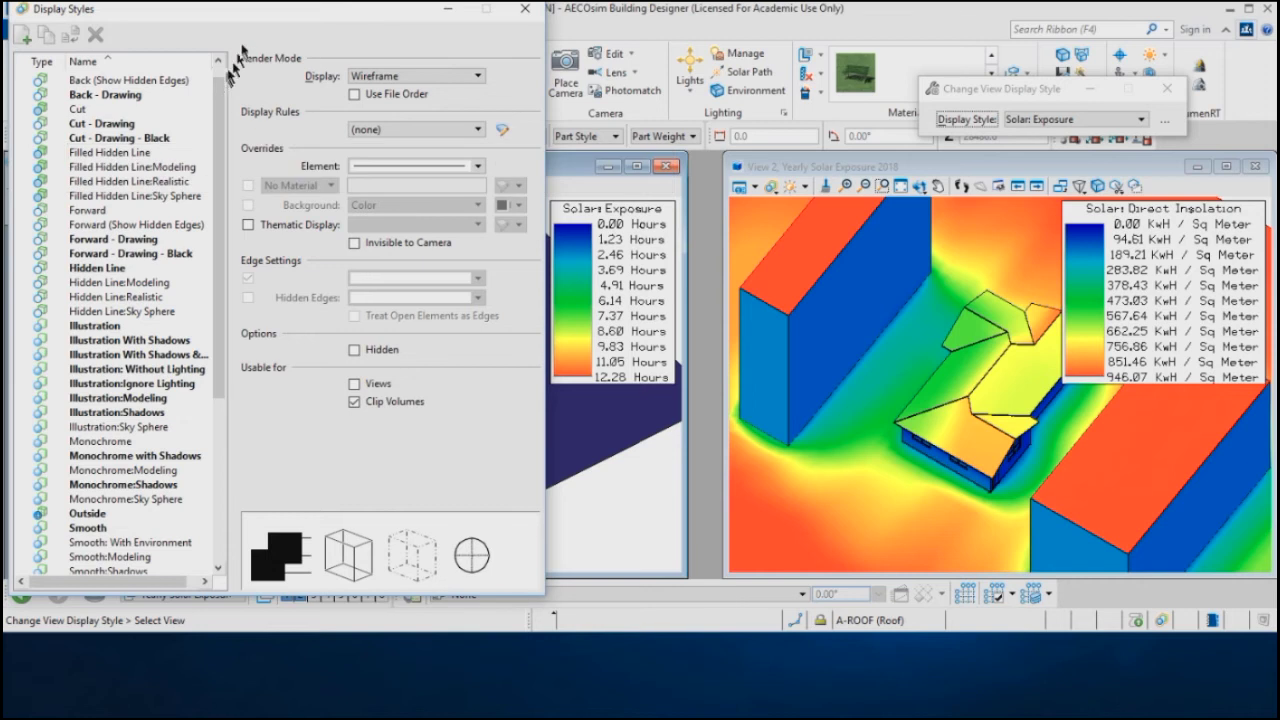
left_click_drag(237, 18, 902, 22)
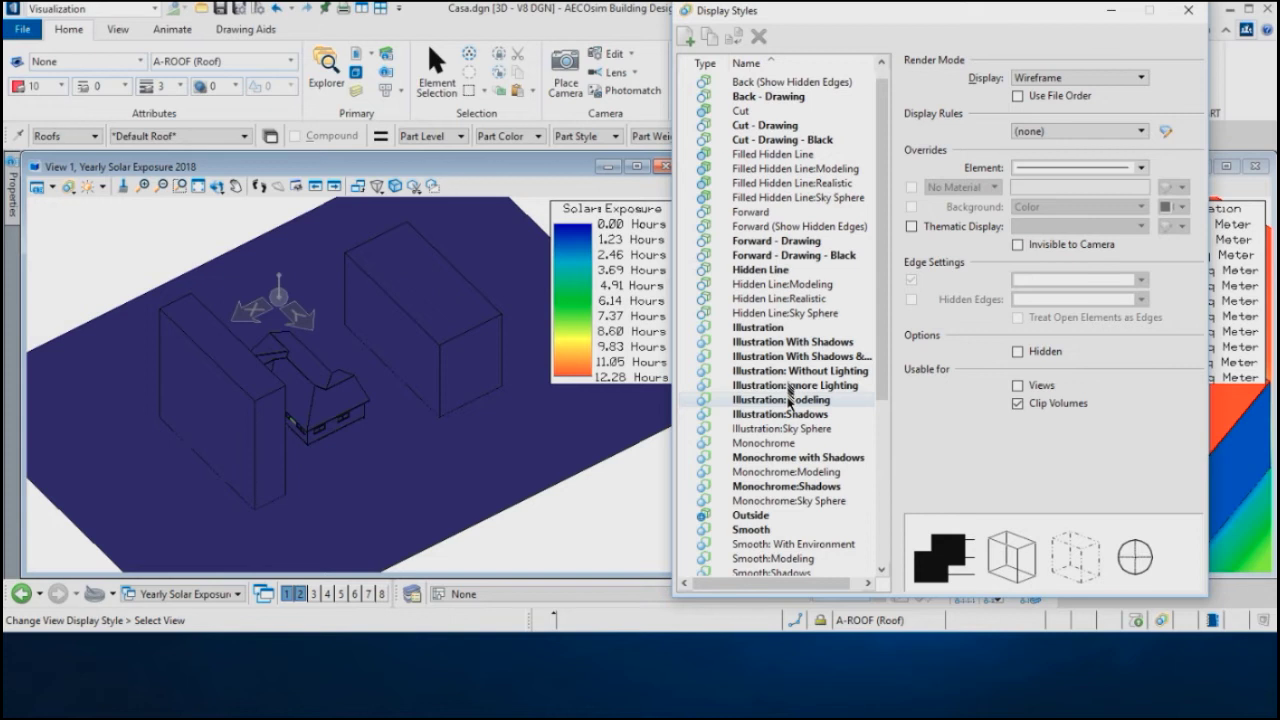
scroll(786, 437, "down", 5)
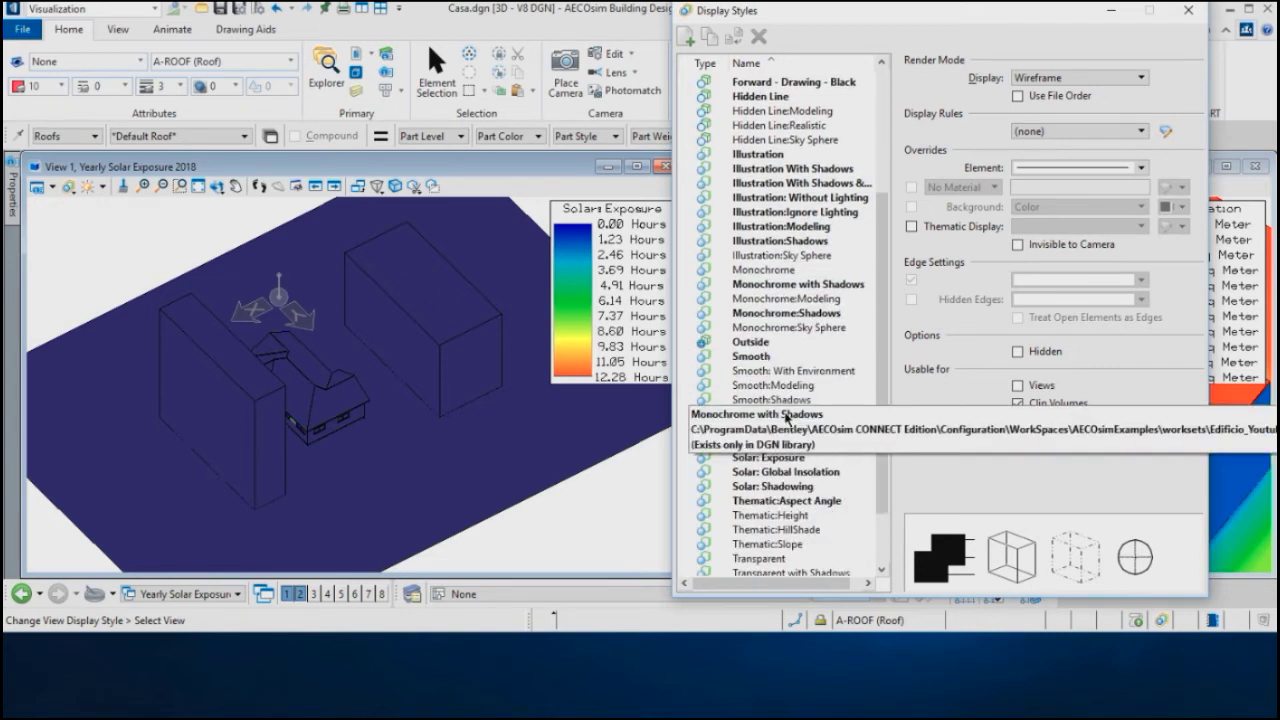
scroll(783, 412, "down", 1)
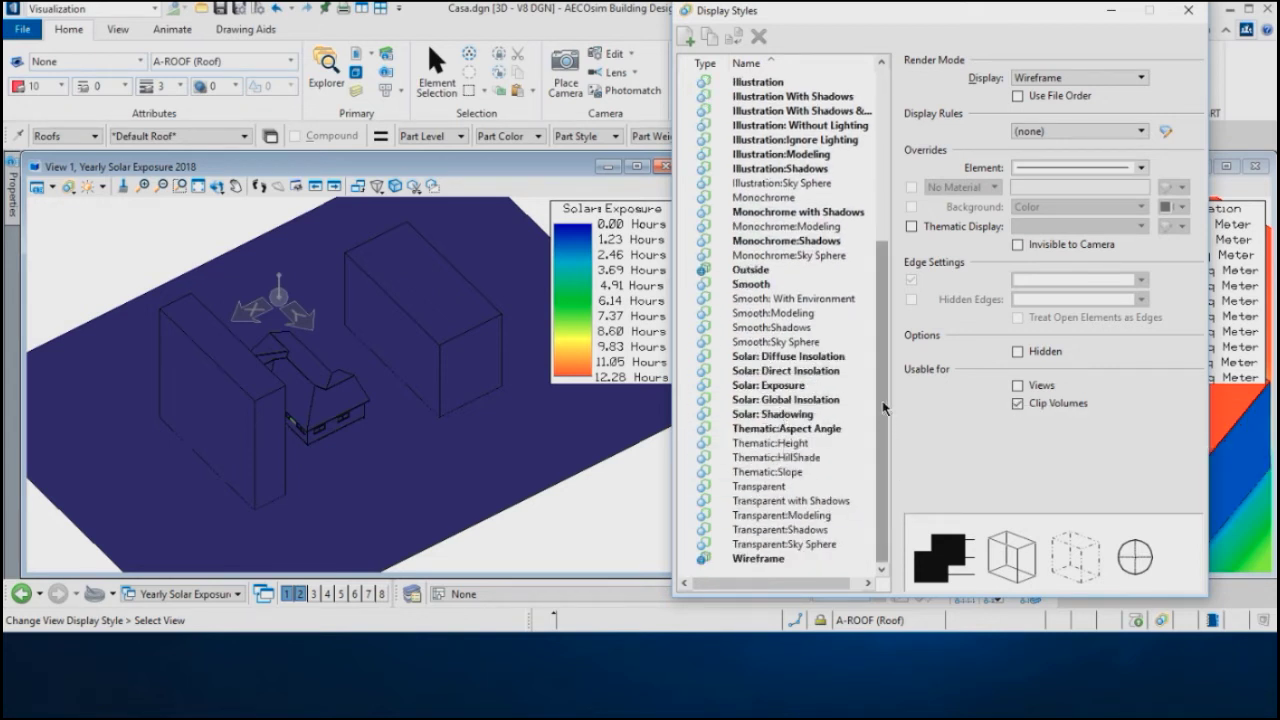
left_click(792, 388)
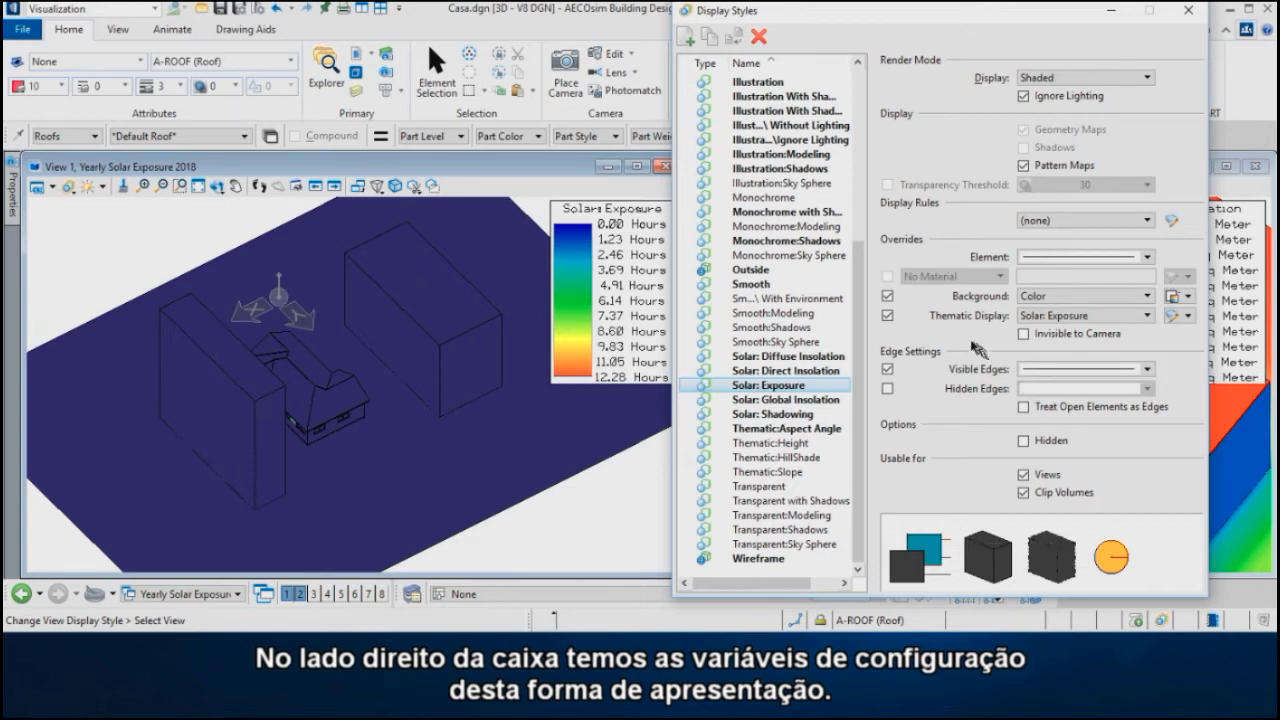
Step: Toggle the style's Thematic Display off and on again, open its display settings and keep the Blue - Red color scheme
left_click(888, 316)
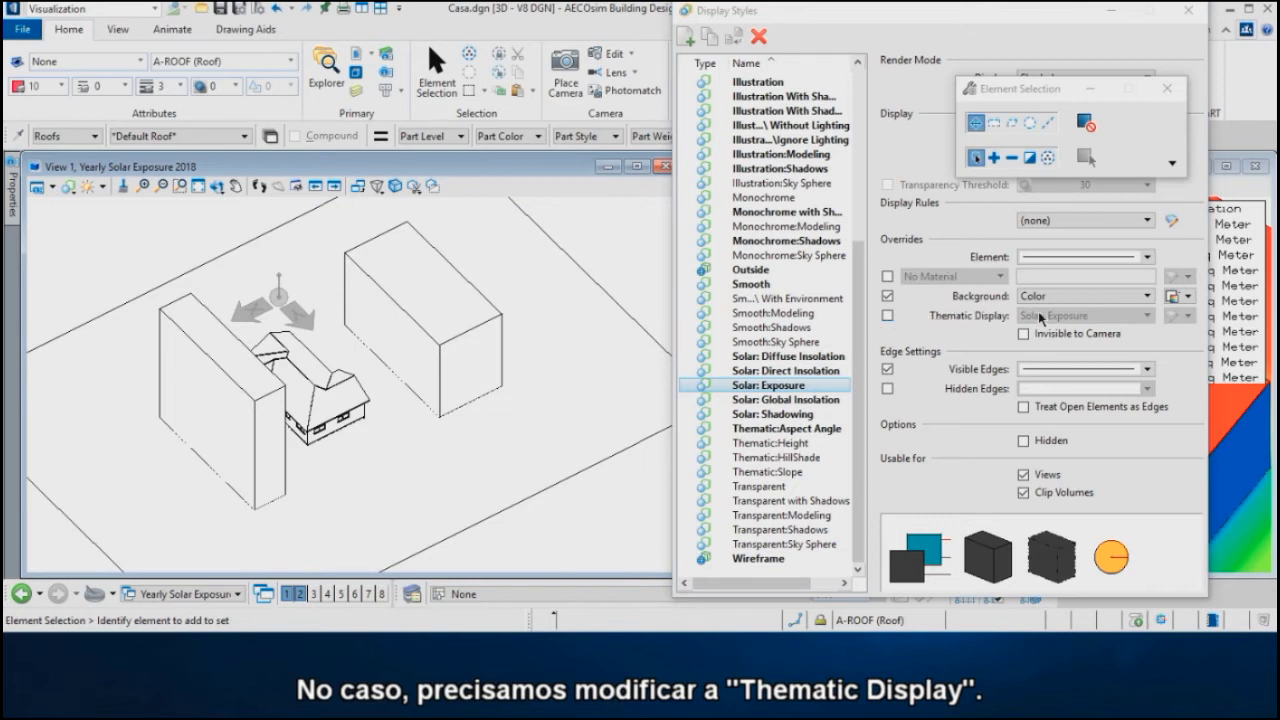
left_click(887, 316)
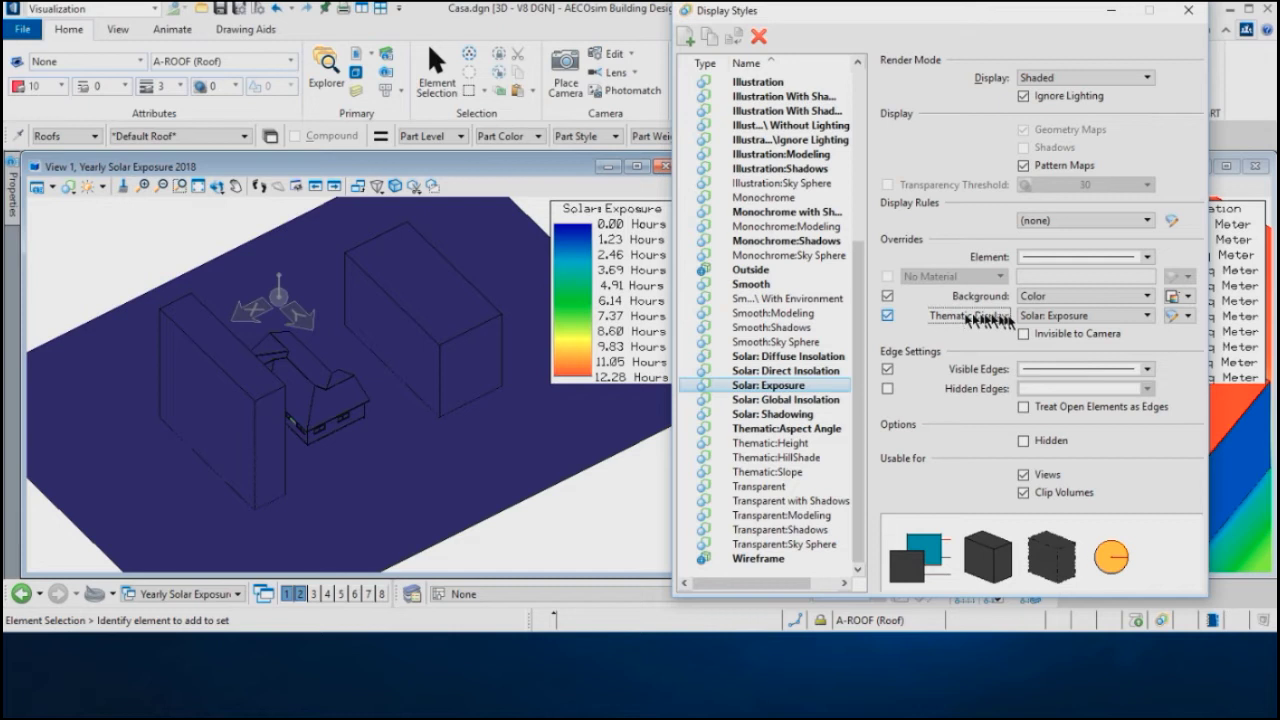
left_click(1189, 316)
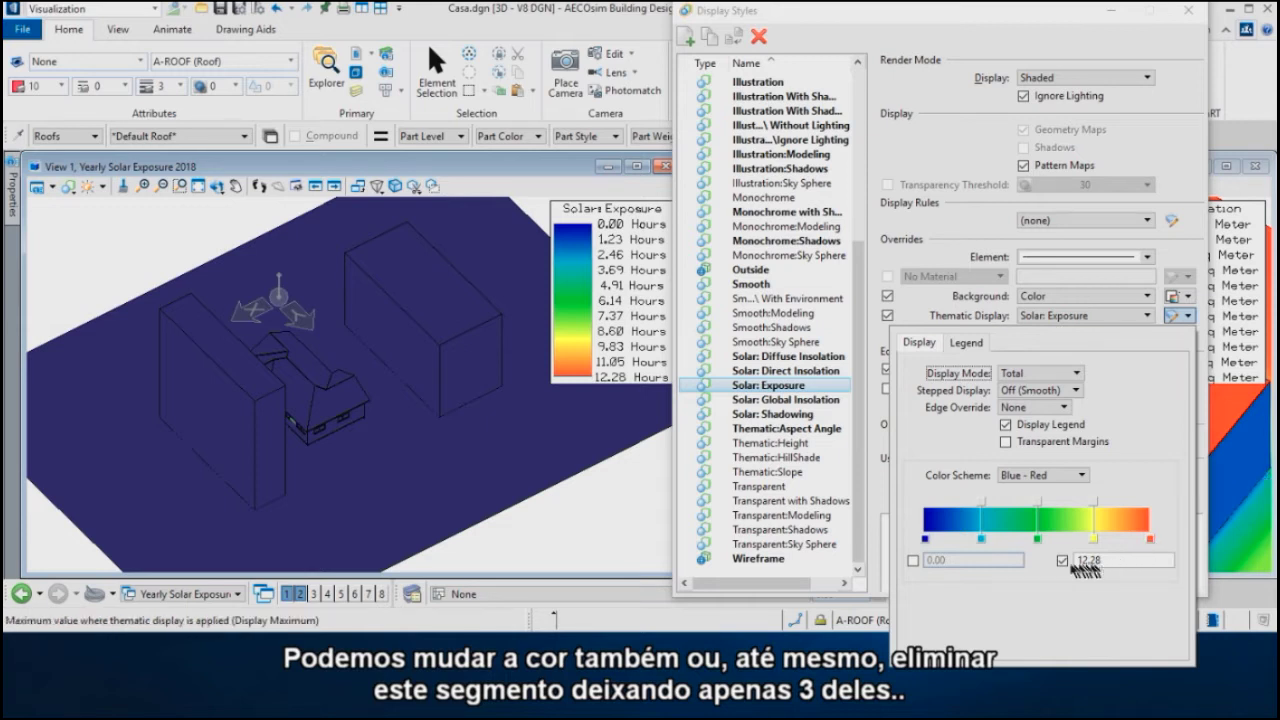
left_click(1043, 479)
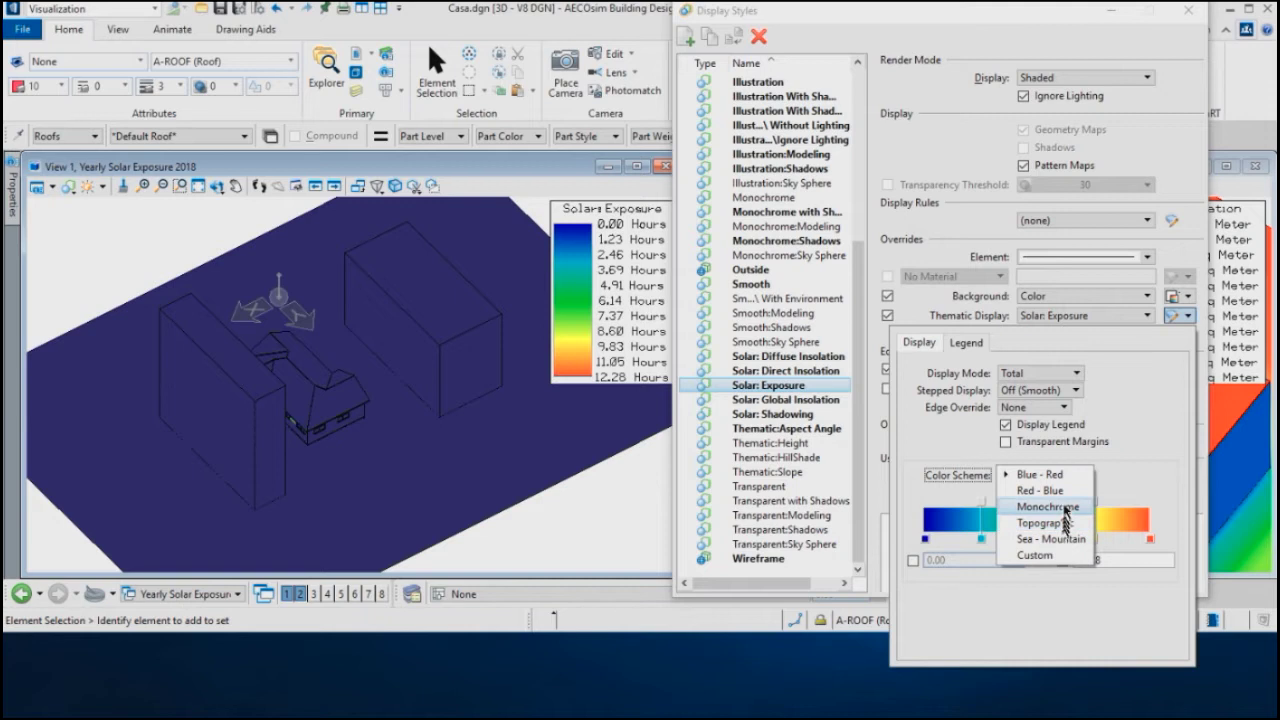
left_click(1065, 477)
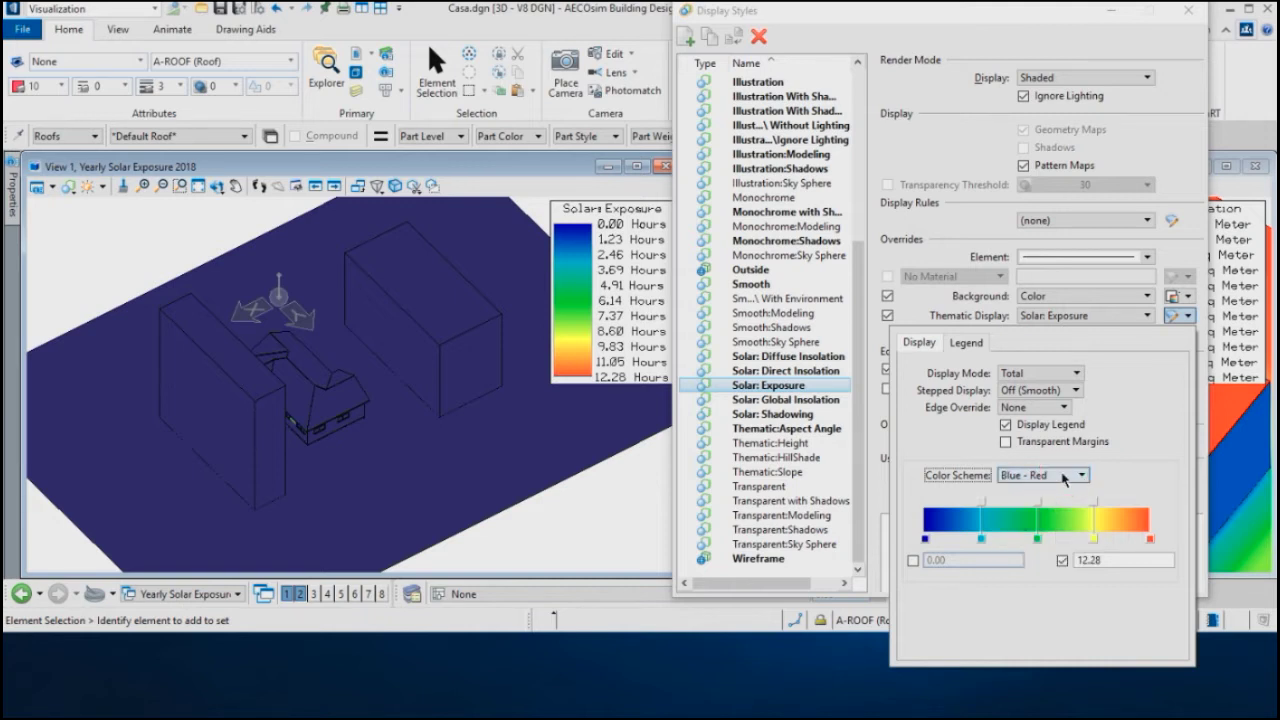
Step: Try fixed display maximums of 4000, 6000 and 5000 hours for the solar exposure legend
left_click(1062, 561)
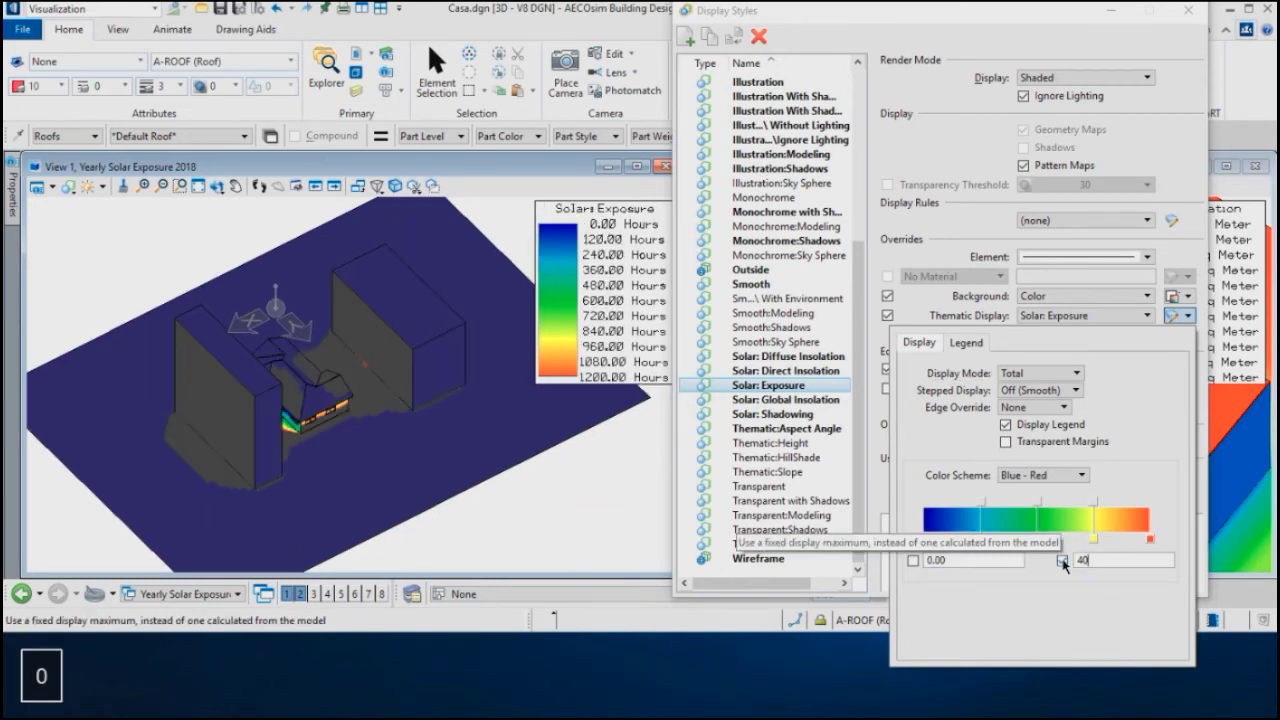
key("Return")
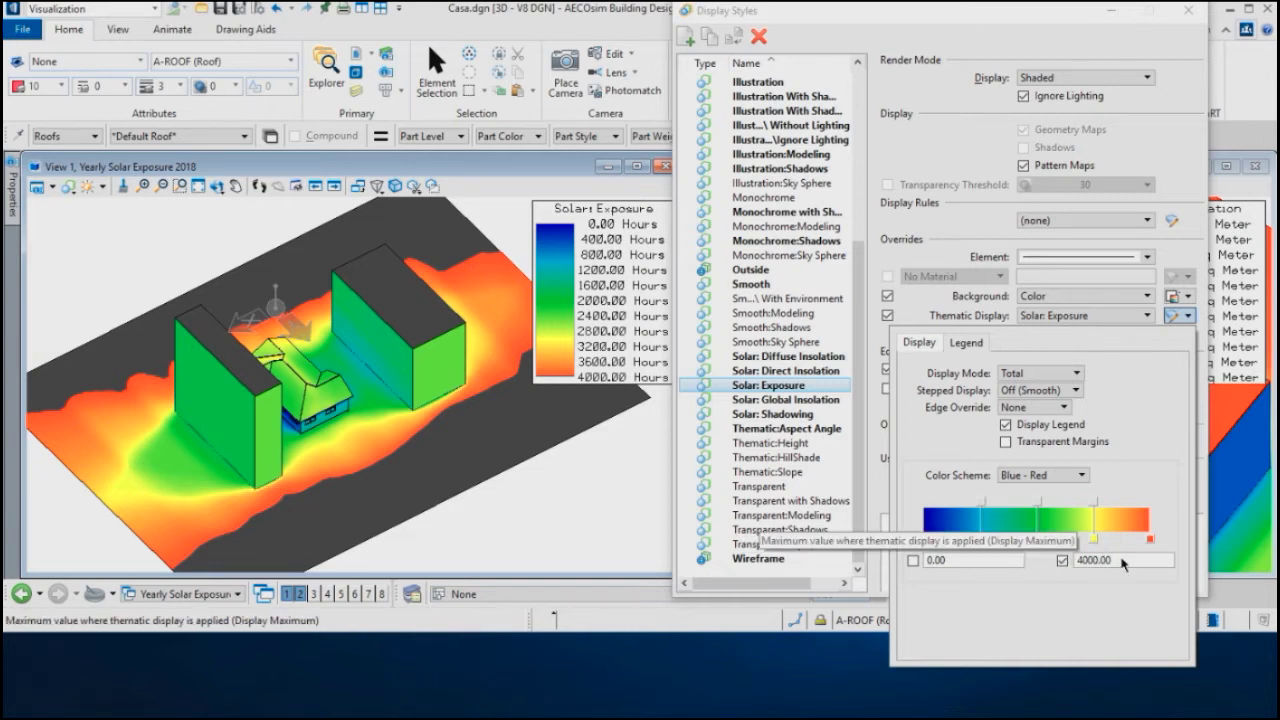
left_click_drag(1120, 565, 1097, 562)
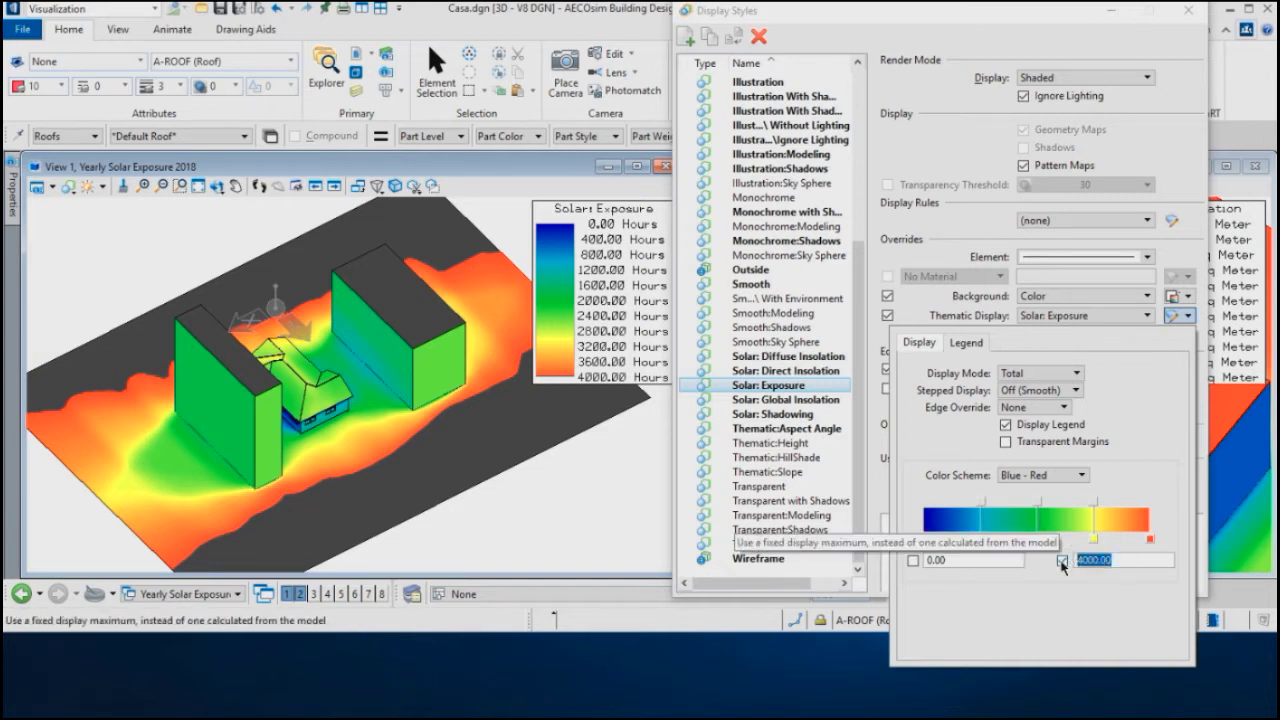
left_click(1062, 561)
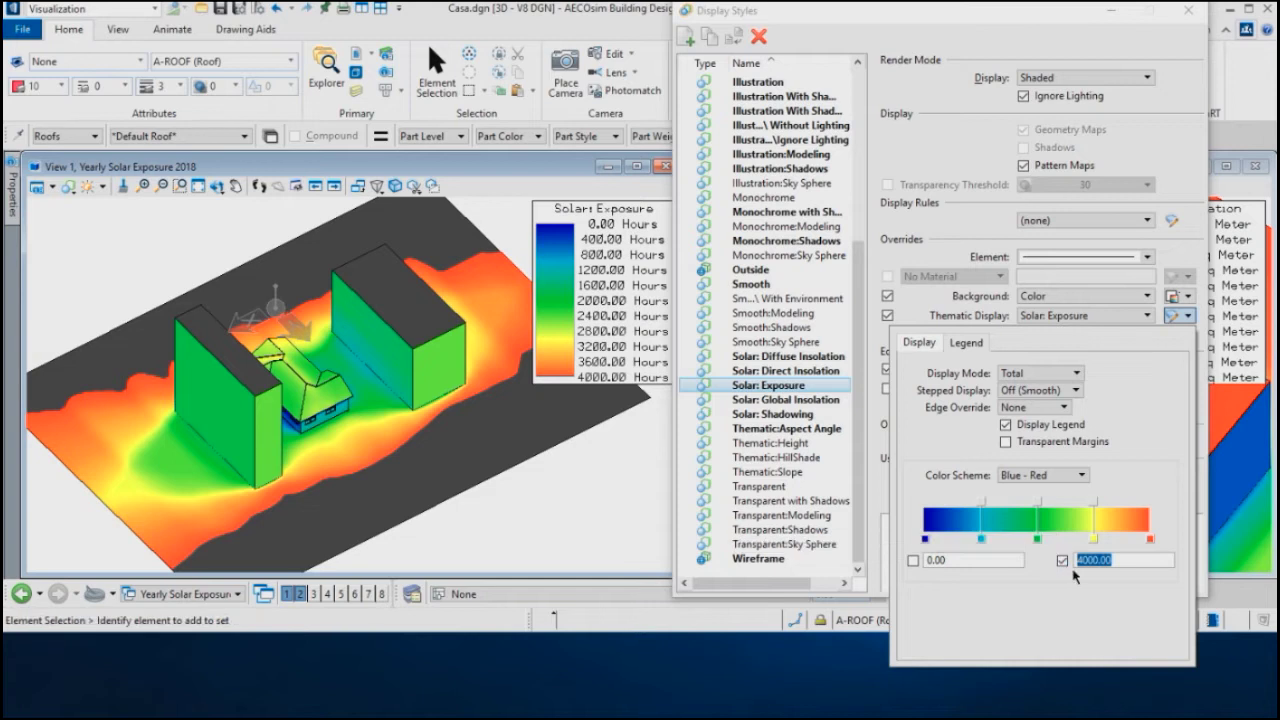
type("6000")
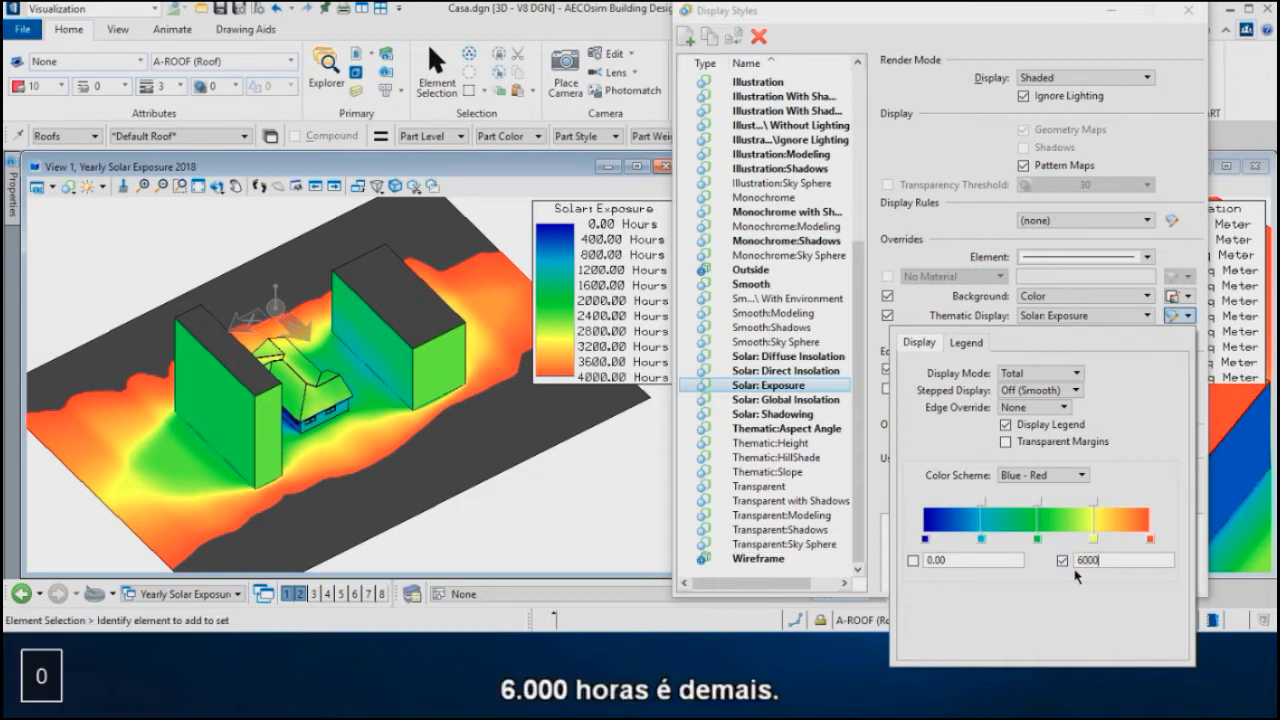
key("Return")
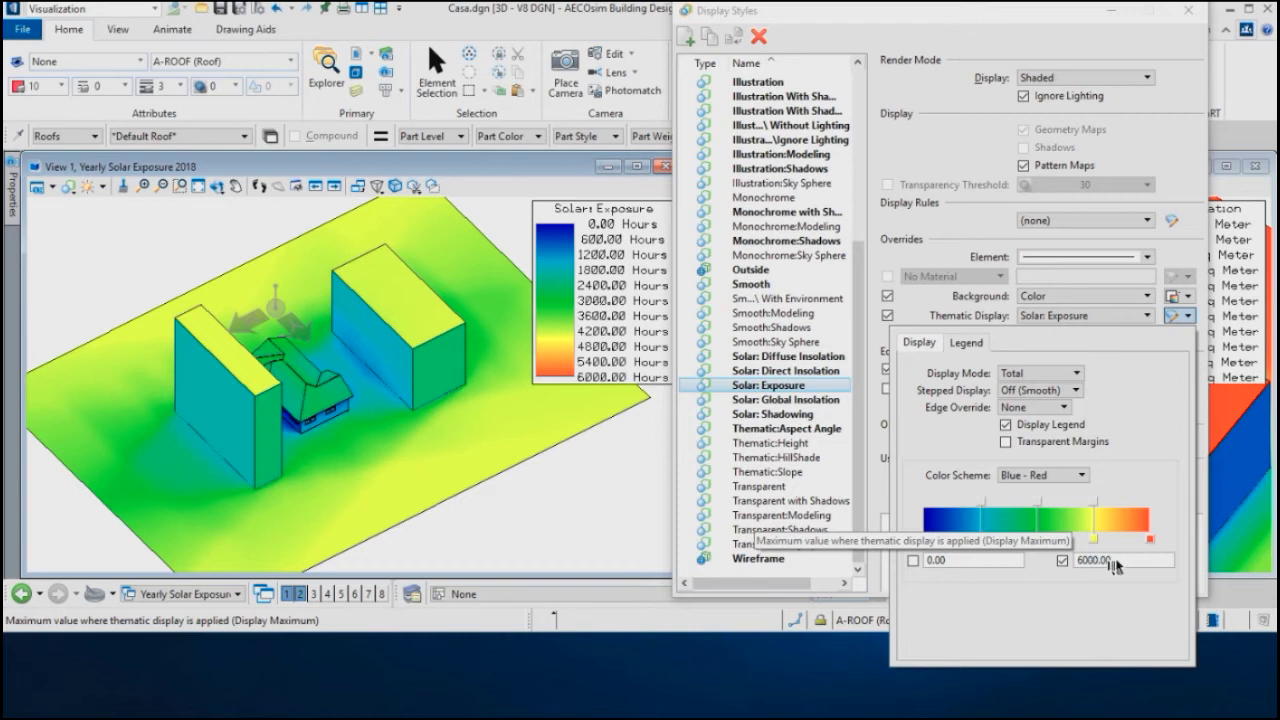
left_click_drag(1116, 566, 1092, 563)
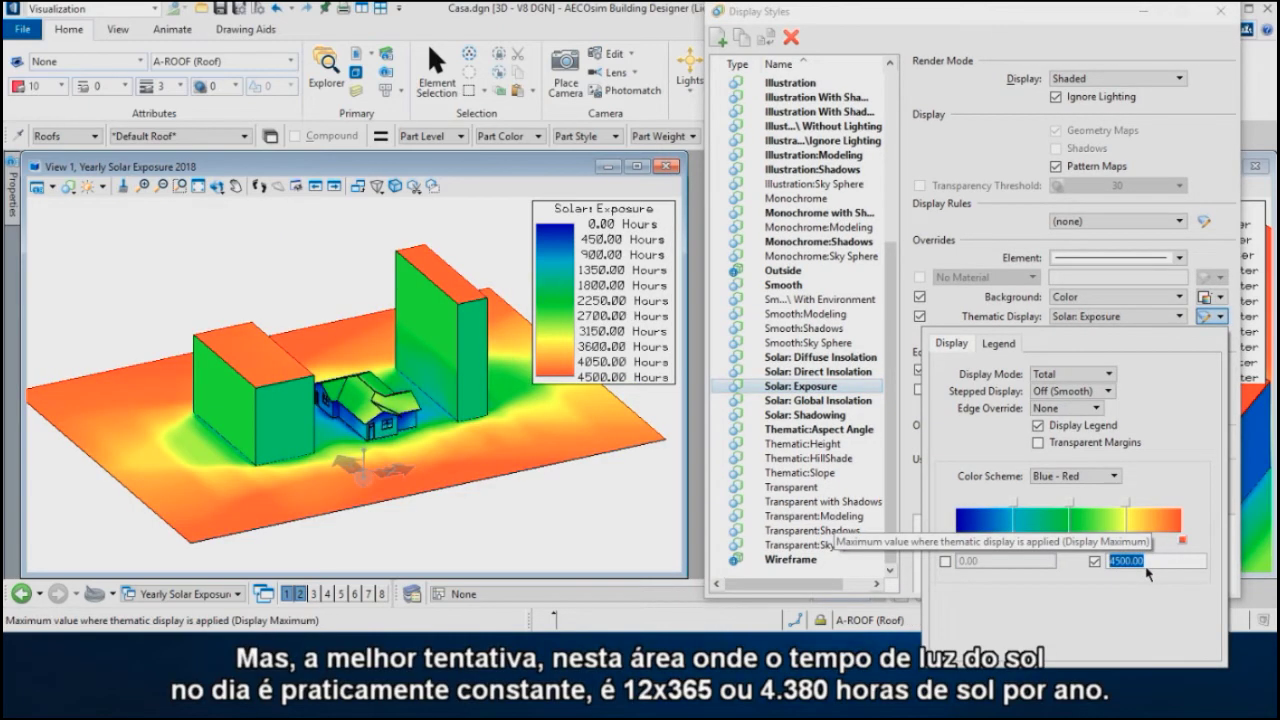
type("5000")
key("Return")
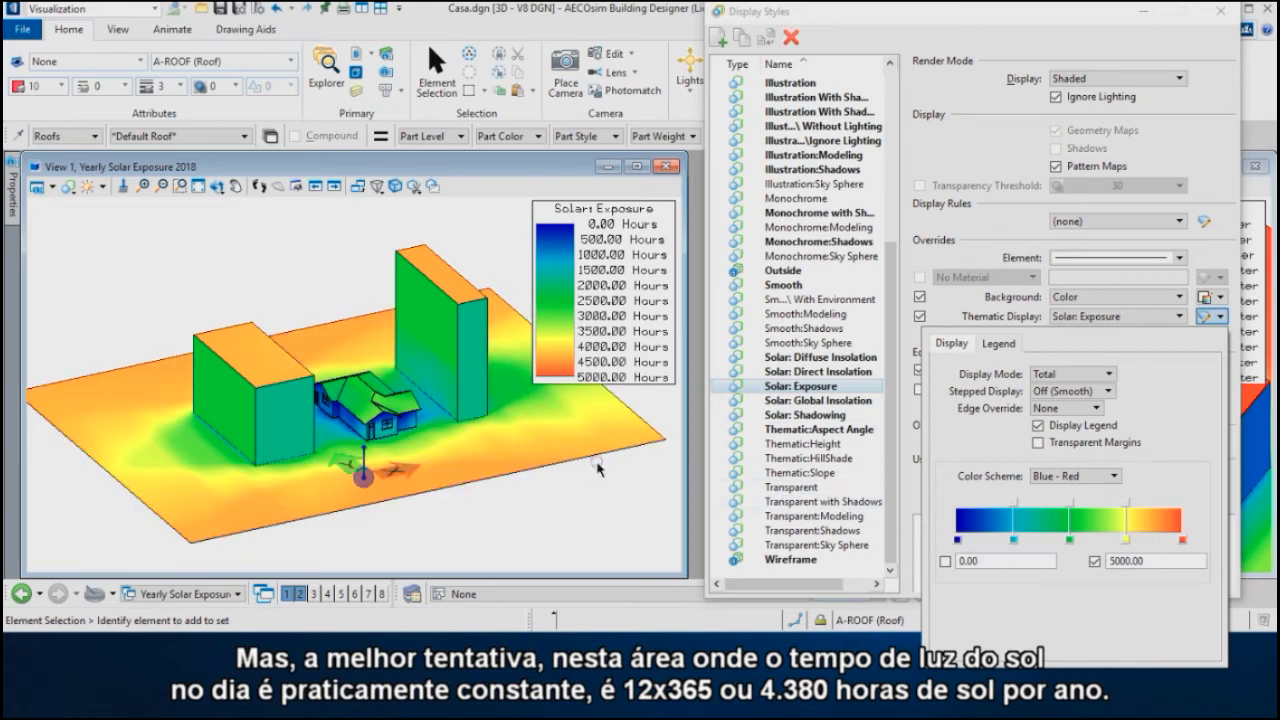
Step: Set the fixed display maximum of the solar exposure legend to 4500 hours and close the thematic settings
double_click(1148, 563)
type("4")
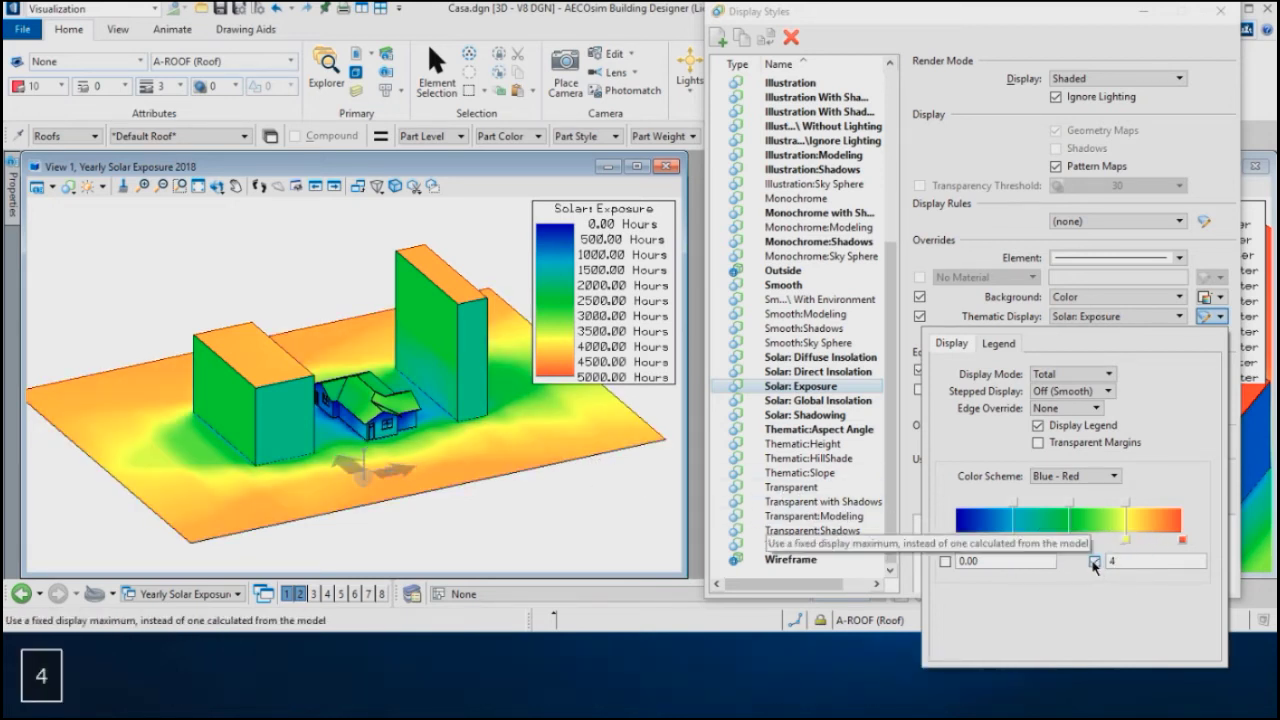
type("500")
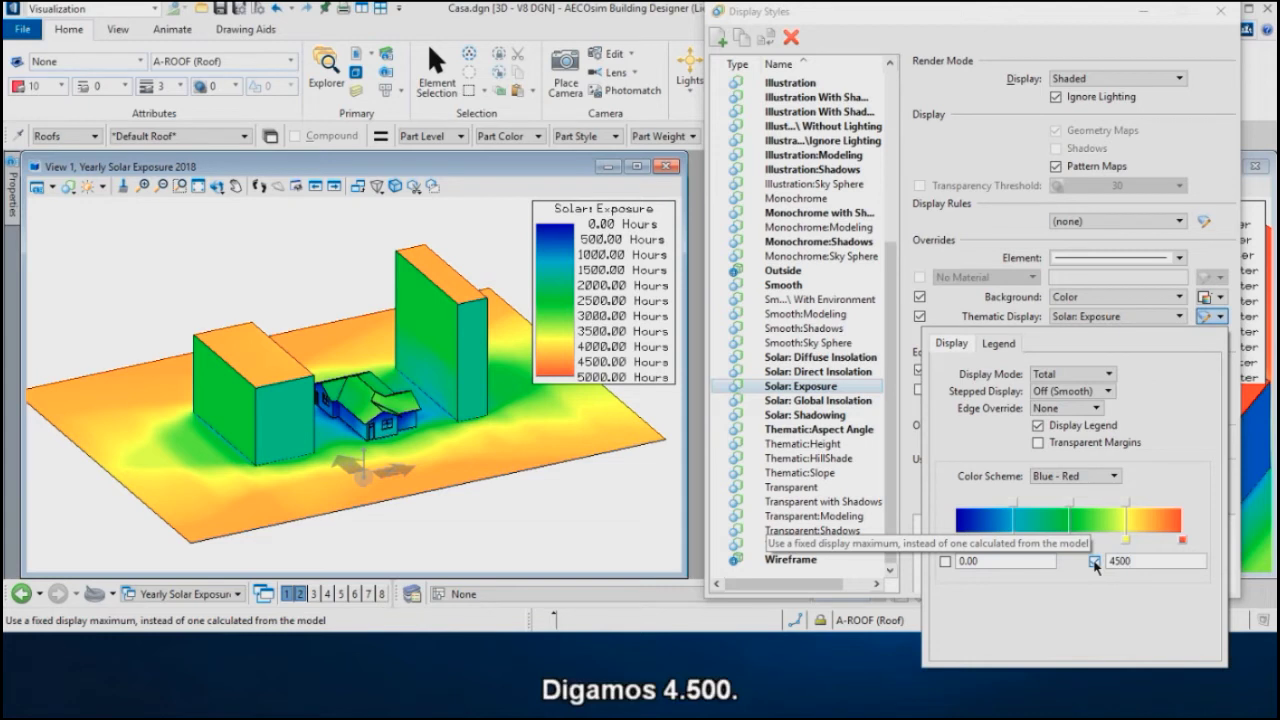
key("Return")
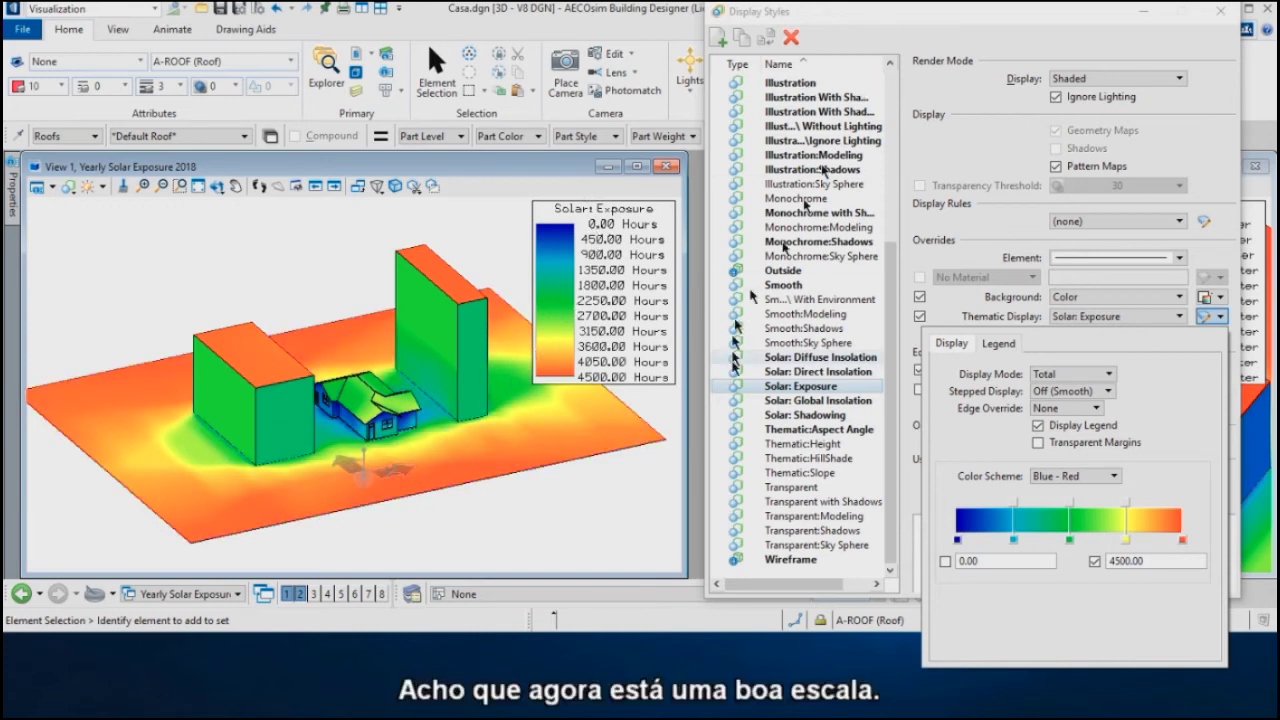
left_click(643, 516)
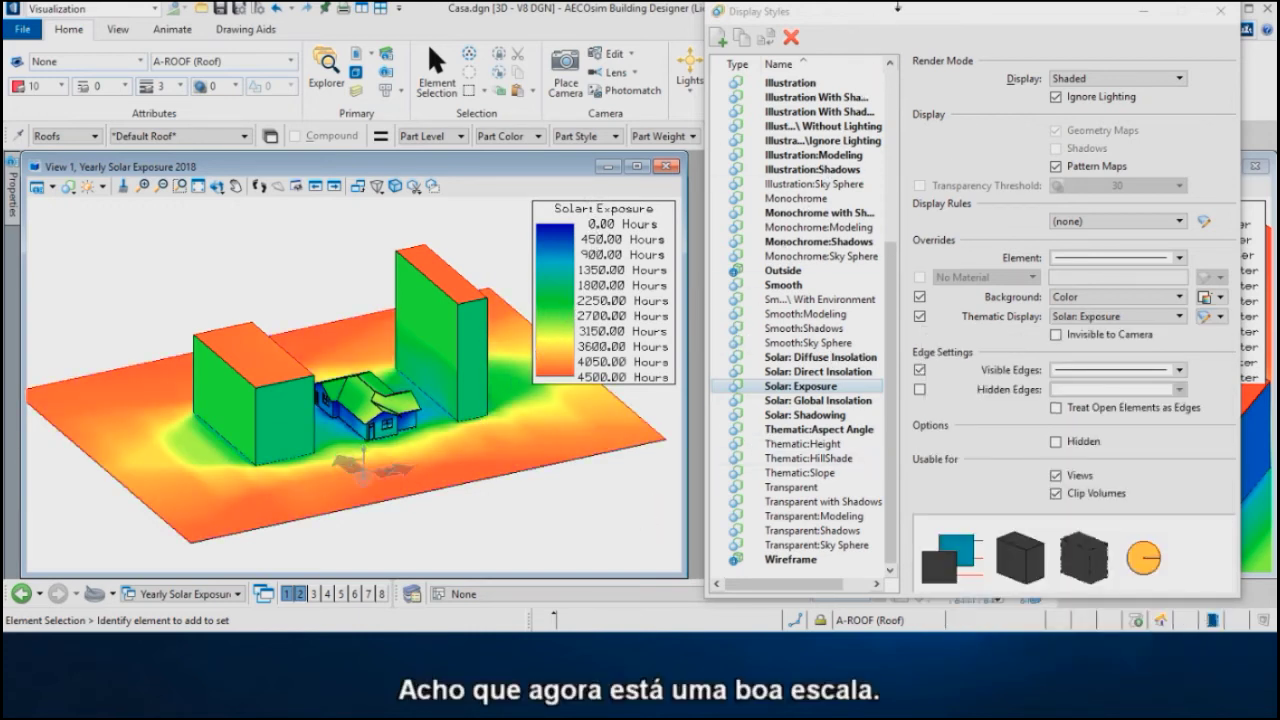
Step: Move the Display Styles dialog aside, display the solar path in View 1 and examine the exposure results against the sun's course
left_click_drag(897, 5, 1007, 6)
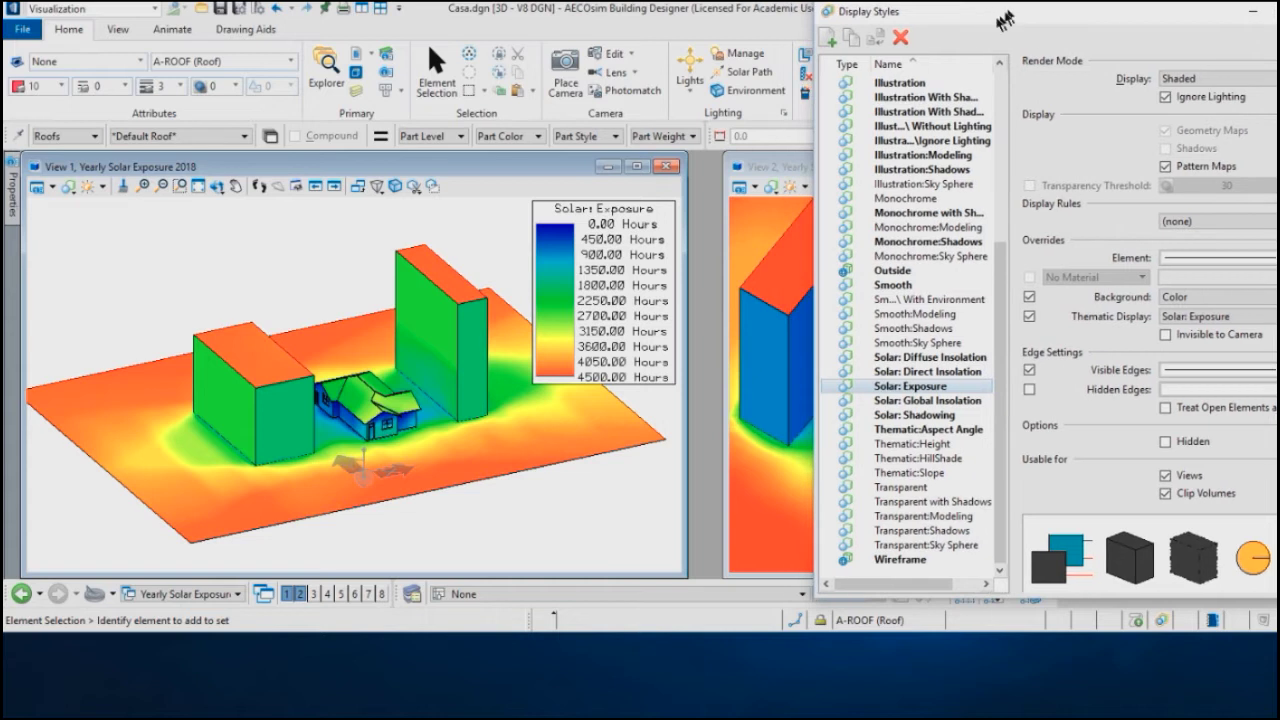
left_click(745, 72)
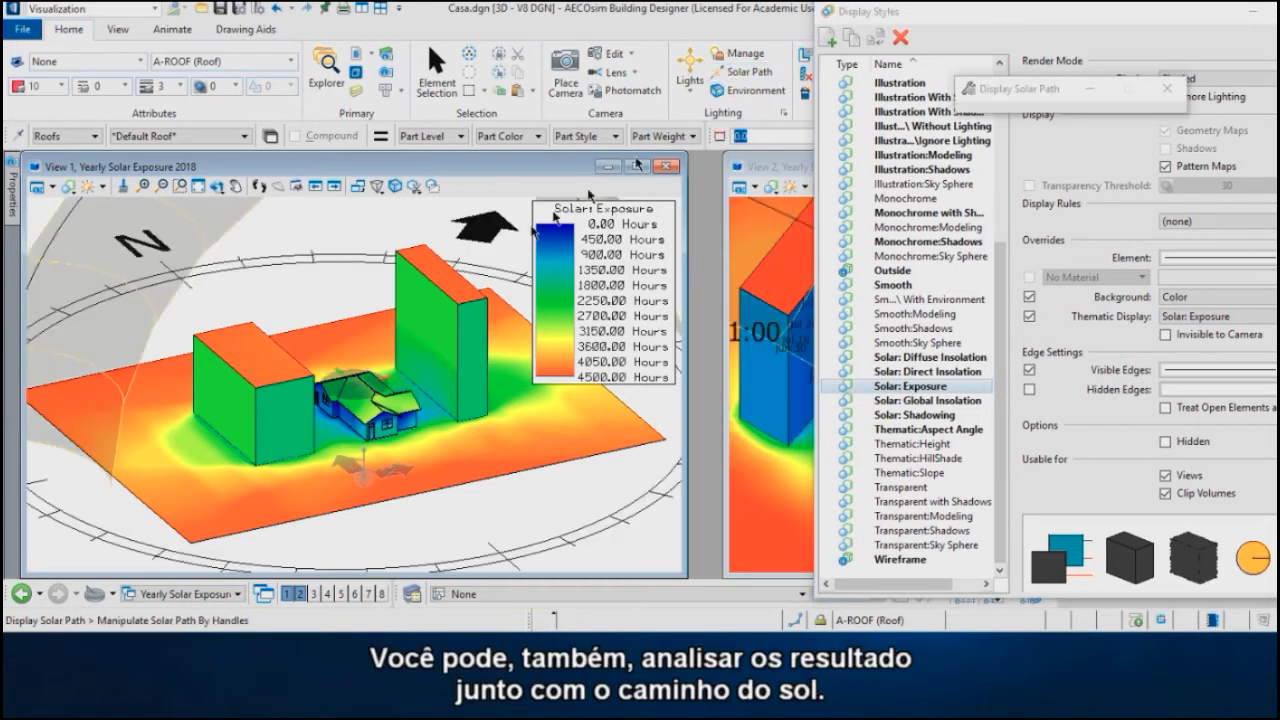
scroll(272, 458, "down", 4)
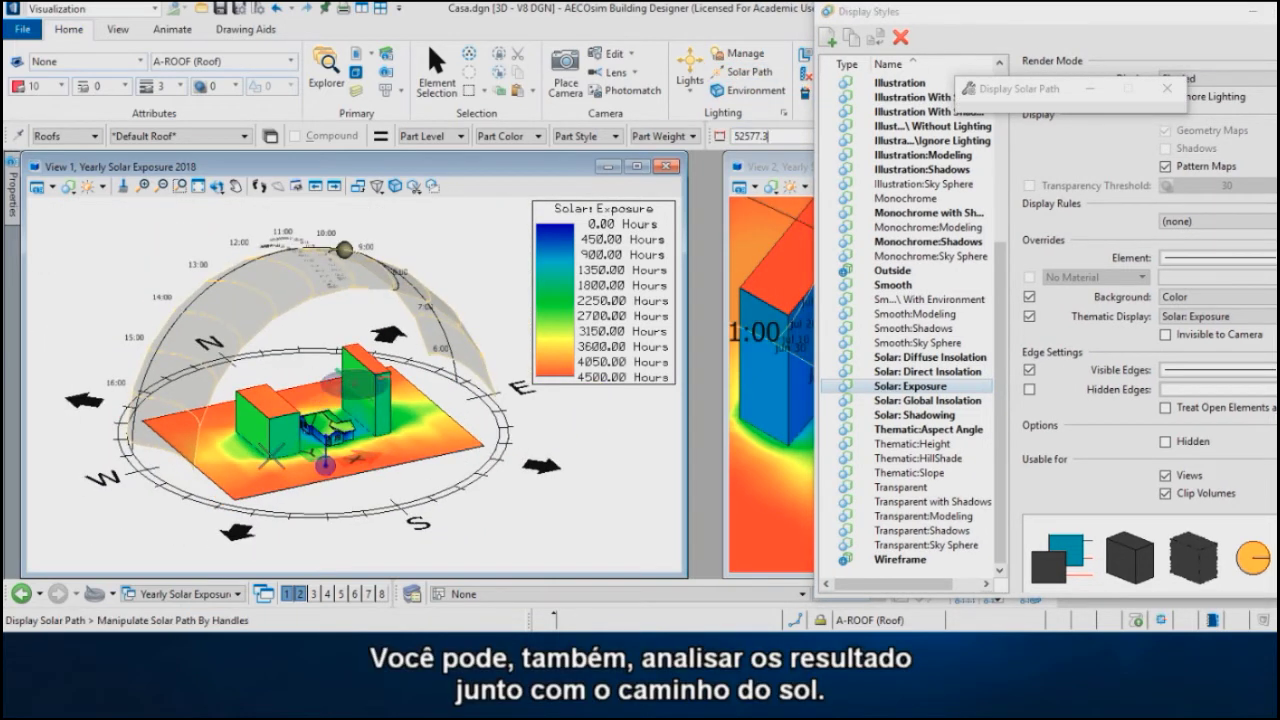
middle_click_drag(242, 432, 486, 425, "shift")
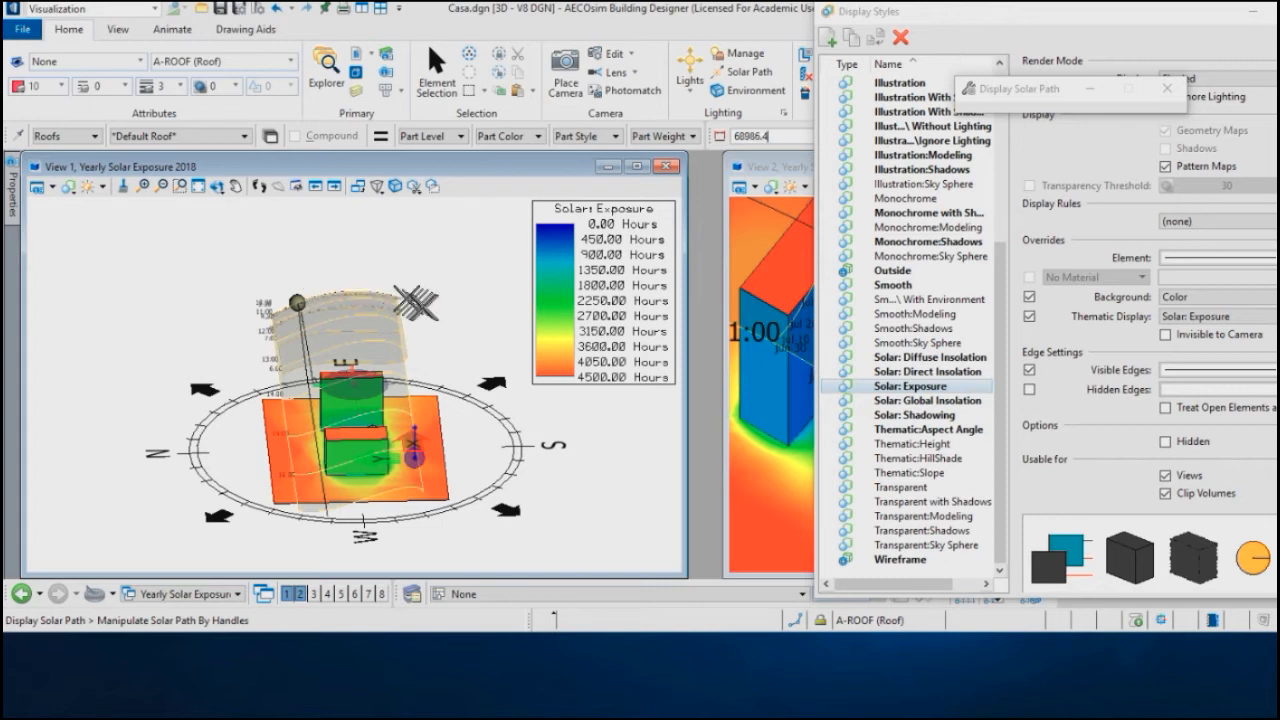
middle_click_drag(415, 305, 230, 402, "shift")
scroll(345, 435, "up", 2)
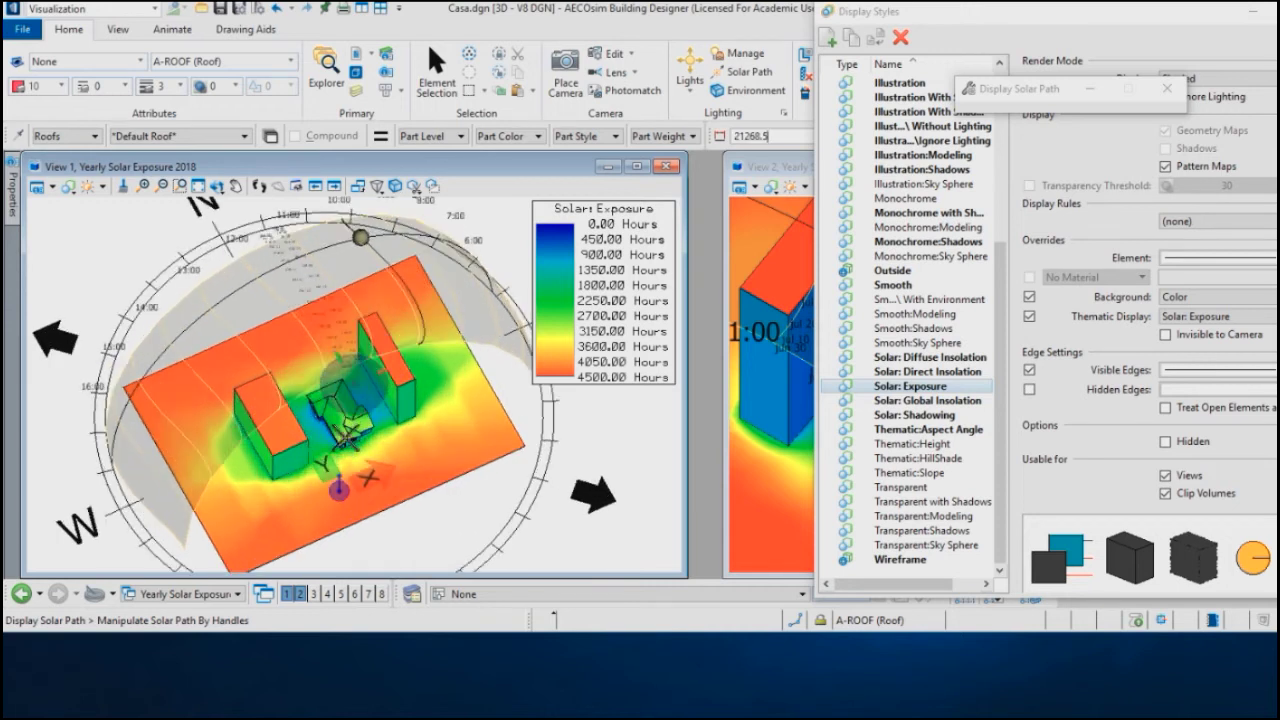
scroll(350, 425, "up", 1)
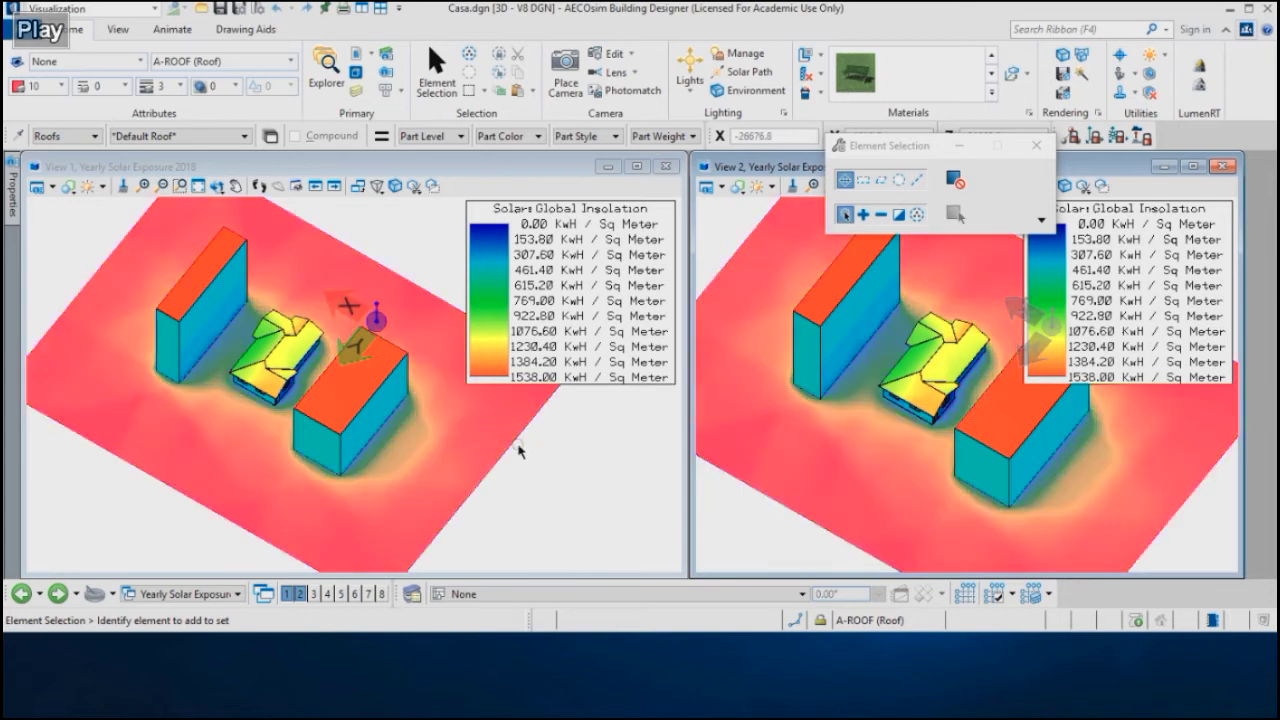
Step: Examine the yearly global insolation on the house roof's slopes in View 1 against its legend
scroll(241, 355, "up", 1)
scroll(241, 360, "up", 3)
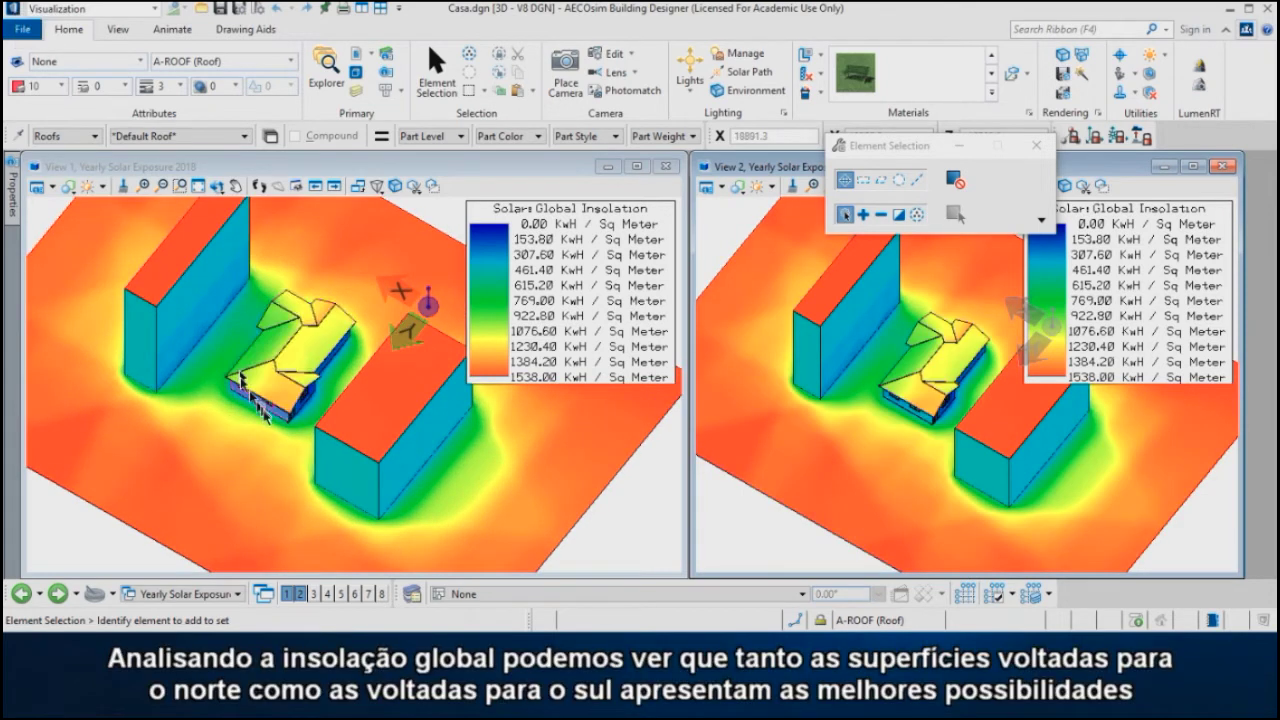
scroll(255, 287, "up", 3)
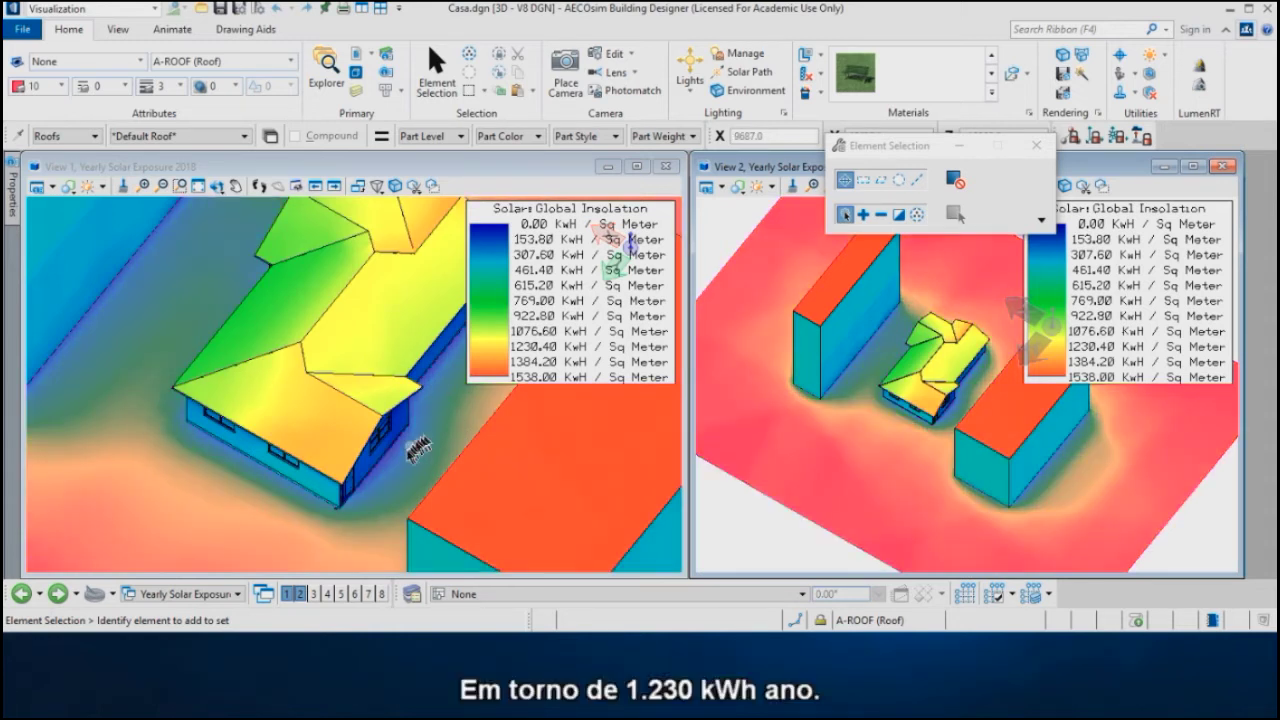
Step: Compare the global insolation on the roof's east and west slopes with the surroundings shaded by the neighbouring buildings
scroll(410, 465, "up", 2)
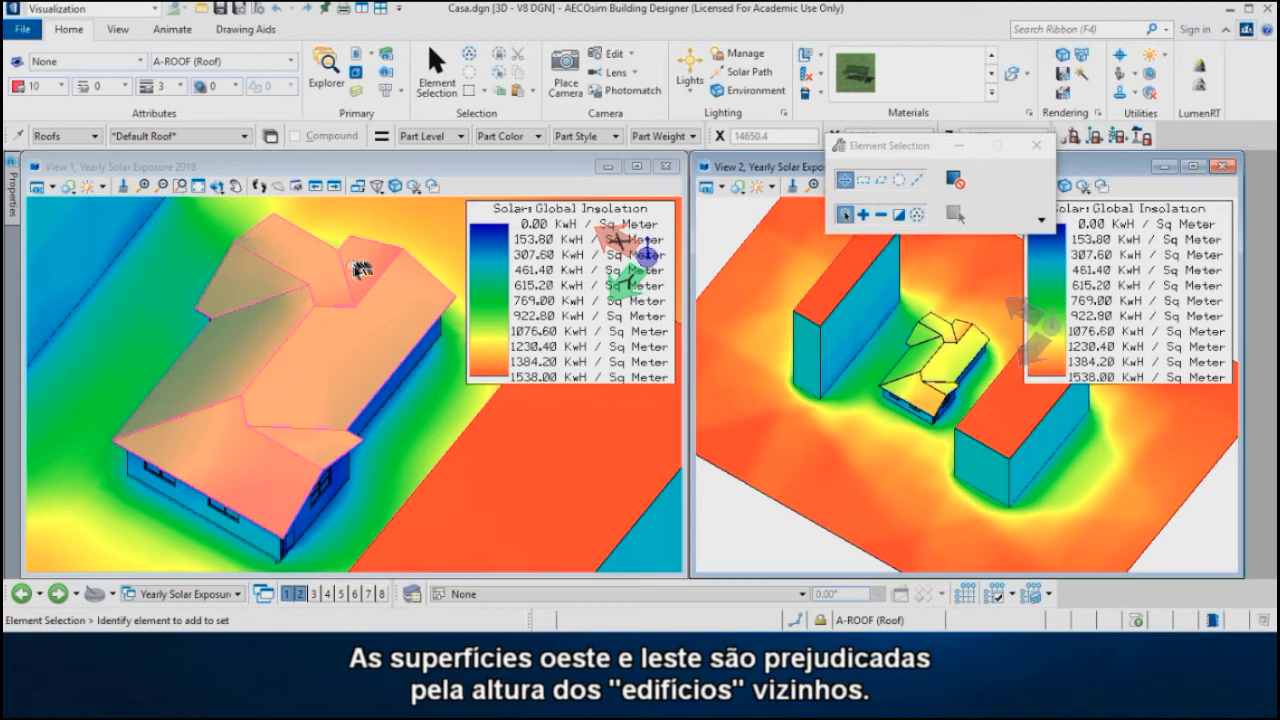
mouse_move(452, 379)
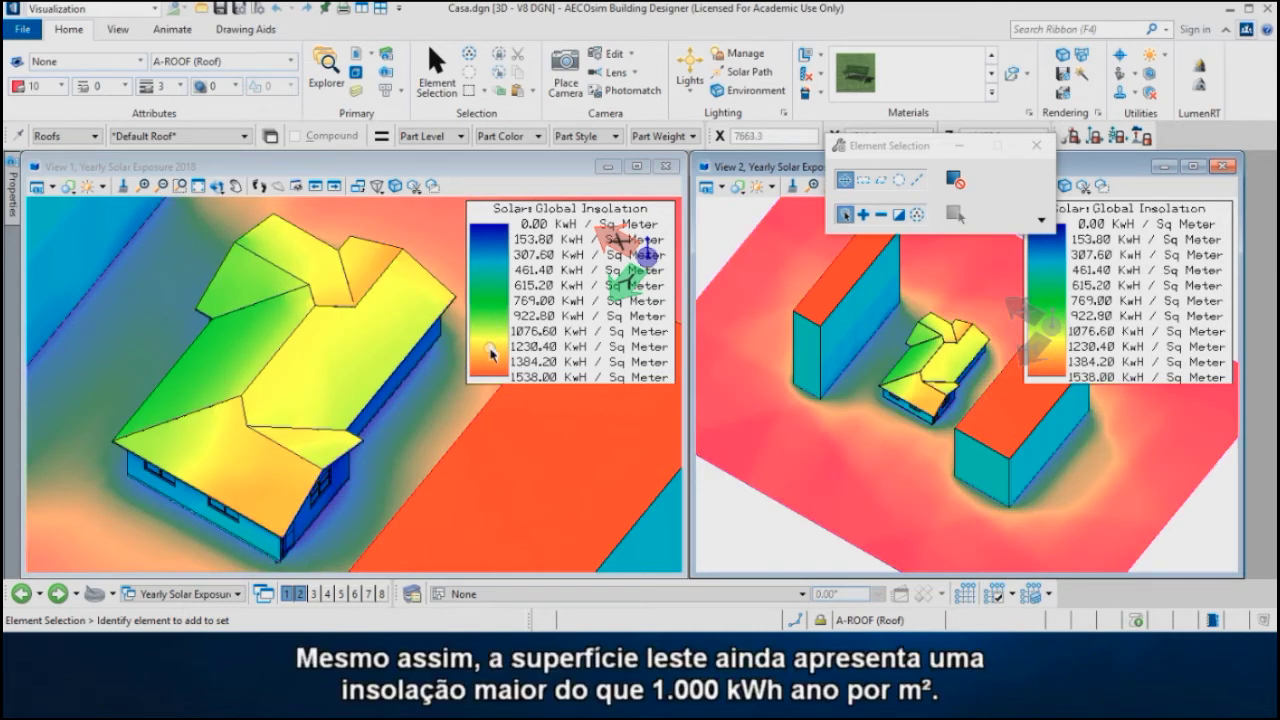
mouse_move(492, 328)
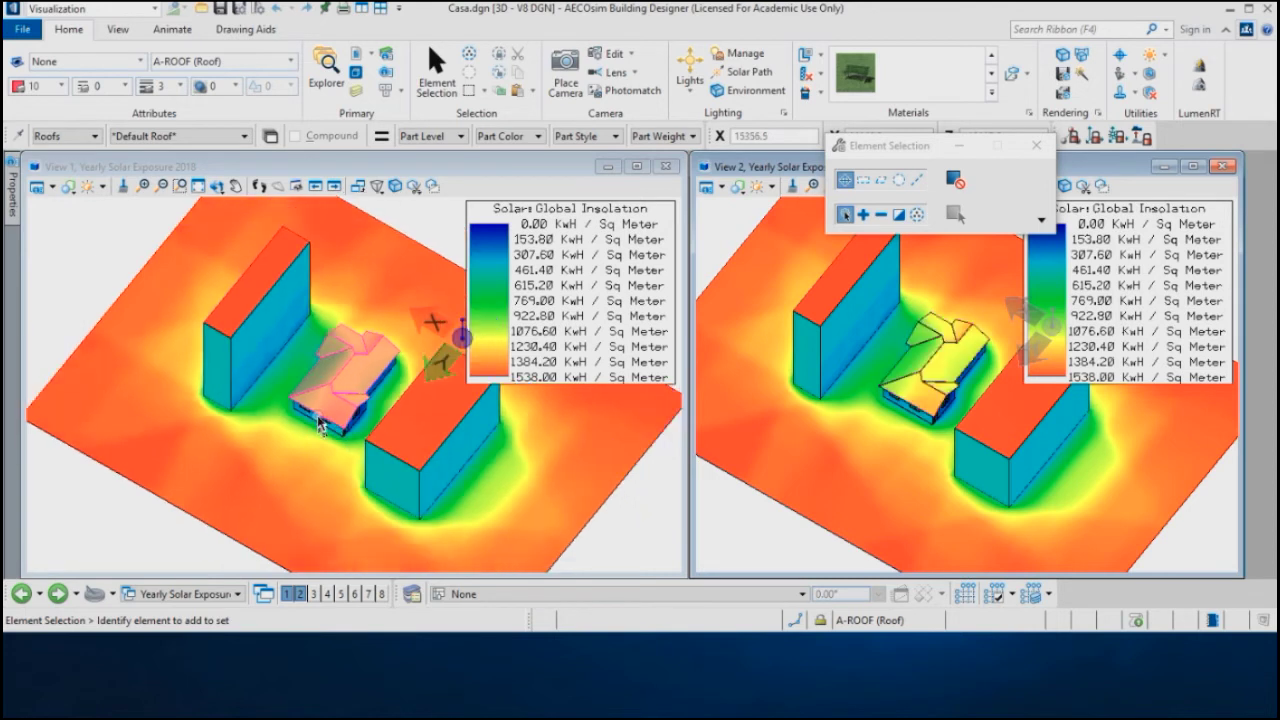
mouse_move(316, 423)
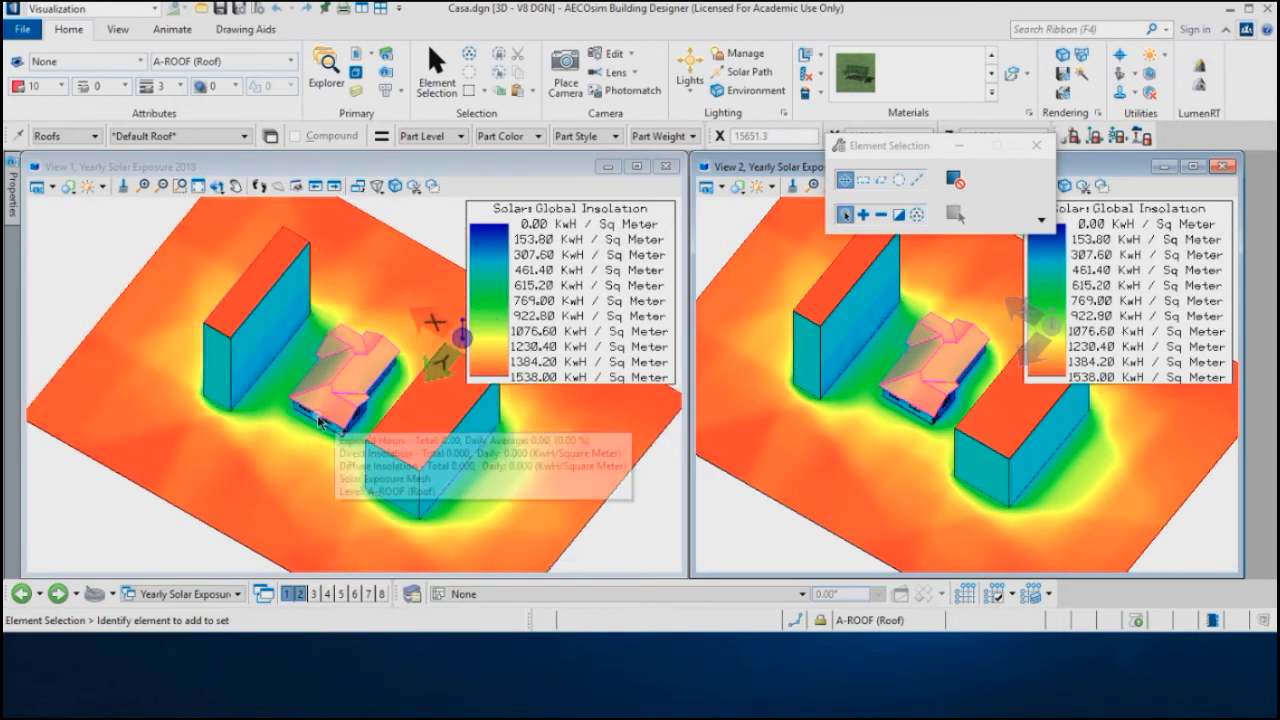
Step: Switch to the Design Model and inspect the solar panels placed on the front roof slope
left_click(158, 594)
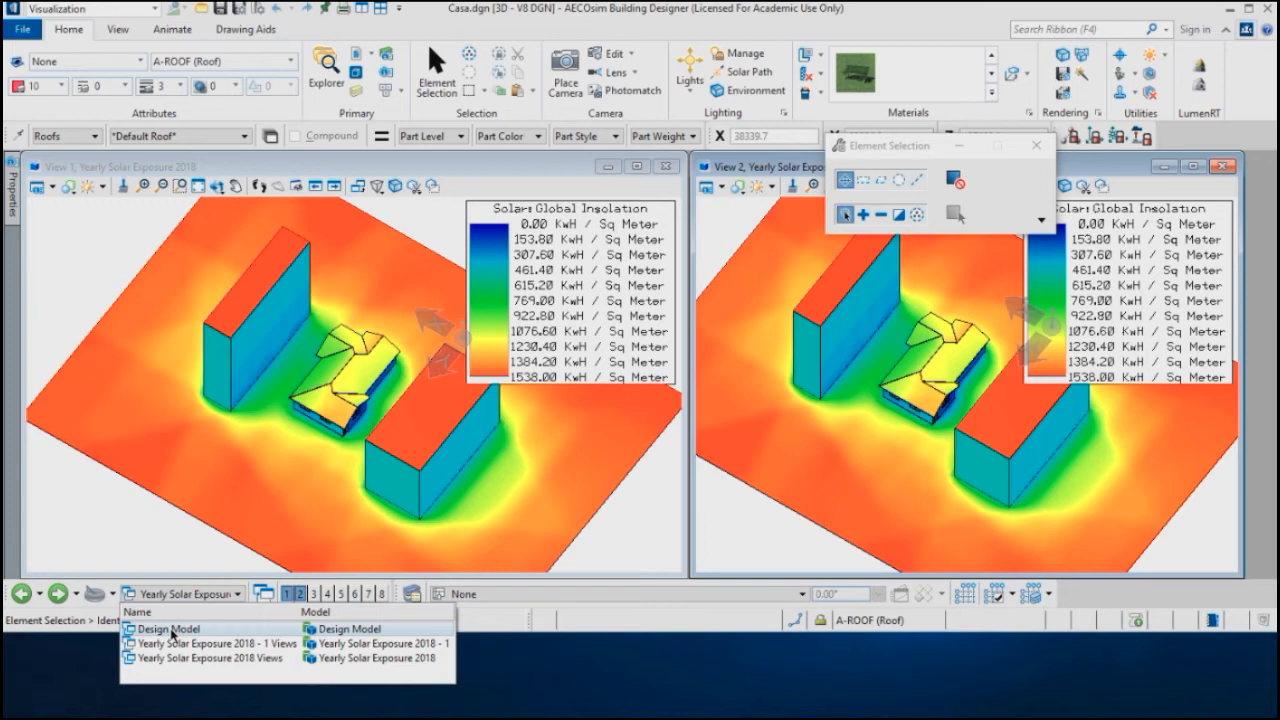
left_click(170, 629)
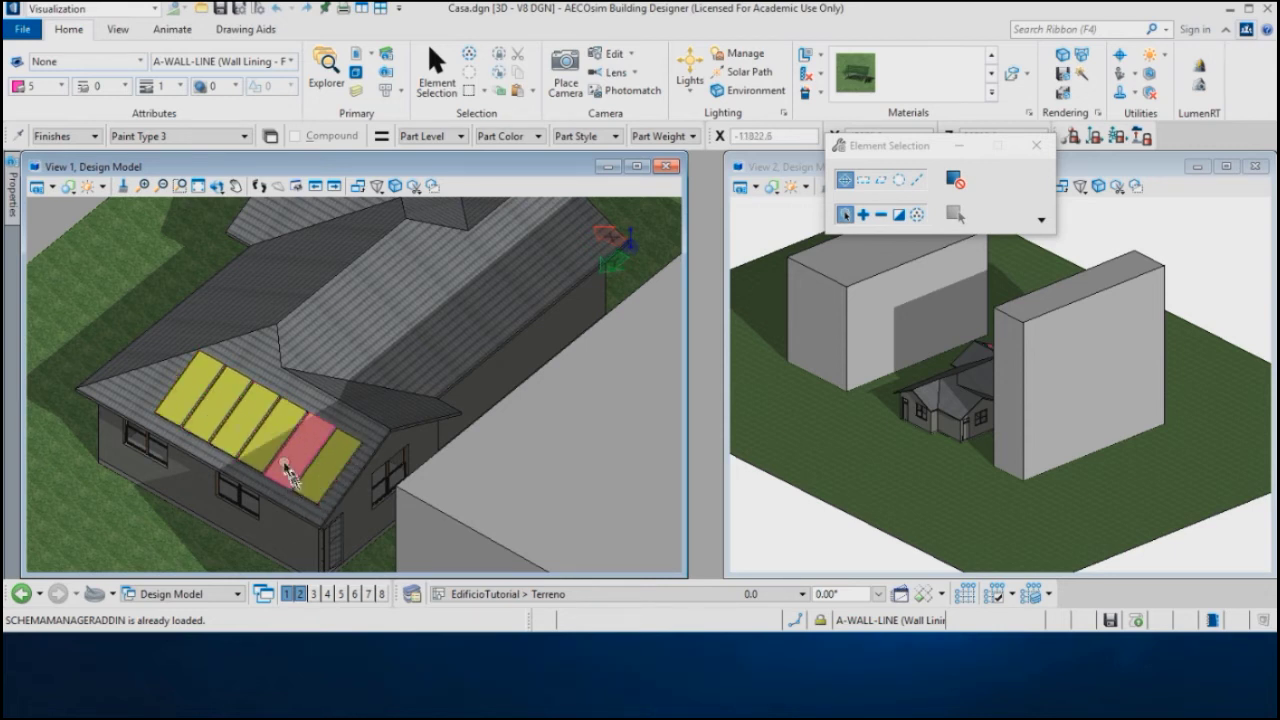
mouse_move(250, 435)
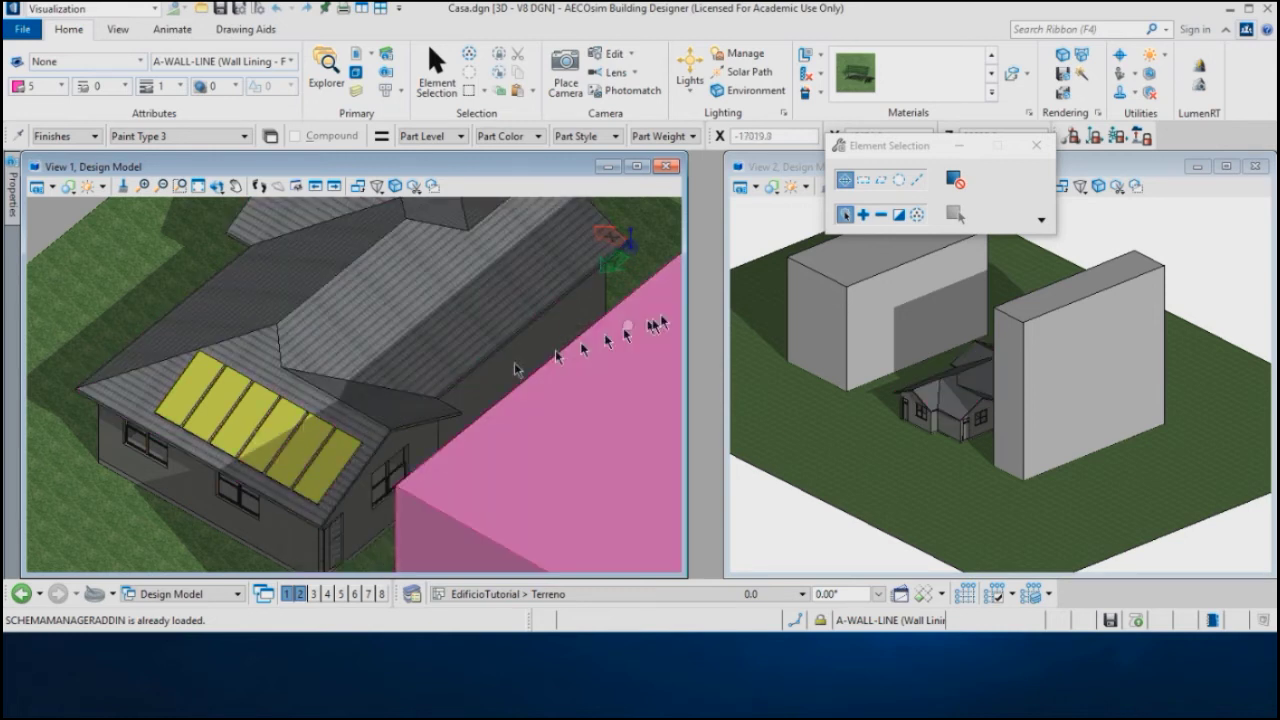
Step: Start a solar exposure calculation for View 1 with a 10-minute increment and a 0.5 m grid size
left_click(1152, 58)
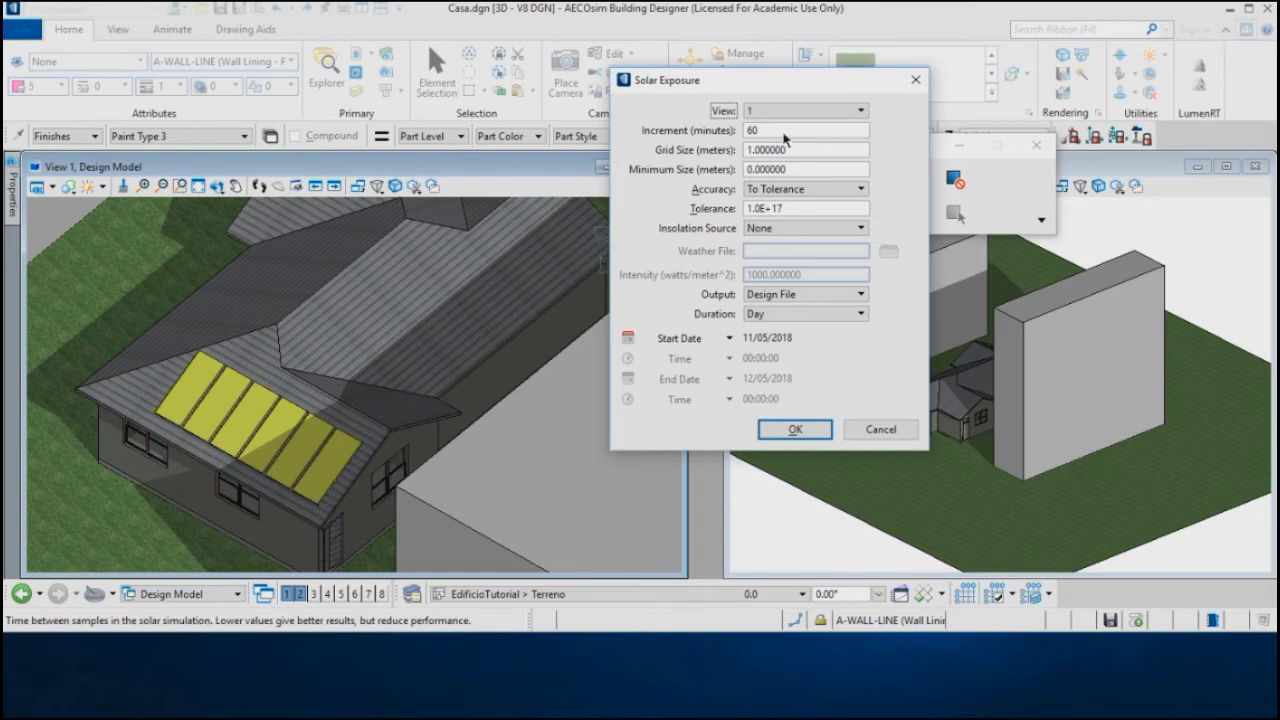
left_click_drag(766, 86, 709, 82)
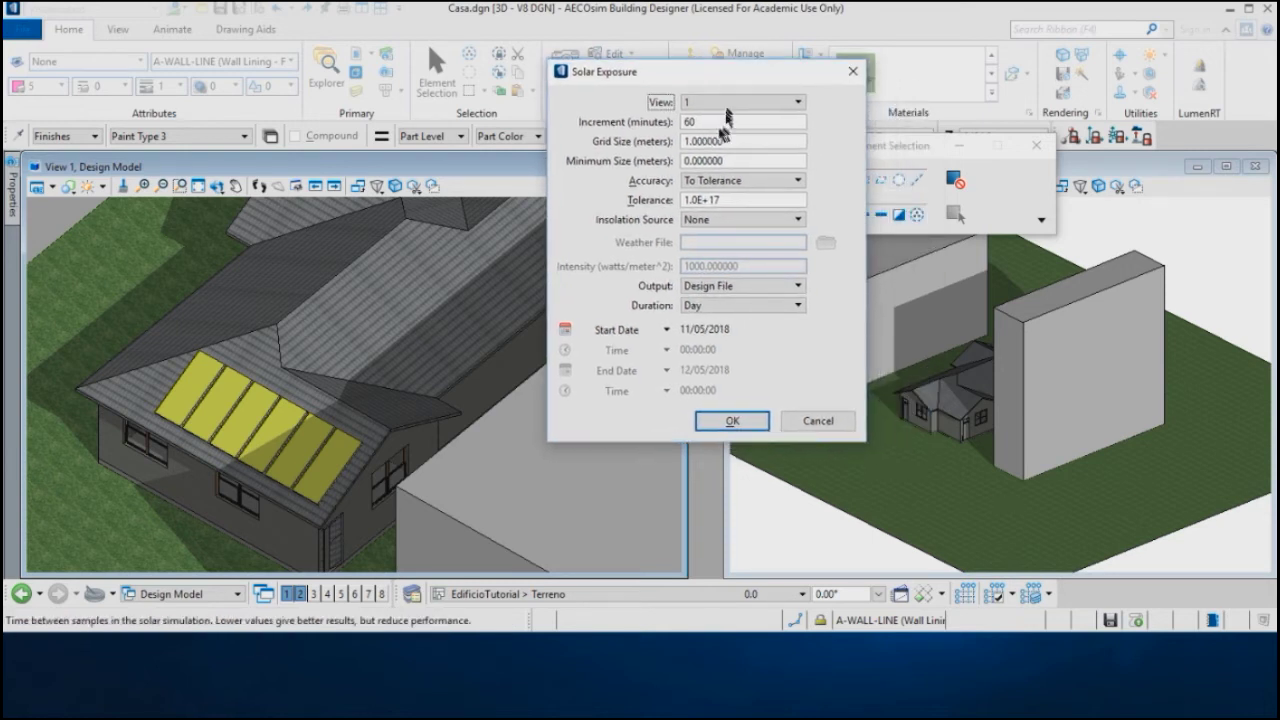
double_click(687, 122)
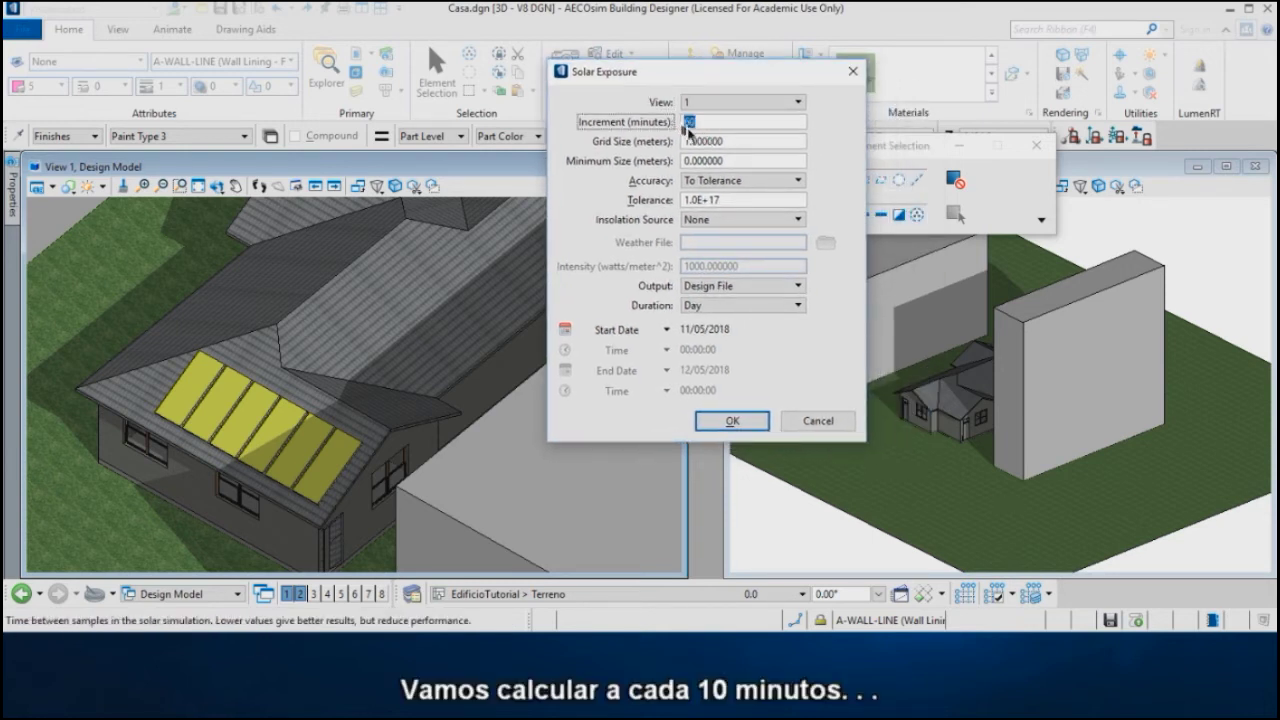
type("10")
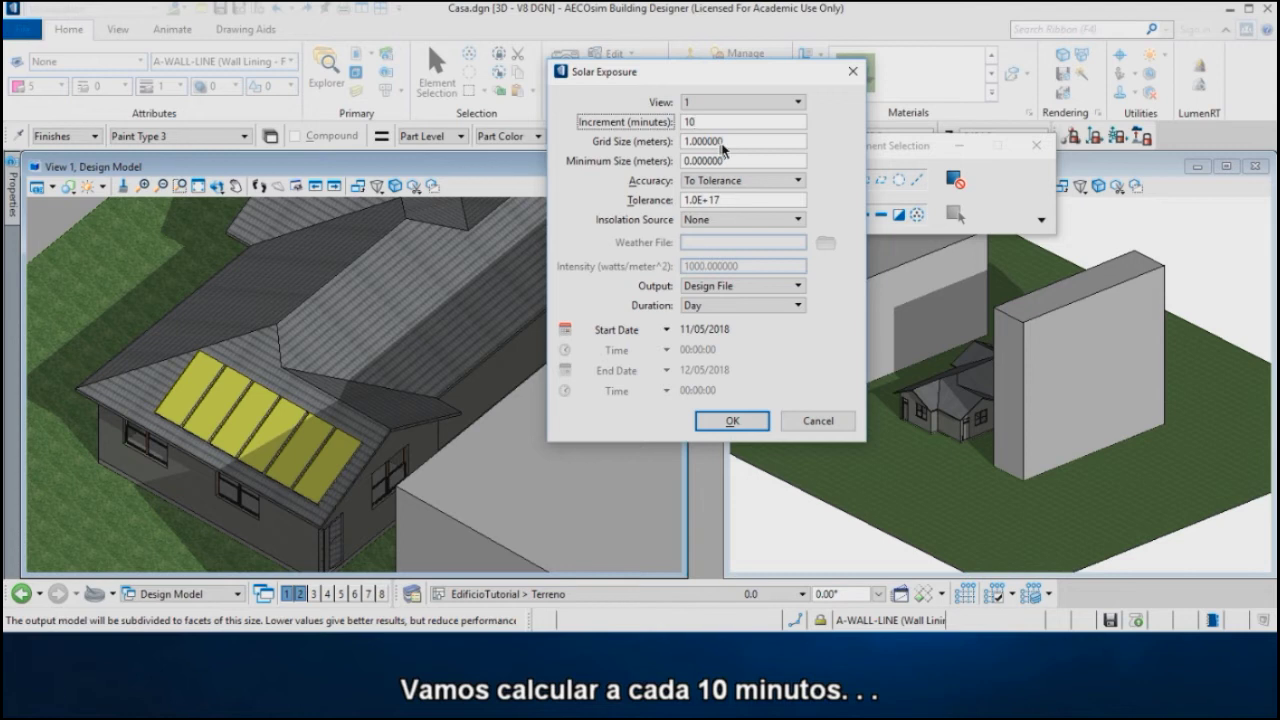
left_click(727, 142)
double_click(727, 142)
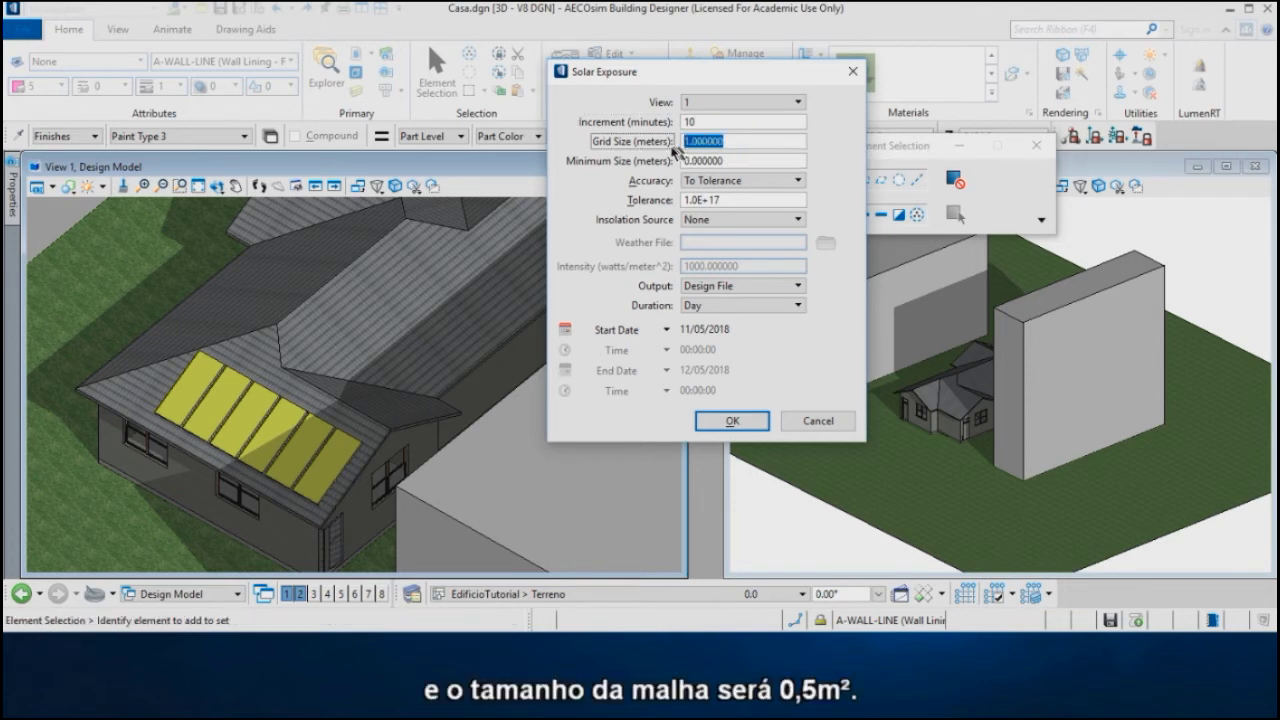
type("0.5")
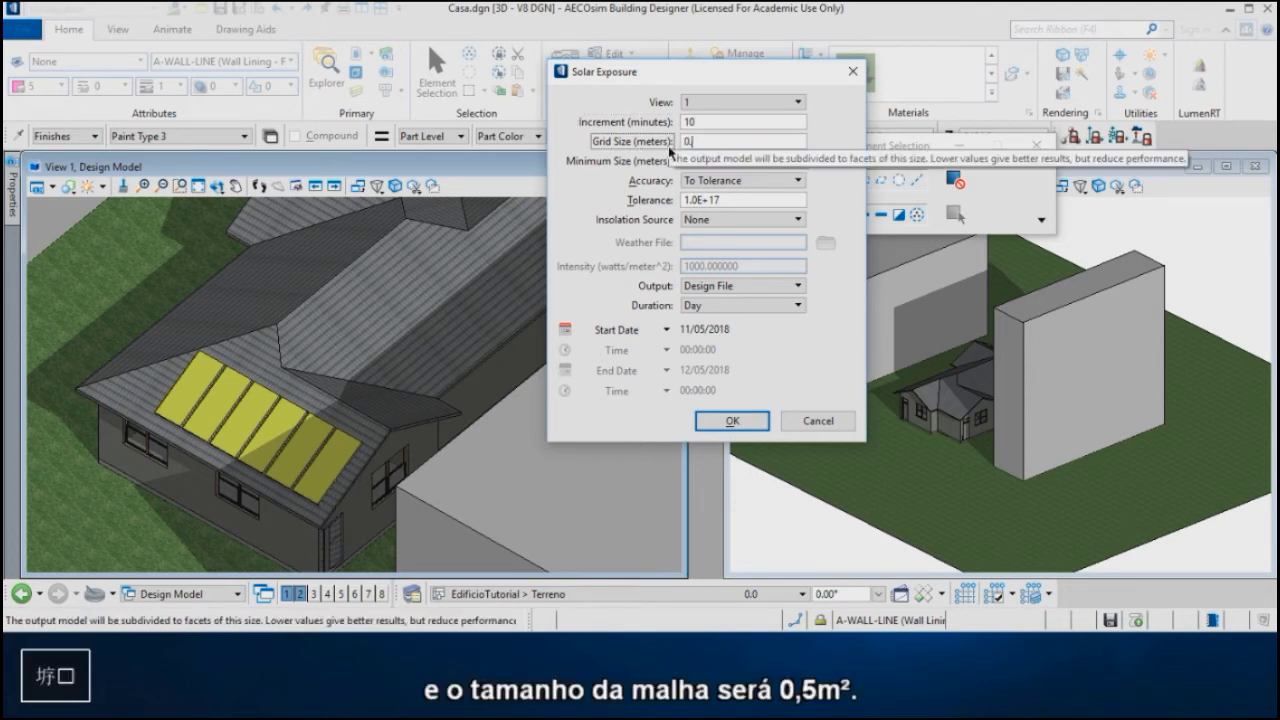
left_click(733, 161)
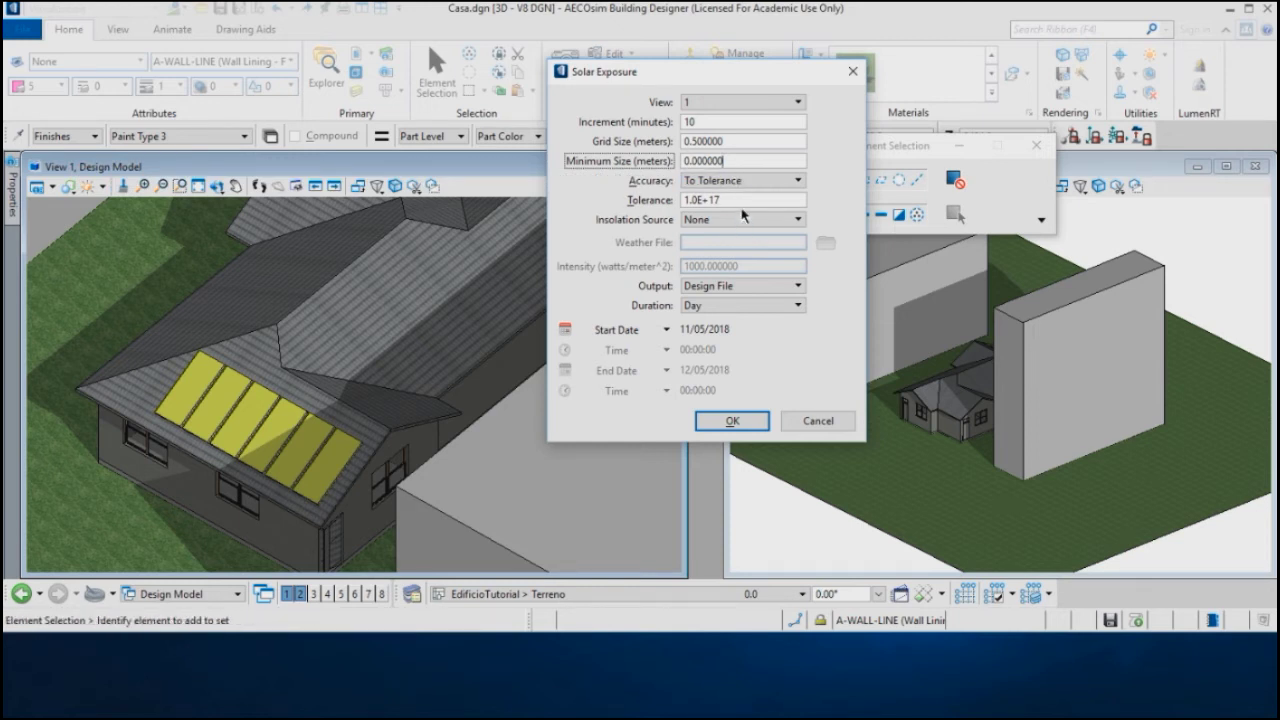
Step: Set the insolation source to Weather File and load BRA_PE_Recife.819580_INMET.epw from Downloads
left_click(735, 219)
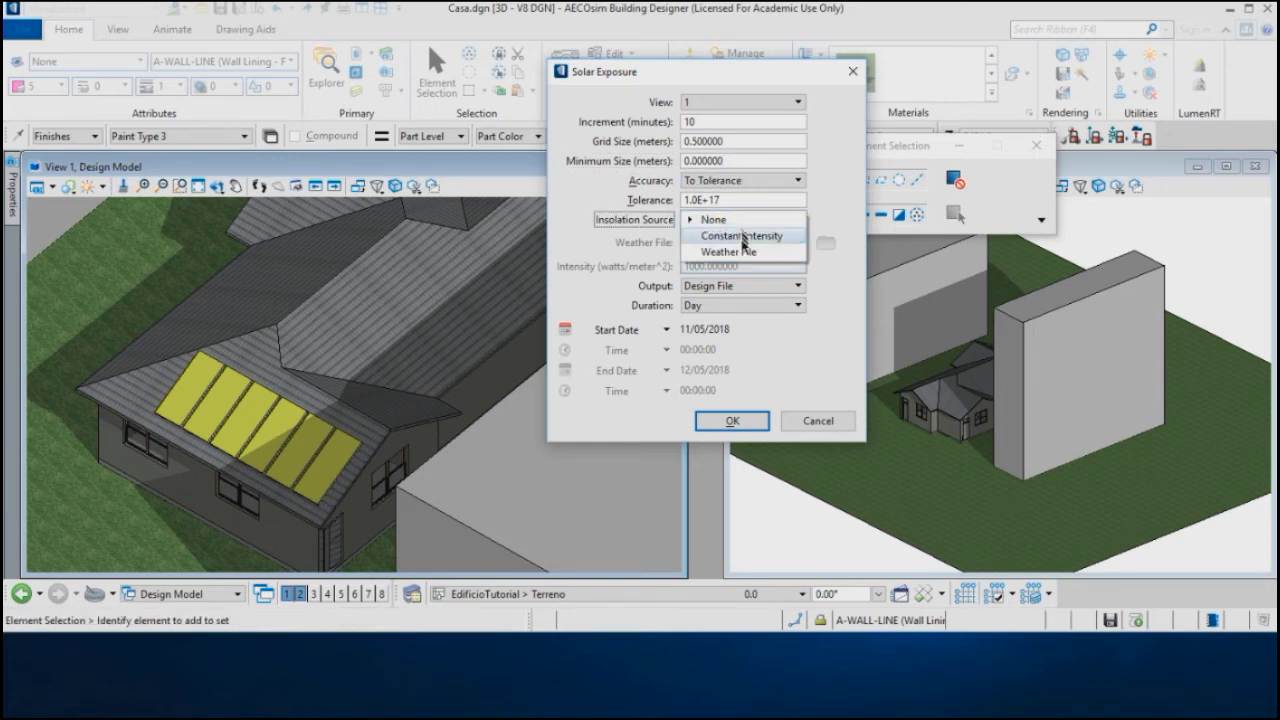
left_click(740, 252)
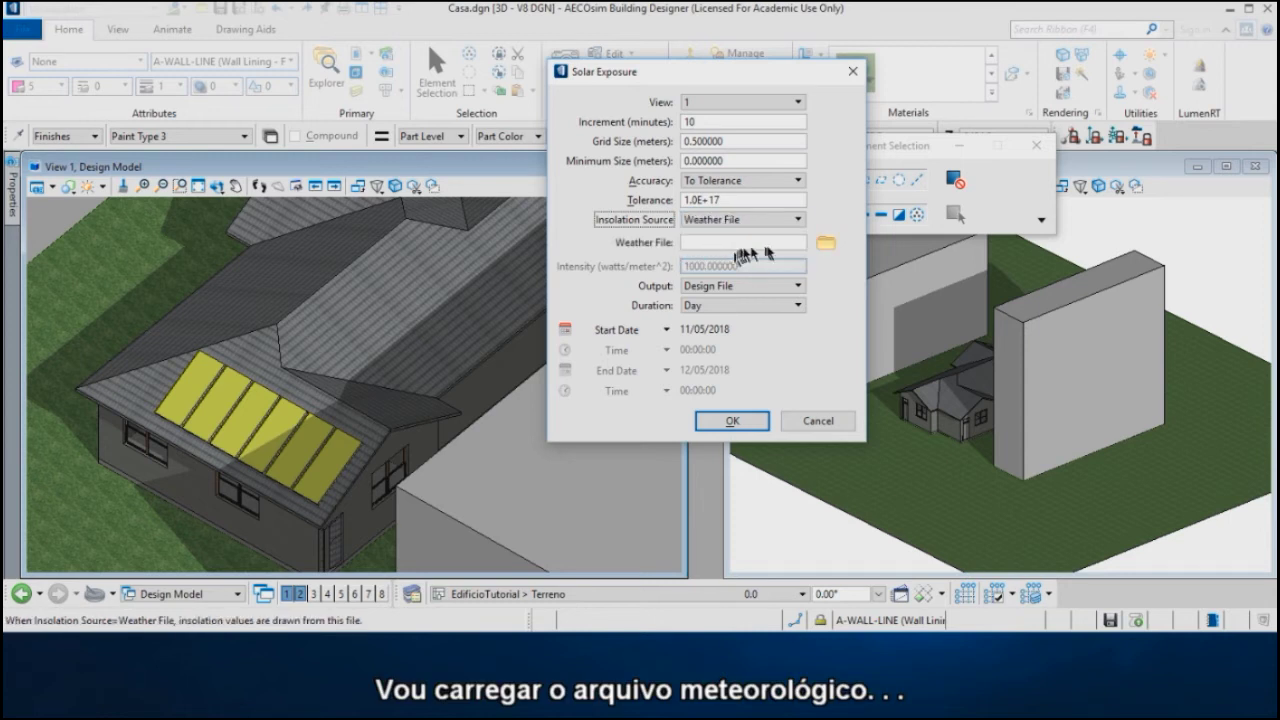
left_click(825, 243)
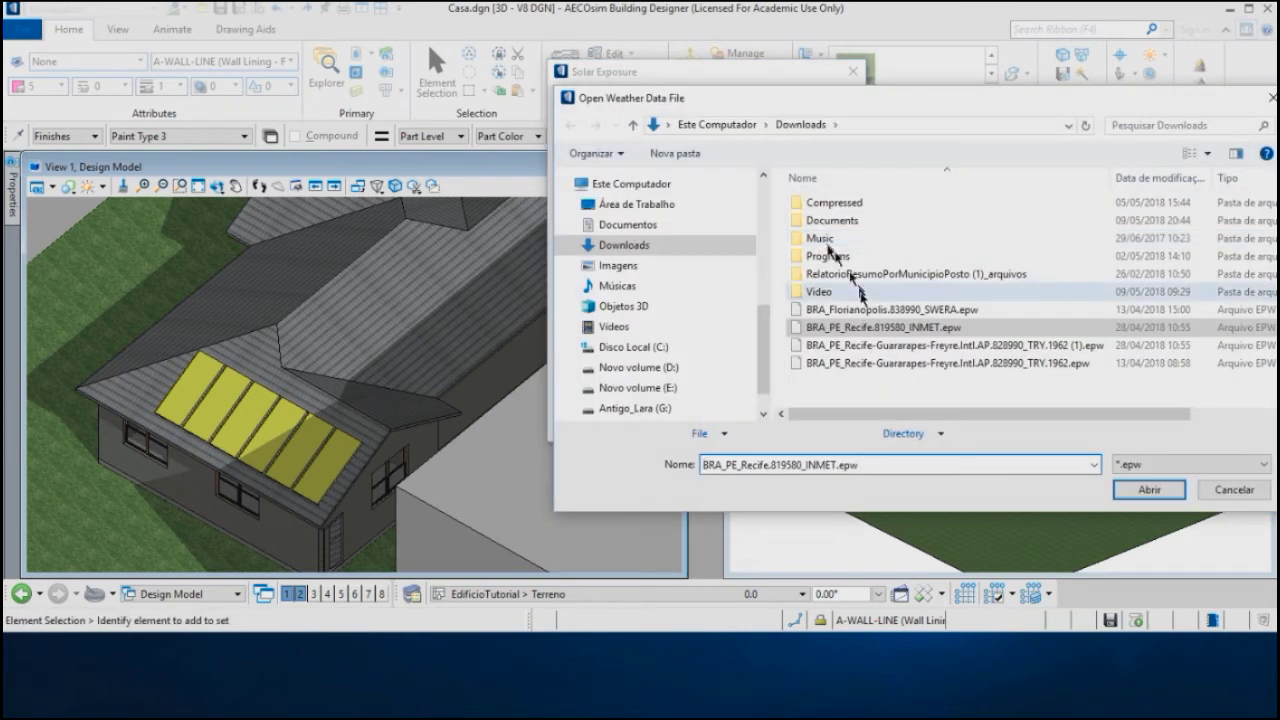
double_click(860, 327)
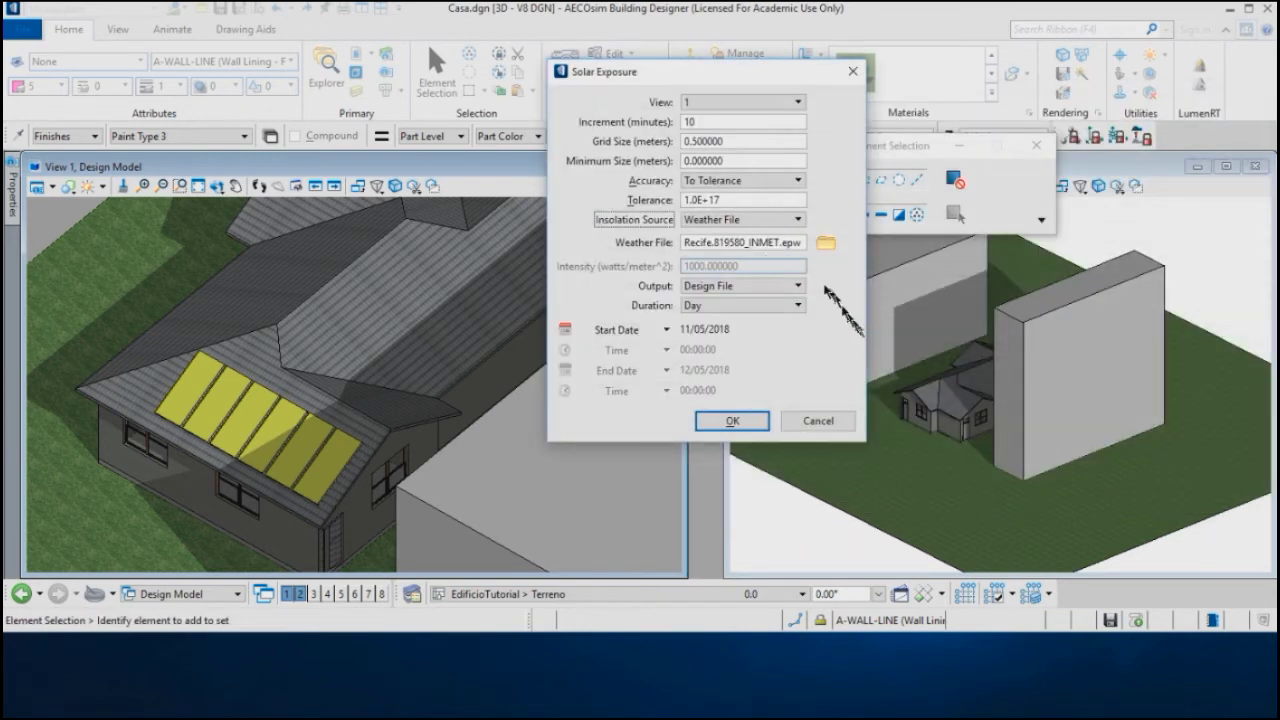
Step: Set the output to Model and the duration to Year, and run the solar exposure calculation
left_click(769, 287)
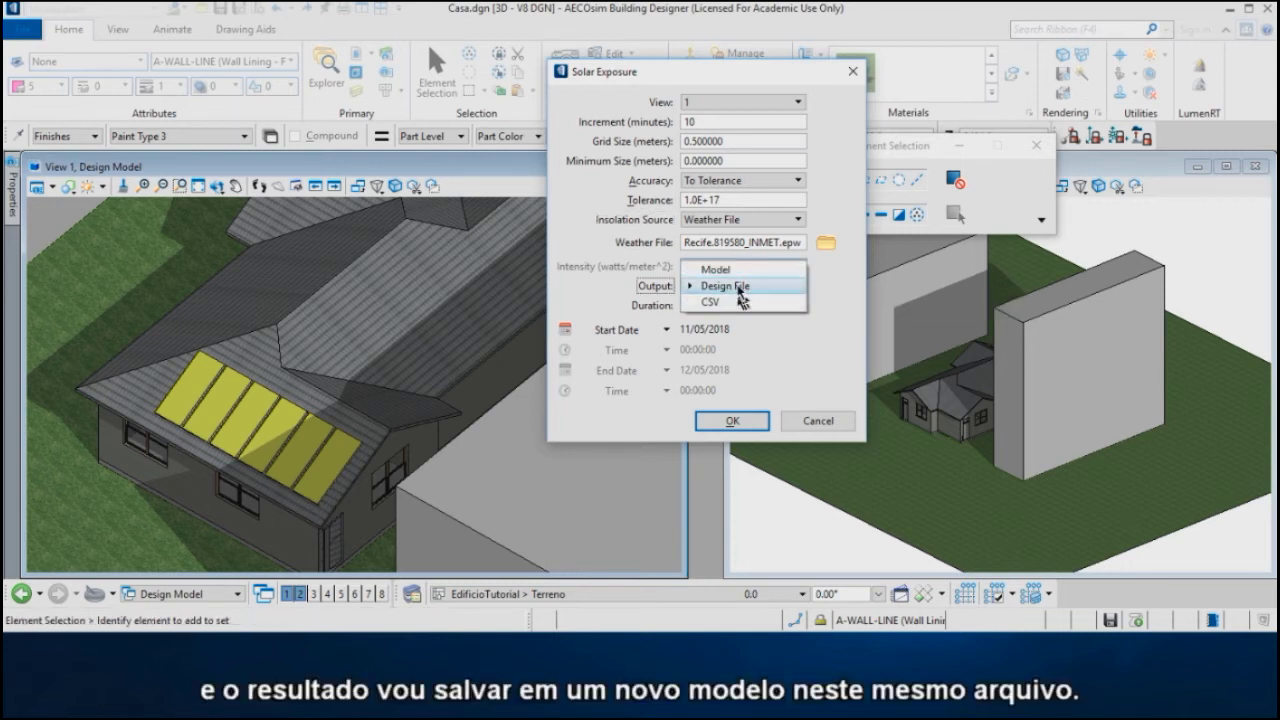
left_click(730, 270)
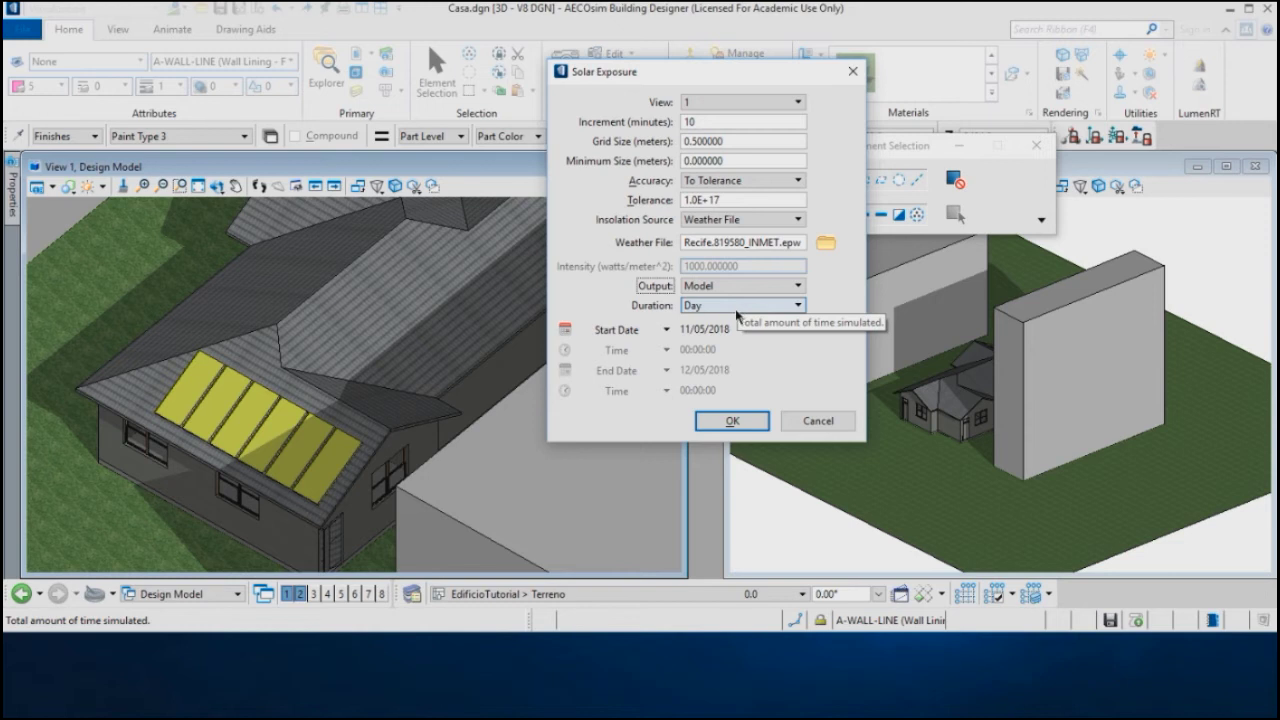
left_click(735, 308)
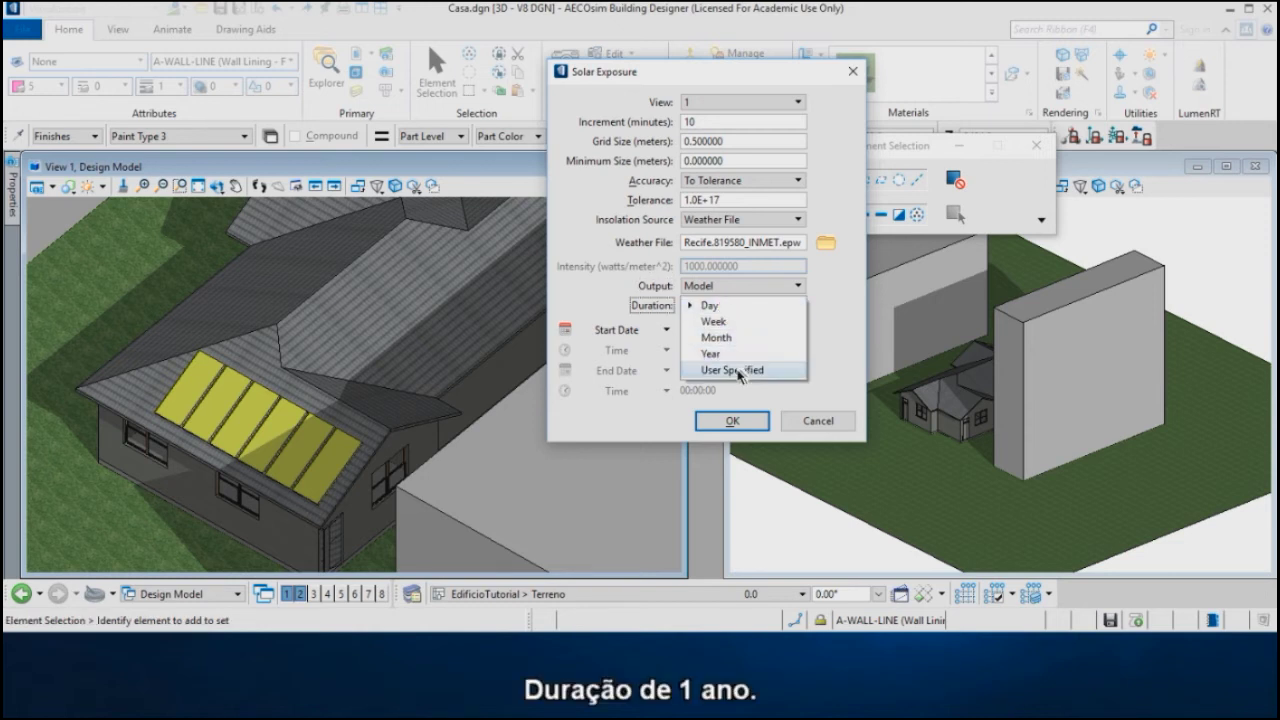
left_click(712, 354)
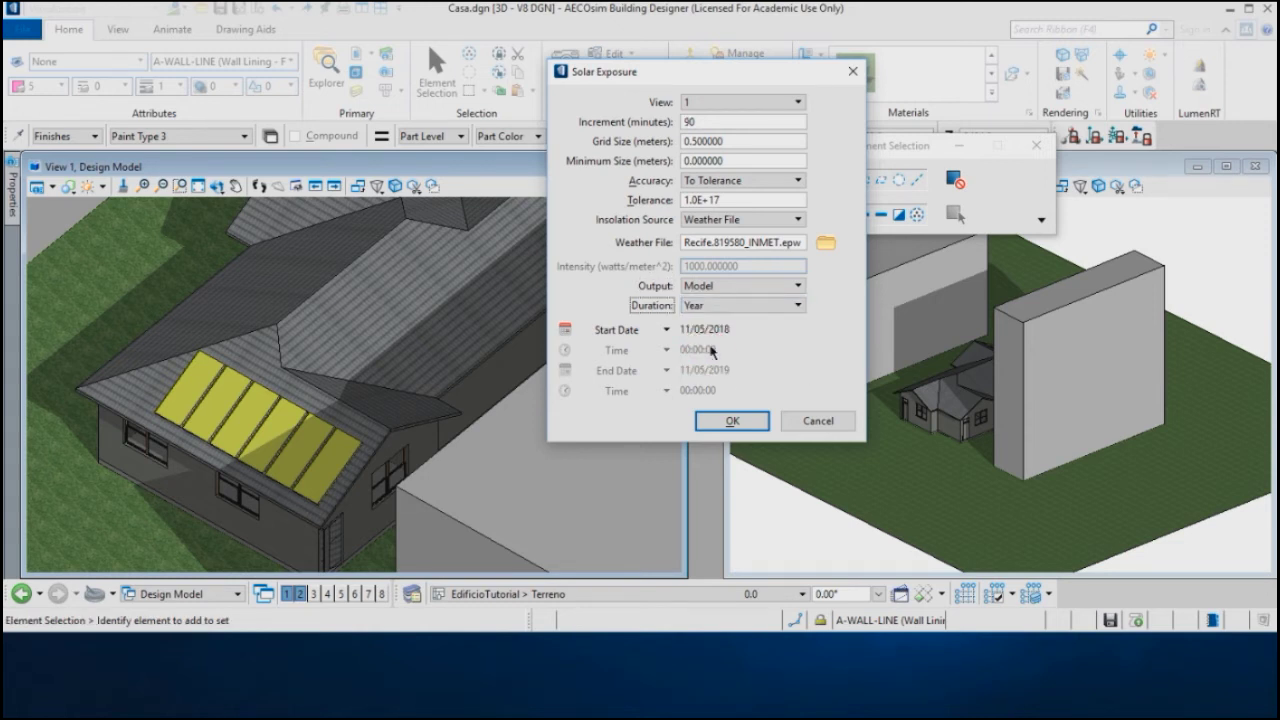
left_click(732, 421)
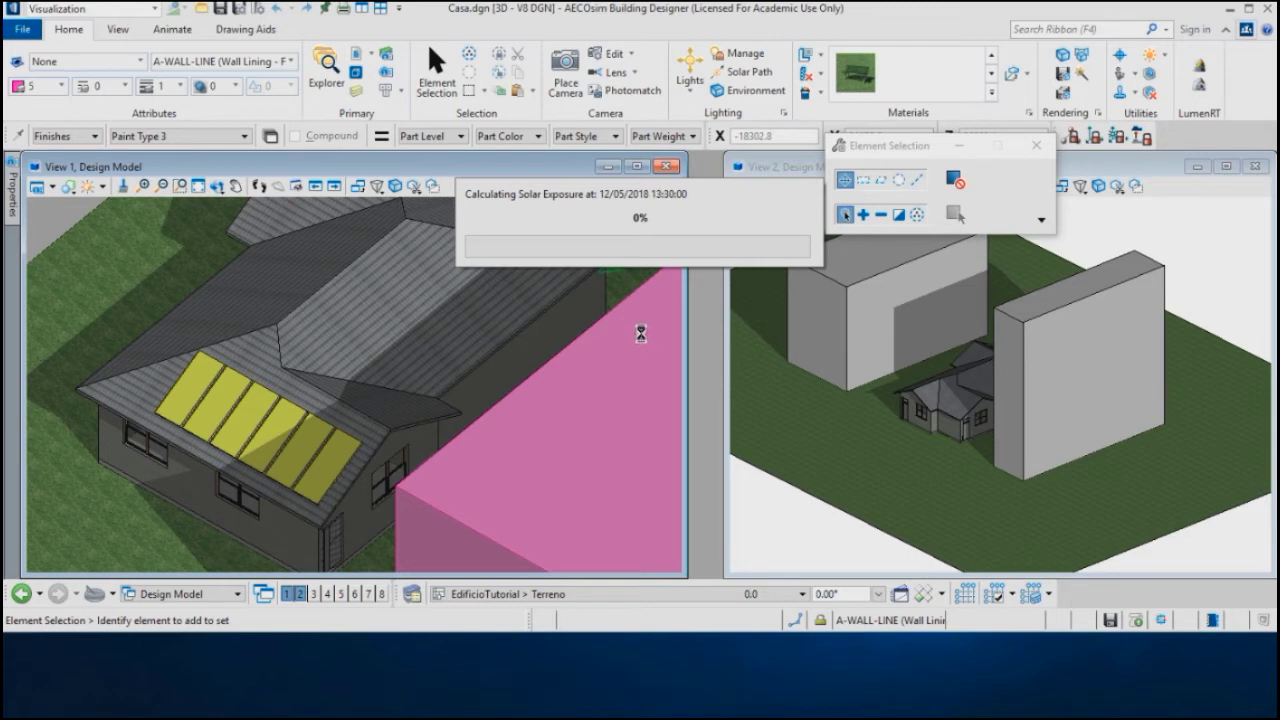
Step: Abort the running calculation and open the existing Yearly Solar Exposure 2018 - 1 Views
key("Escape")
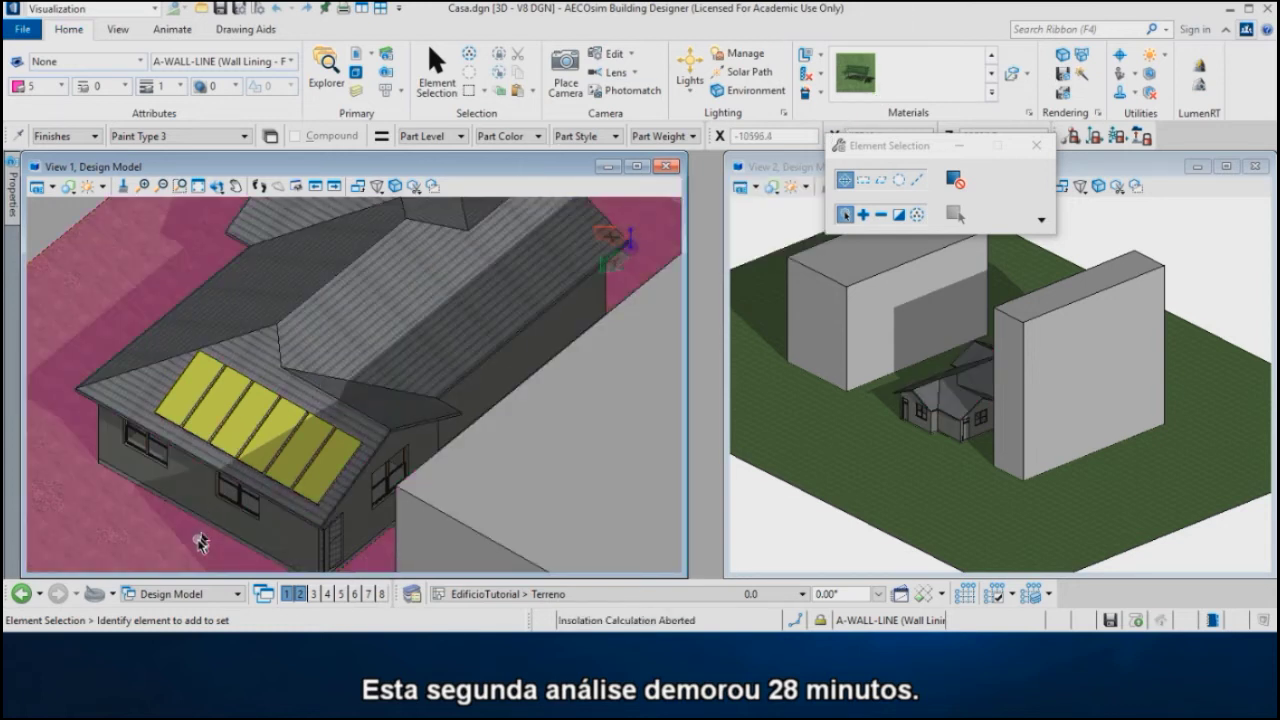
left_click(193, 595)
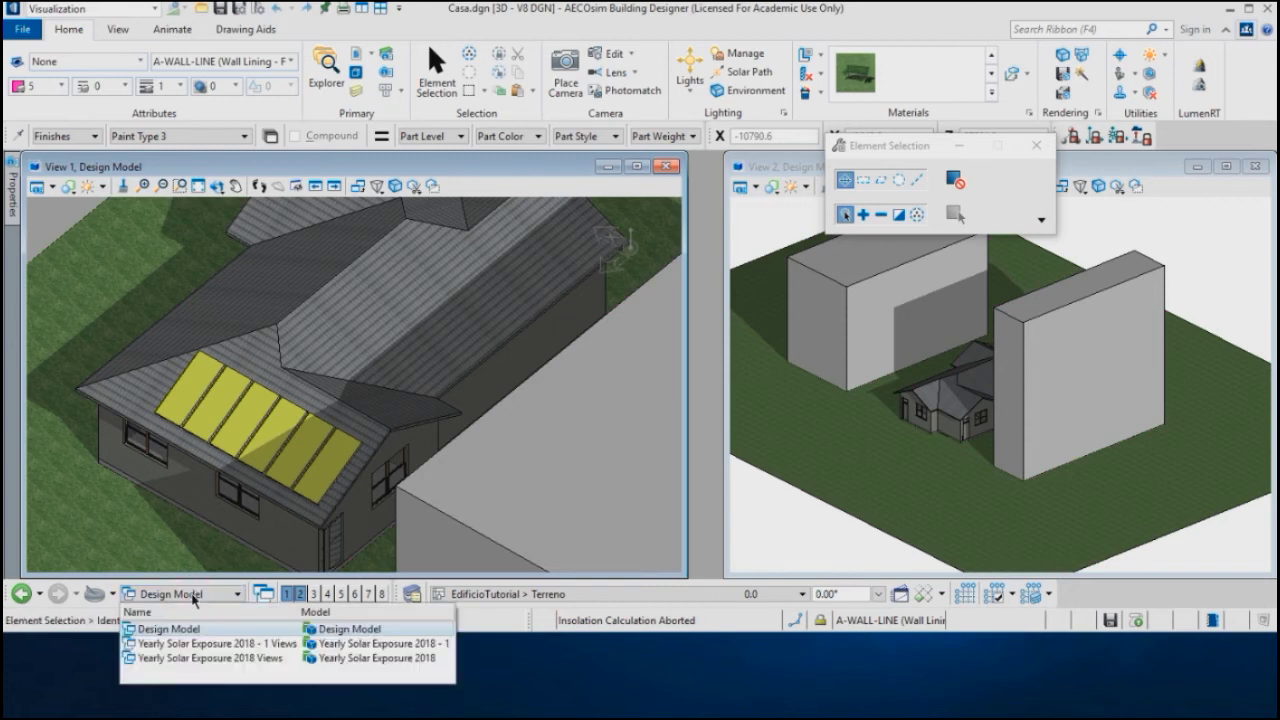
left_click(207, 645)
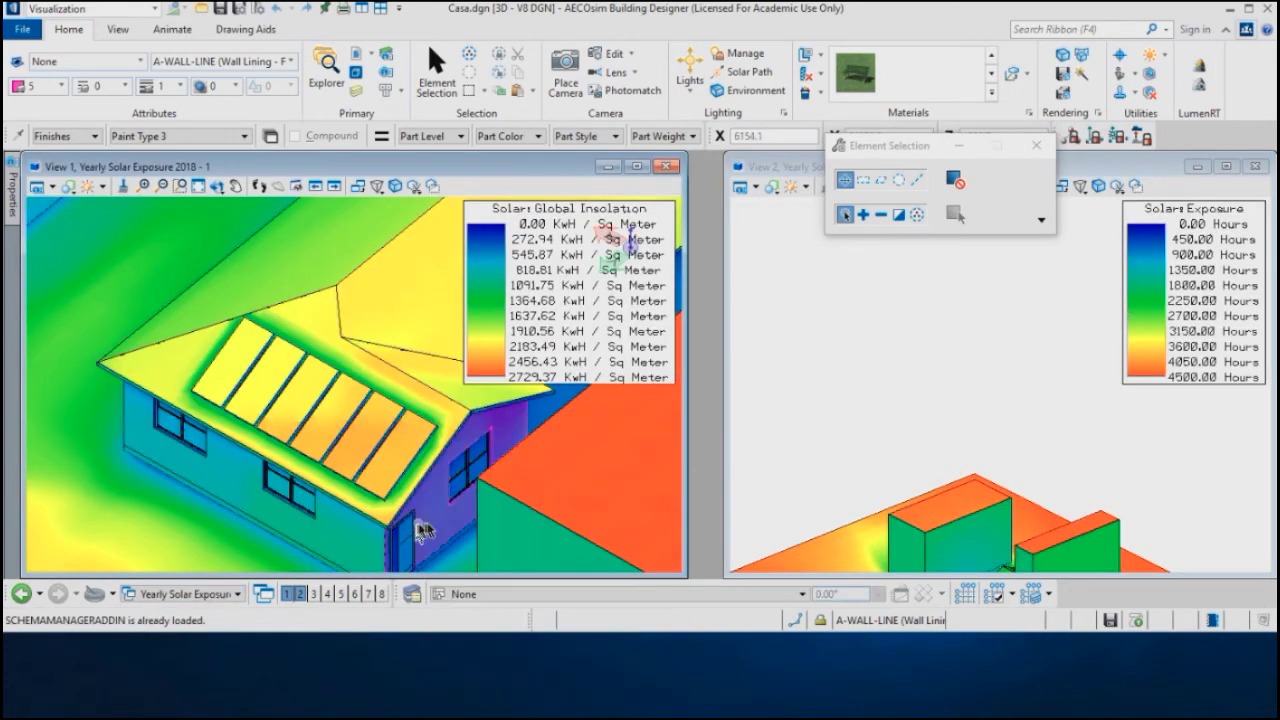
Step: Examine the global insolation around the house and read the exposure and insolation data at a point on the outermost solar panel nearest the building
scroll(250, 370, "down", 4)
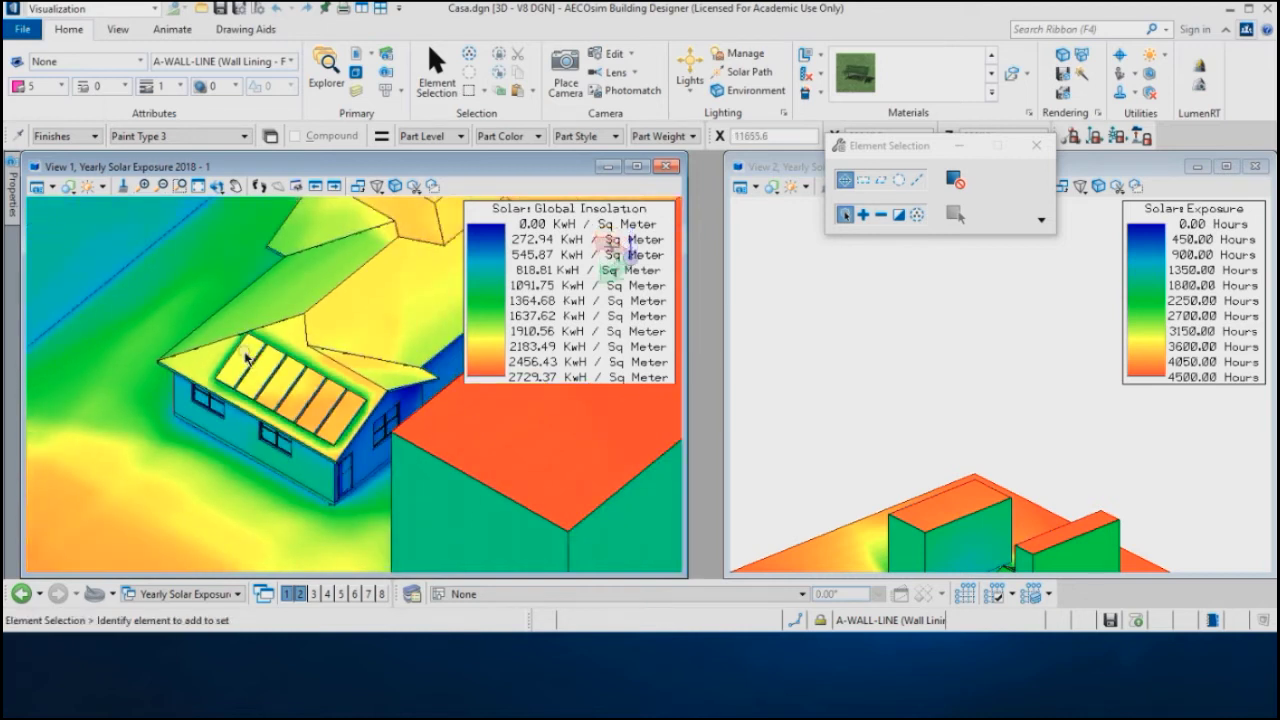
scroll(250, 375, "down", 3)
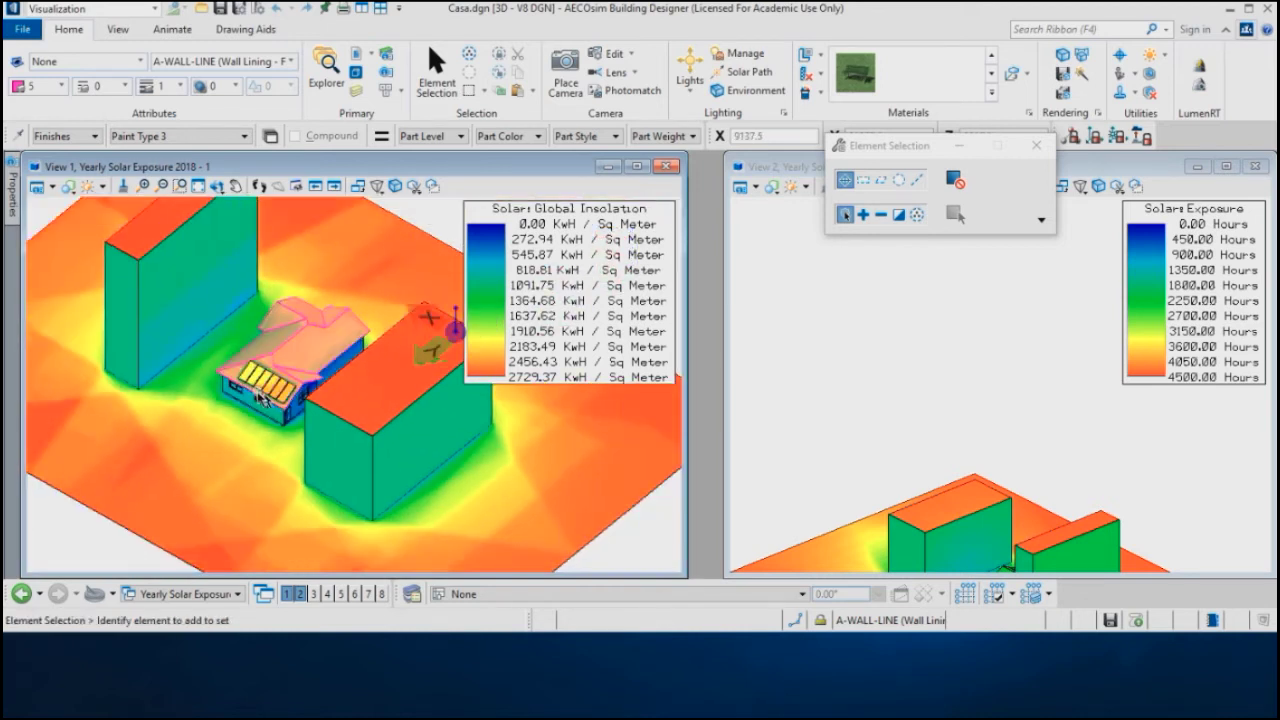
scroll(185, 405, "up", 4)
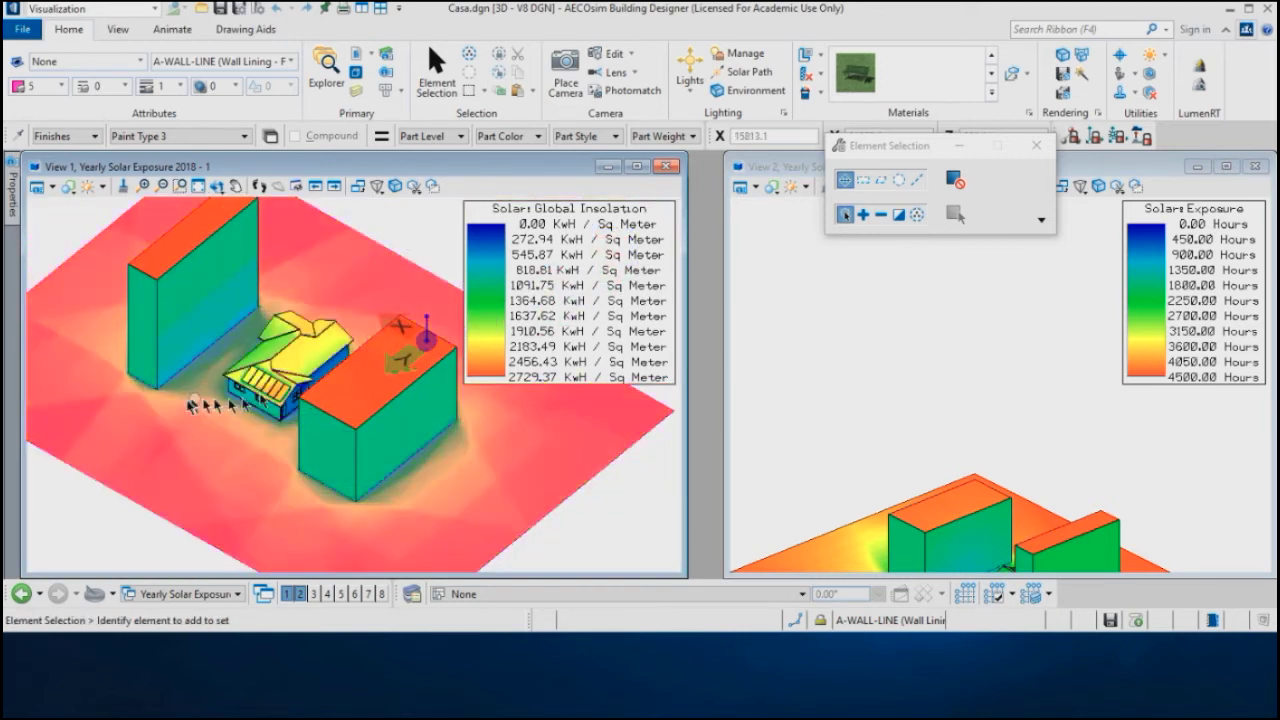
scroll(330, 400, "up", 5)
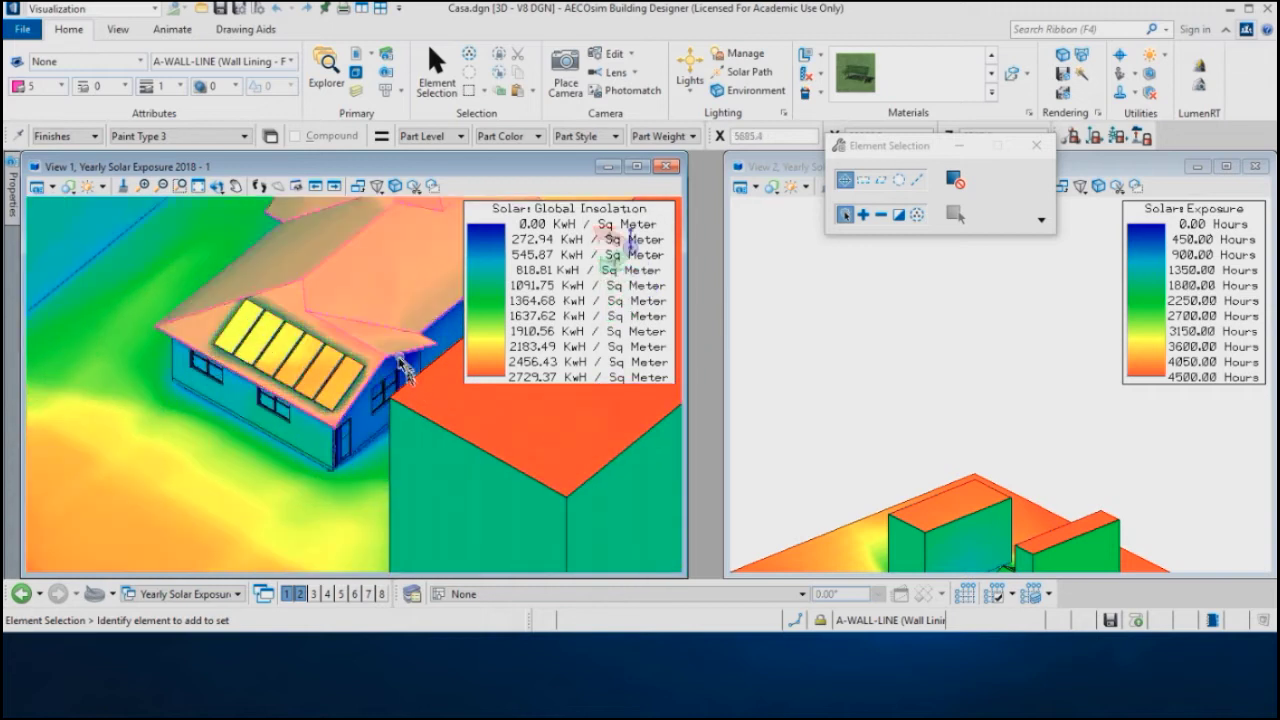
scroll(388, 362, "up", 2)
middle_click_drag(329, 371, 370, 396)
key("Escape")
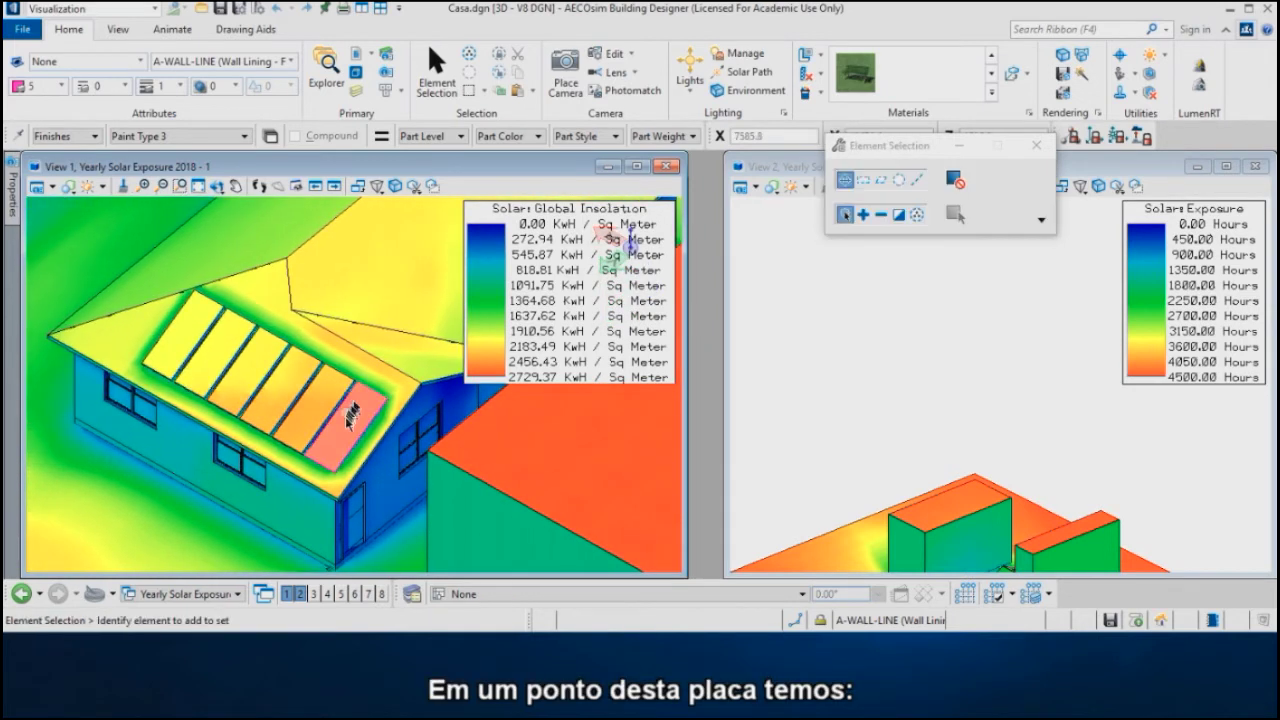
mouse_move(347, 430)
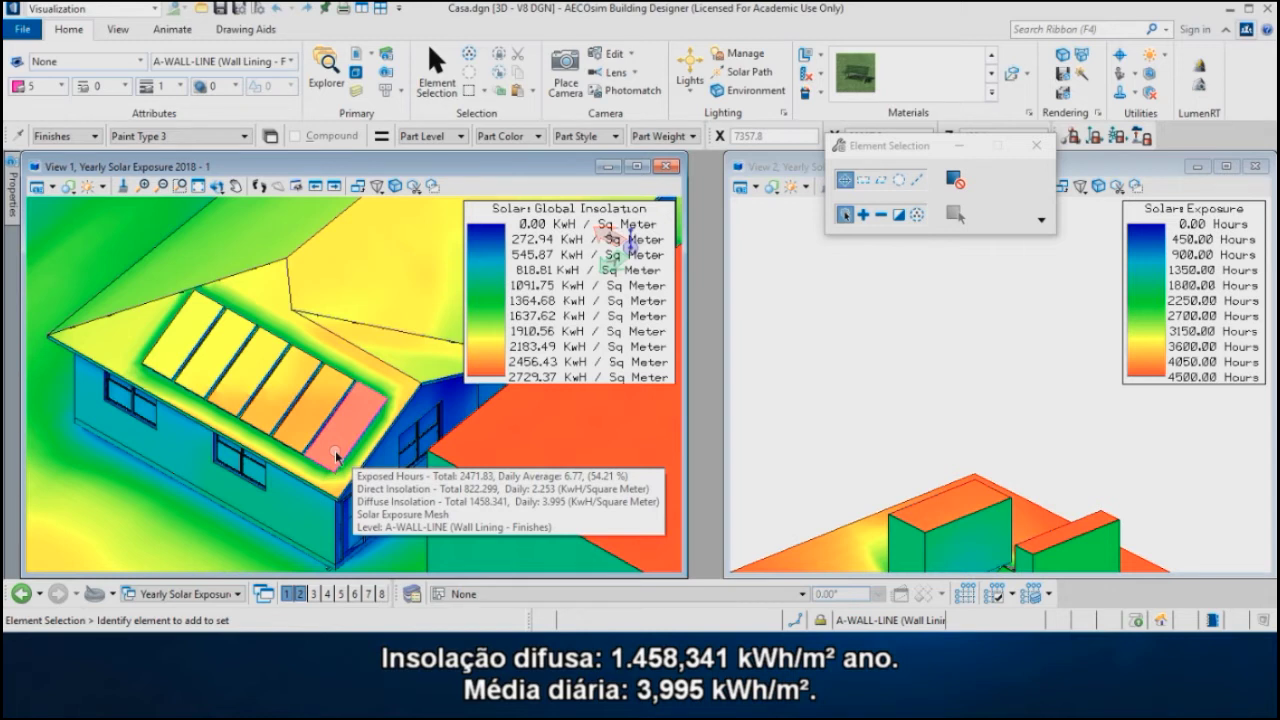
Step: Select the outermost solar panel nearest the neighbouring building and read its integrated Solar properties
left_click(346, 455)
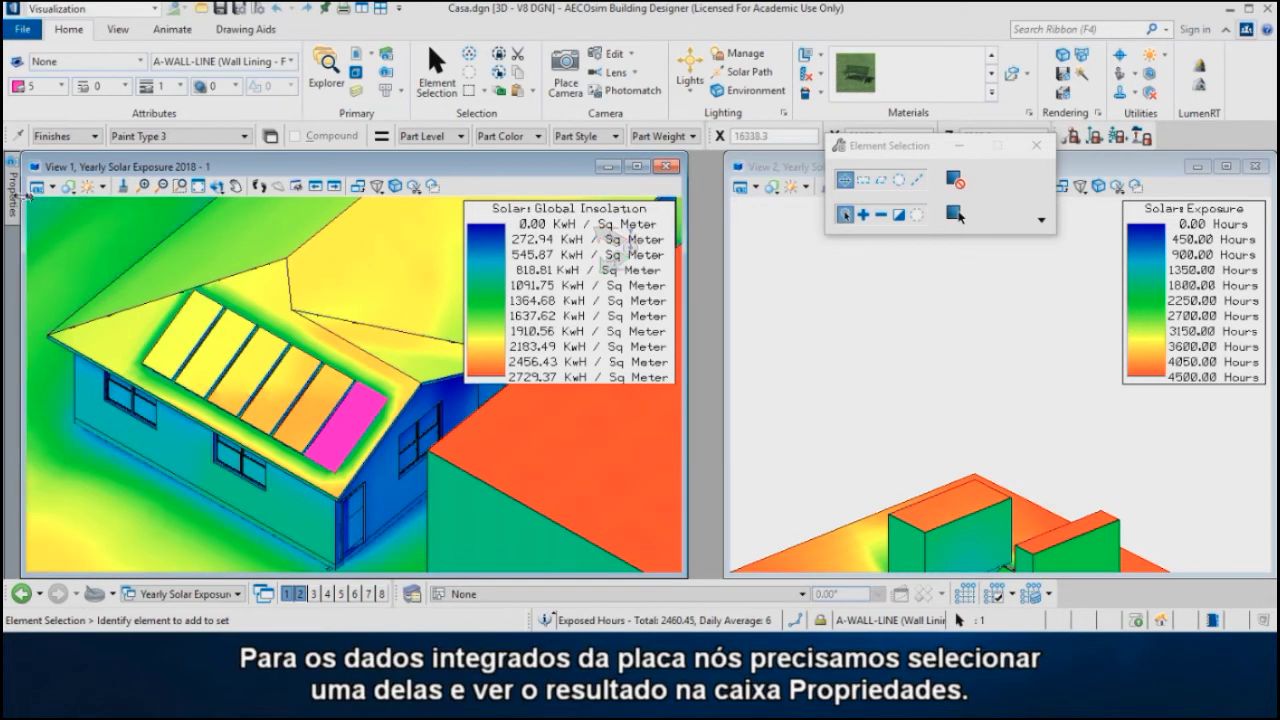
mouse_move(12, 182)
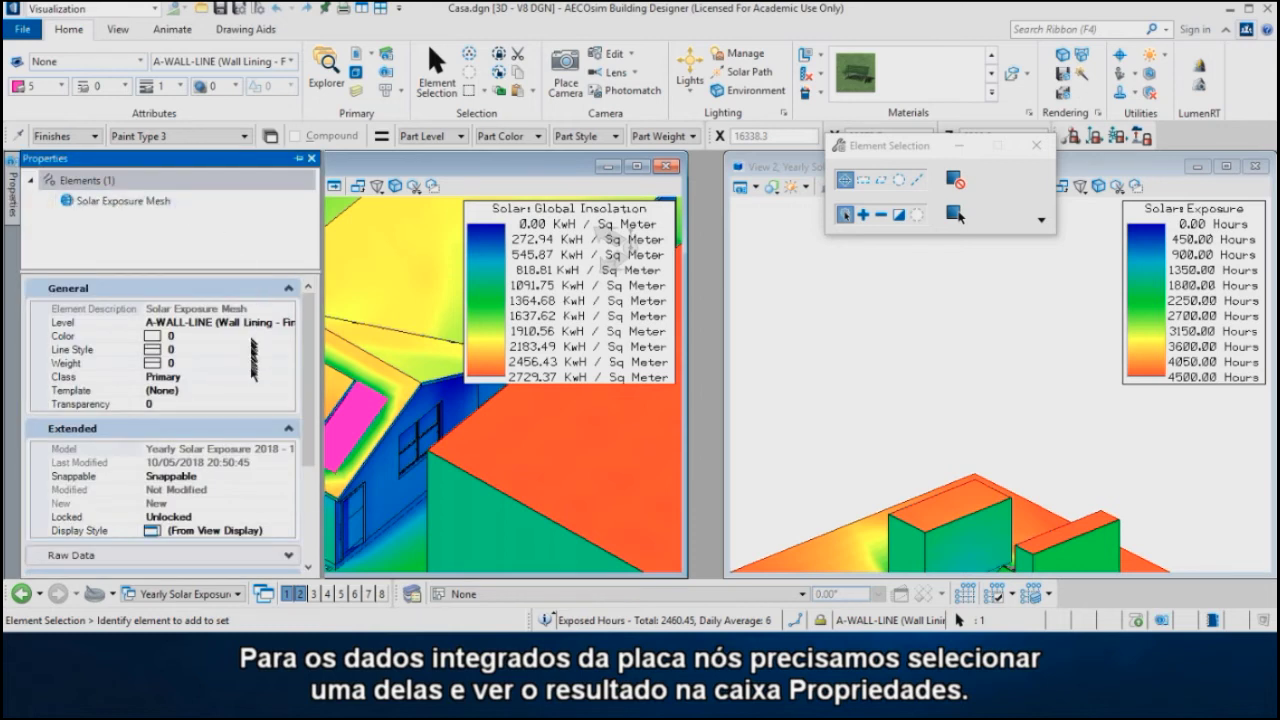
scroll(305, 415, "down", 3)
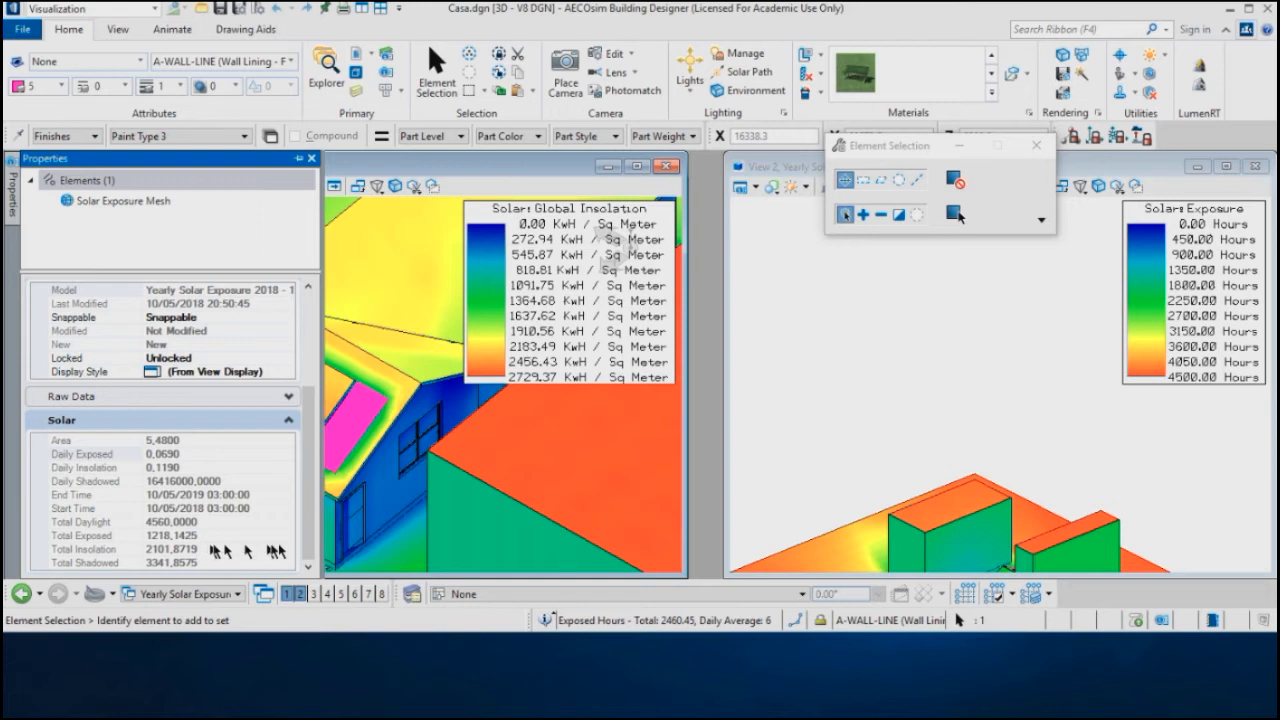
Step: Pin the Properties pane open beside View 1 so that the whole row of solar panels can be selected
left_click(257, 368)
mouse_move(12, 205)
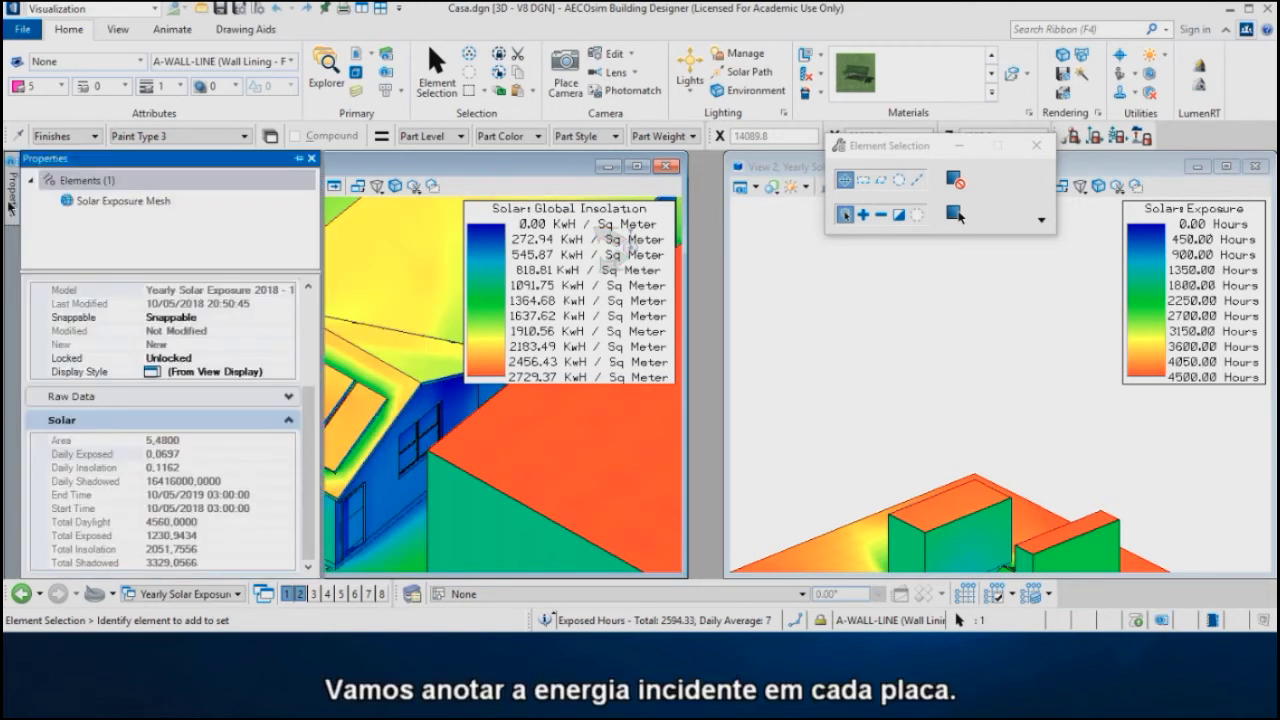
left_click(299, 159)
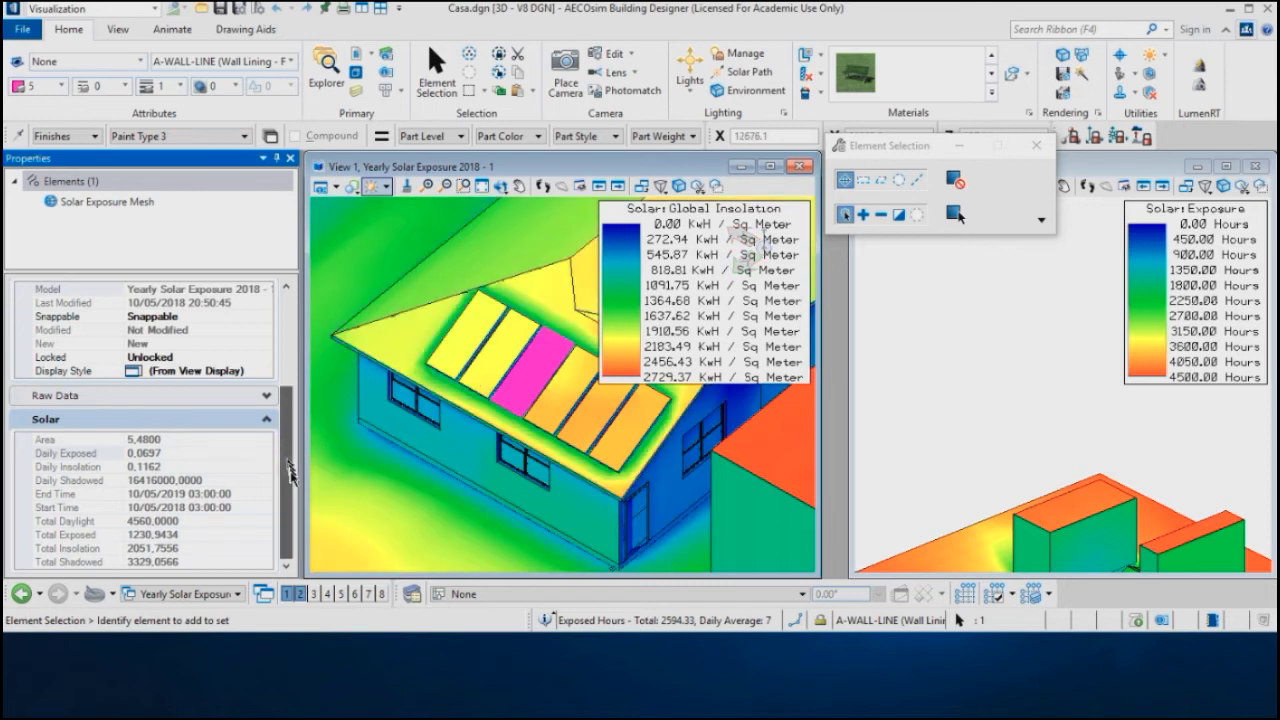
Step: Select each of the six solar panels on the roof in turn and read its Total Insolation in the Solar properties
mouse_move(449, 366)
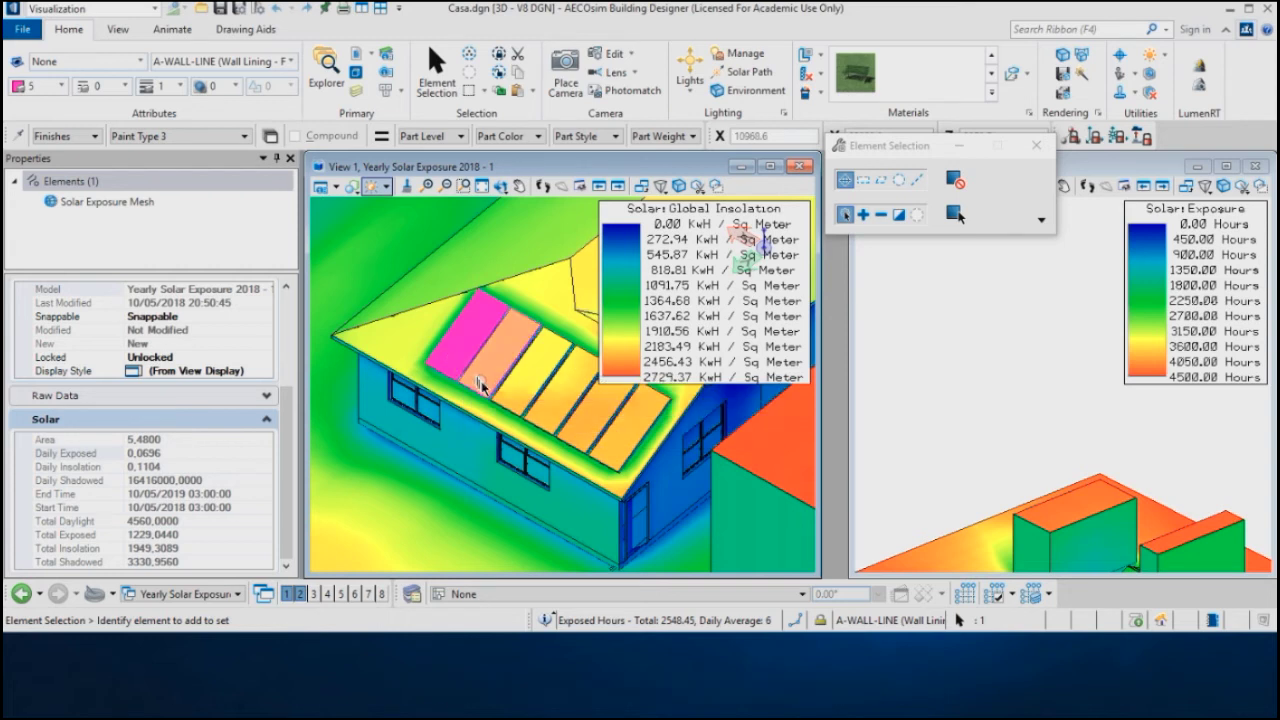
left_click(484, 386)
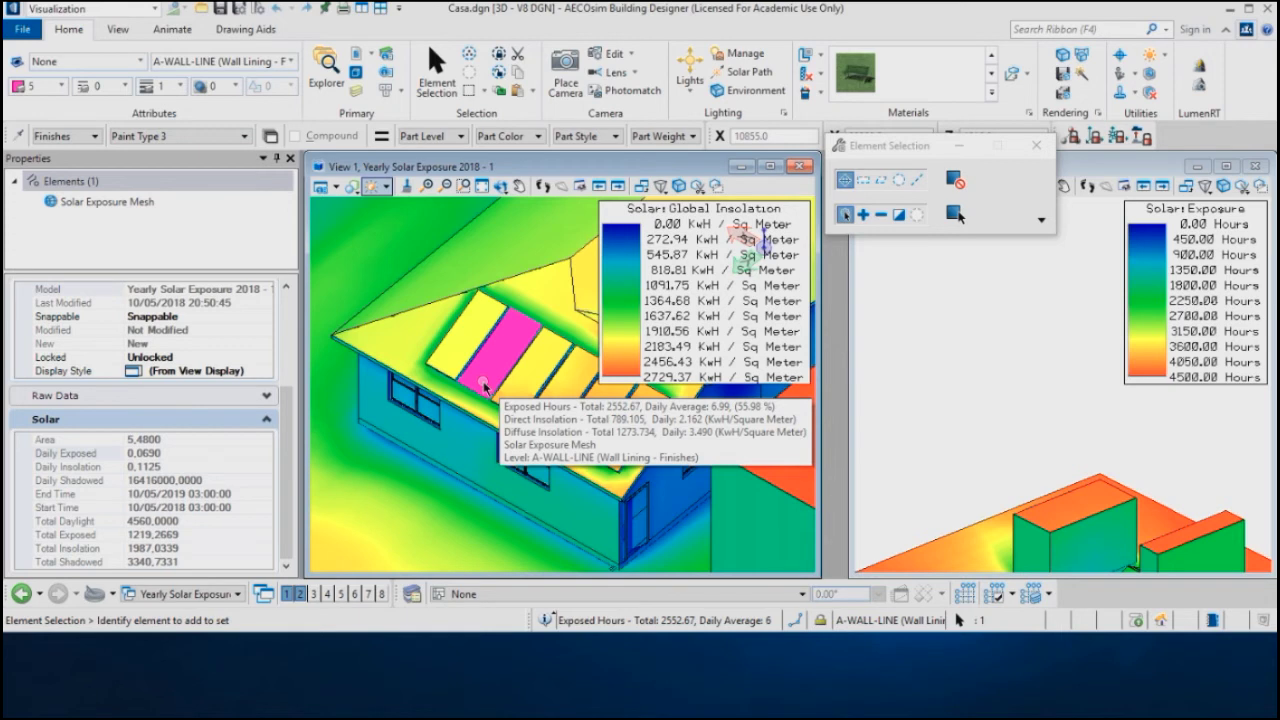
mouse_move(510, 400)
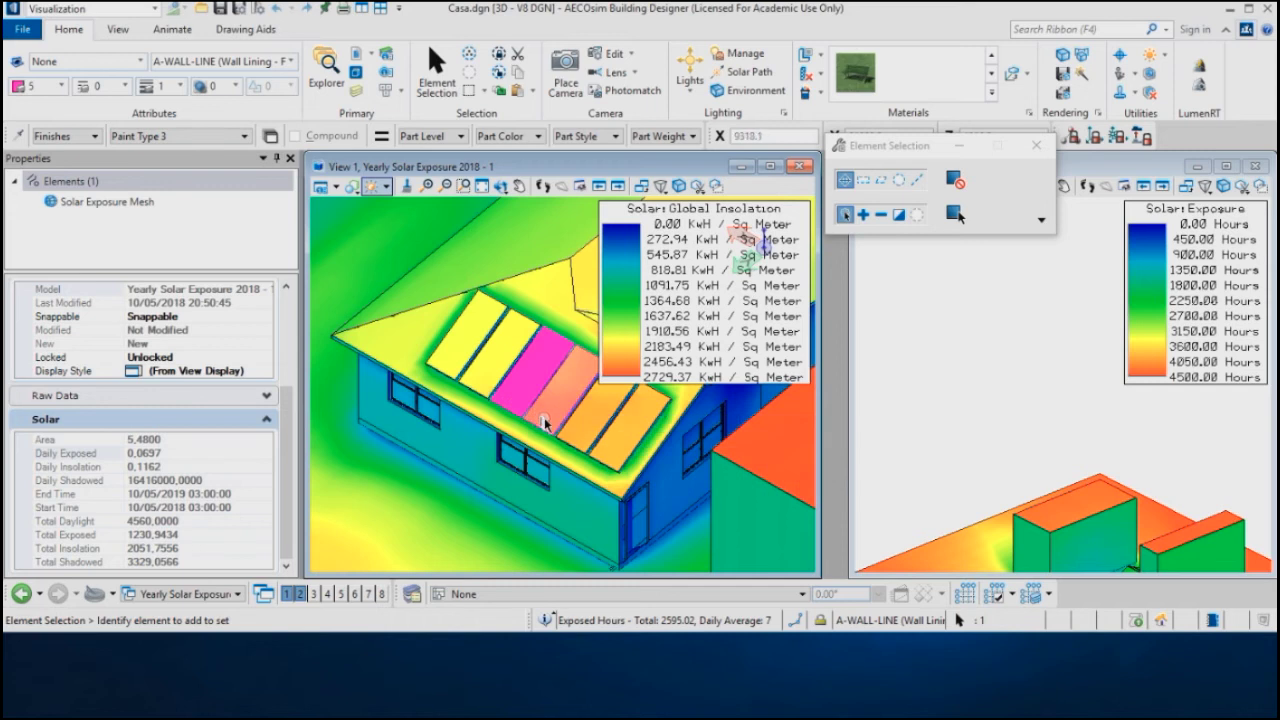
left_click(554, 425)
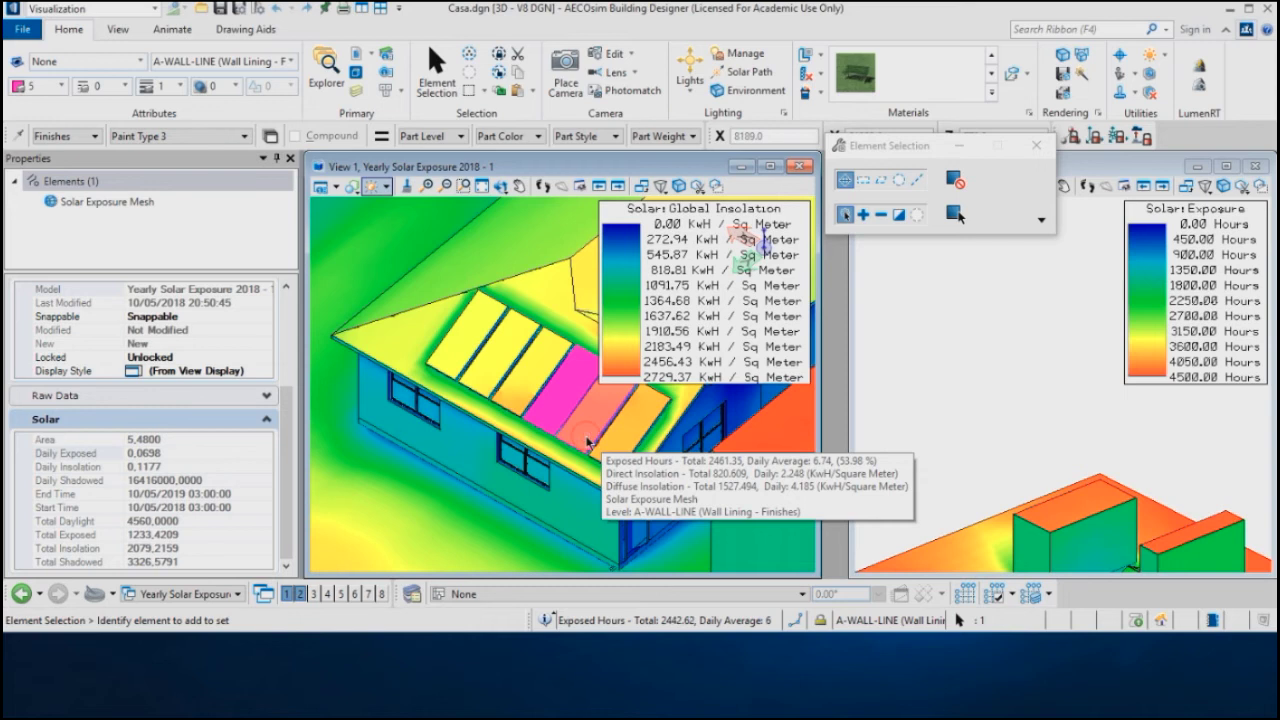
left_click(587, 441)
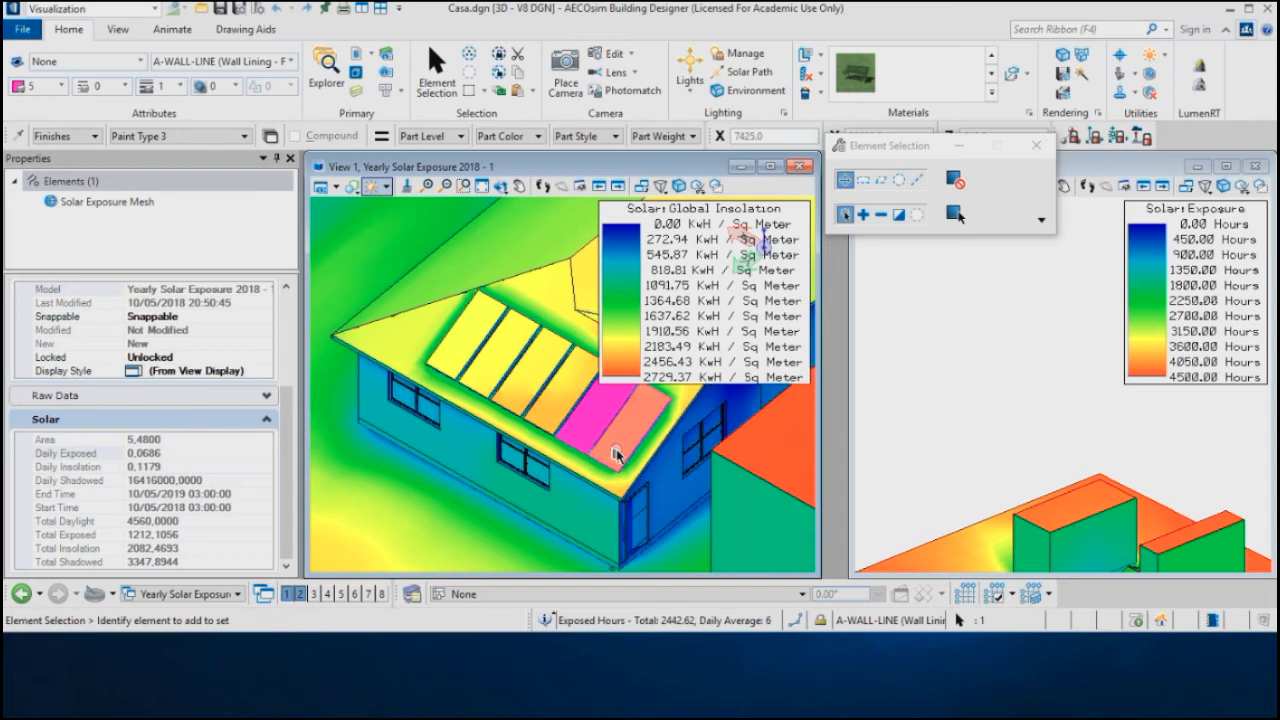
mouse_move(618, 453)
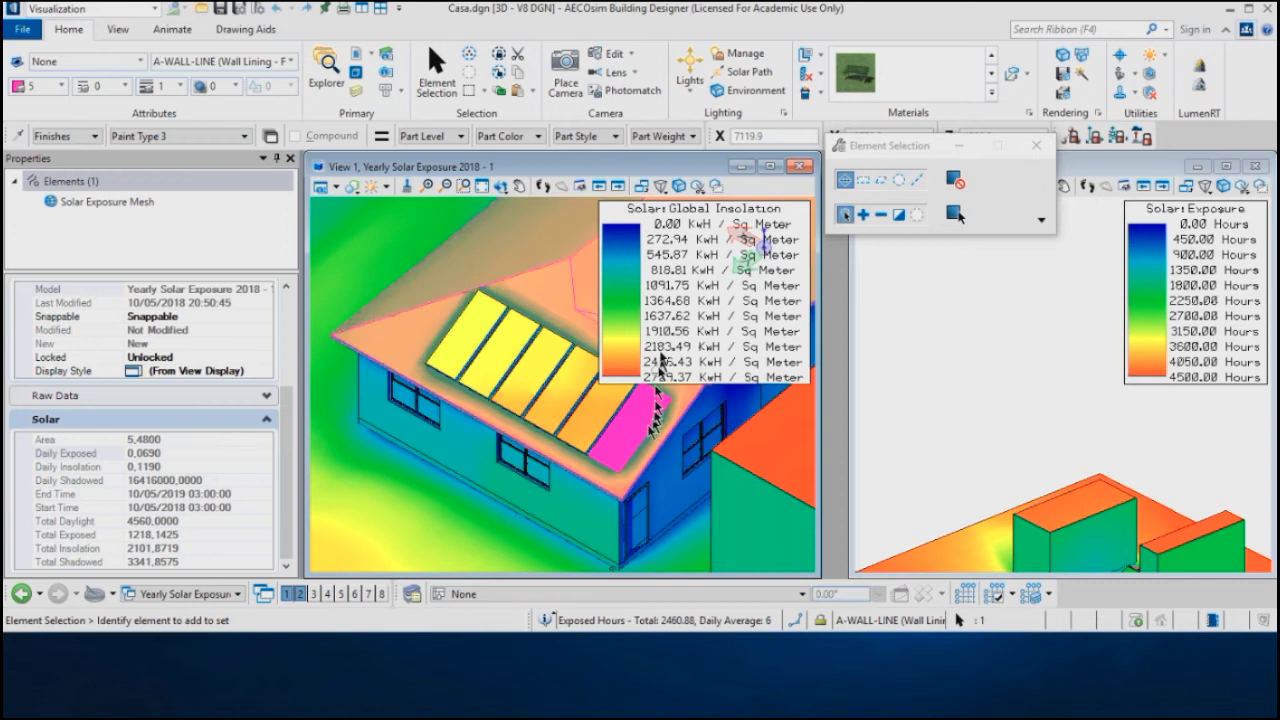
Step: Float the AccuDraw window over View 1 and start a SmartLine with its first vertex in View 2
left_click(722, 138)
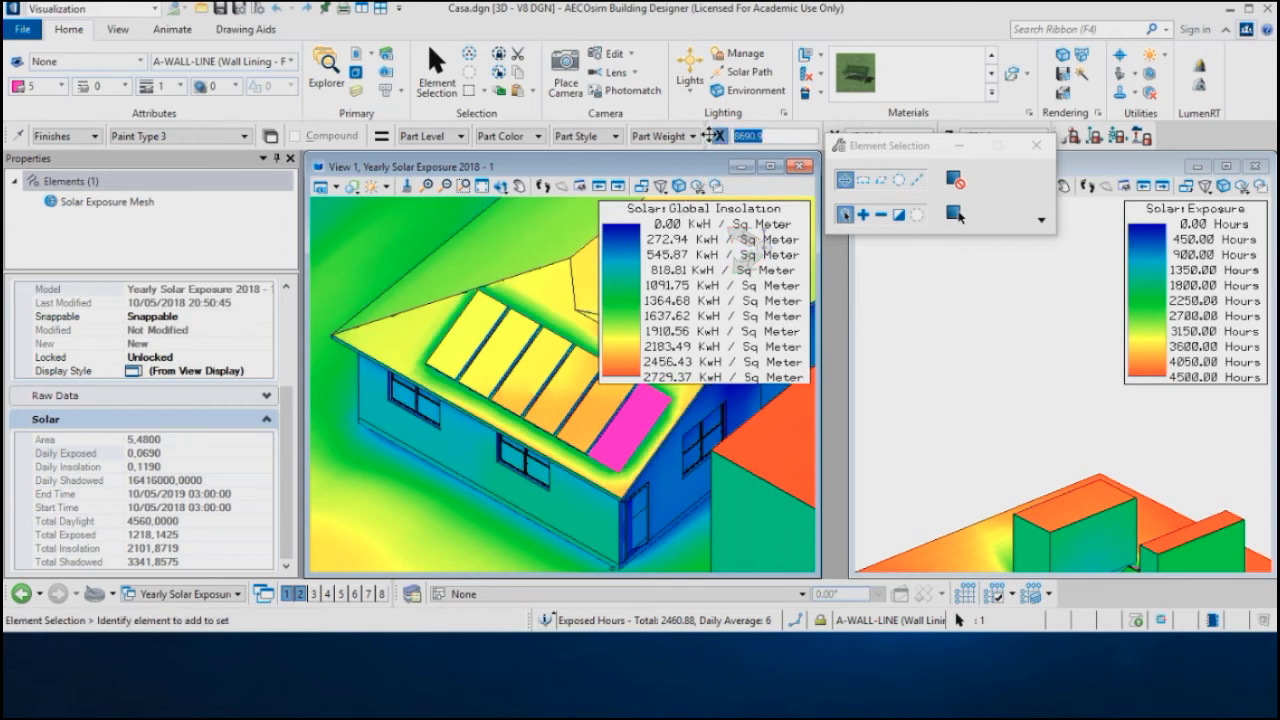
left_click_drag(707, 140, 449, 241)
key("space")
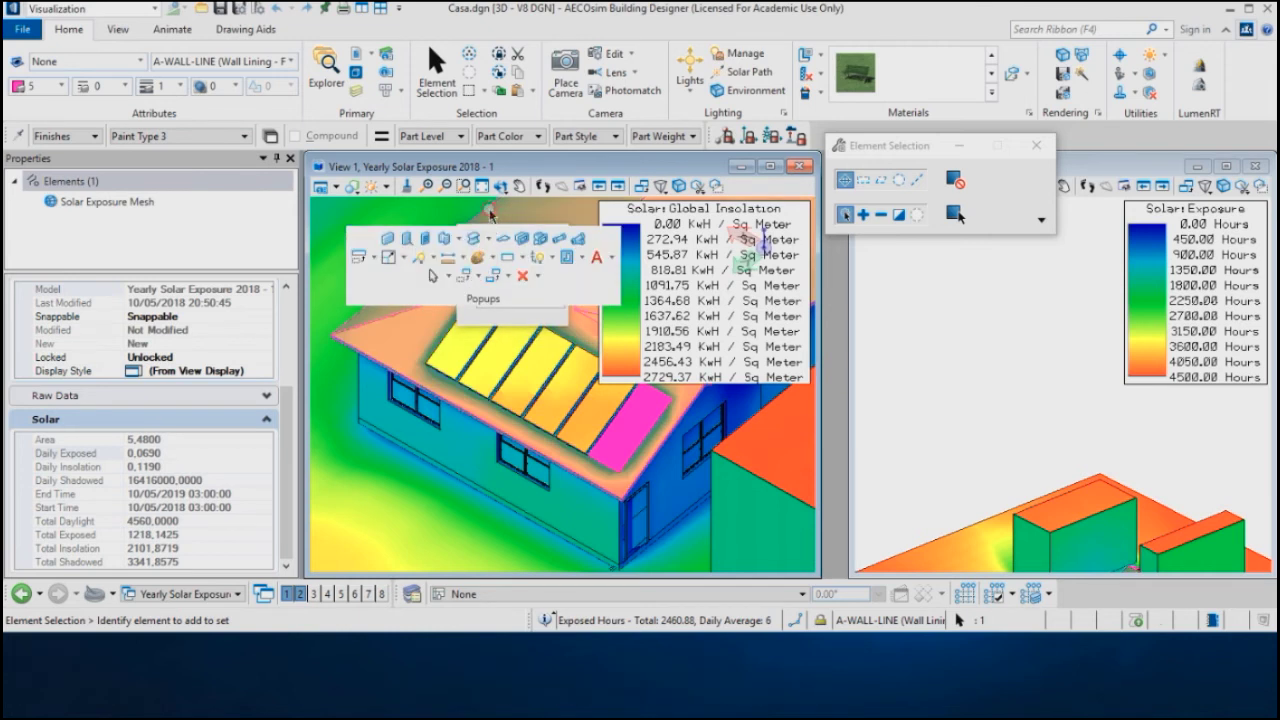
left_click(488, 232)
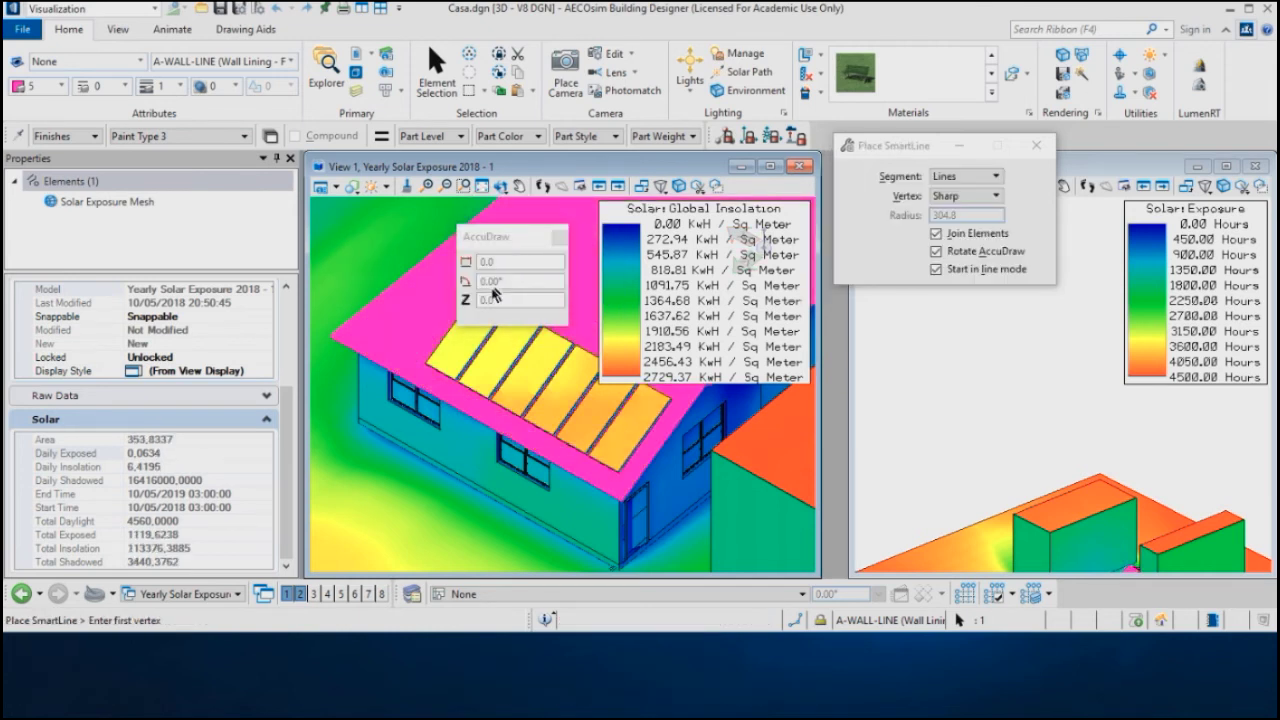
key("space")
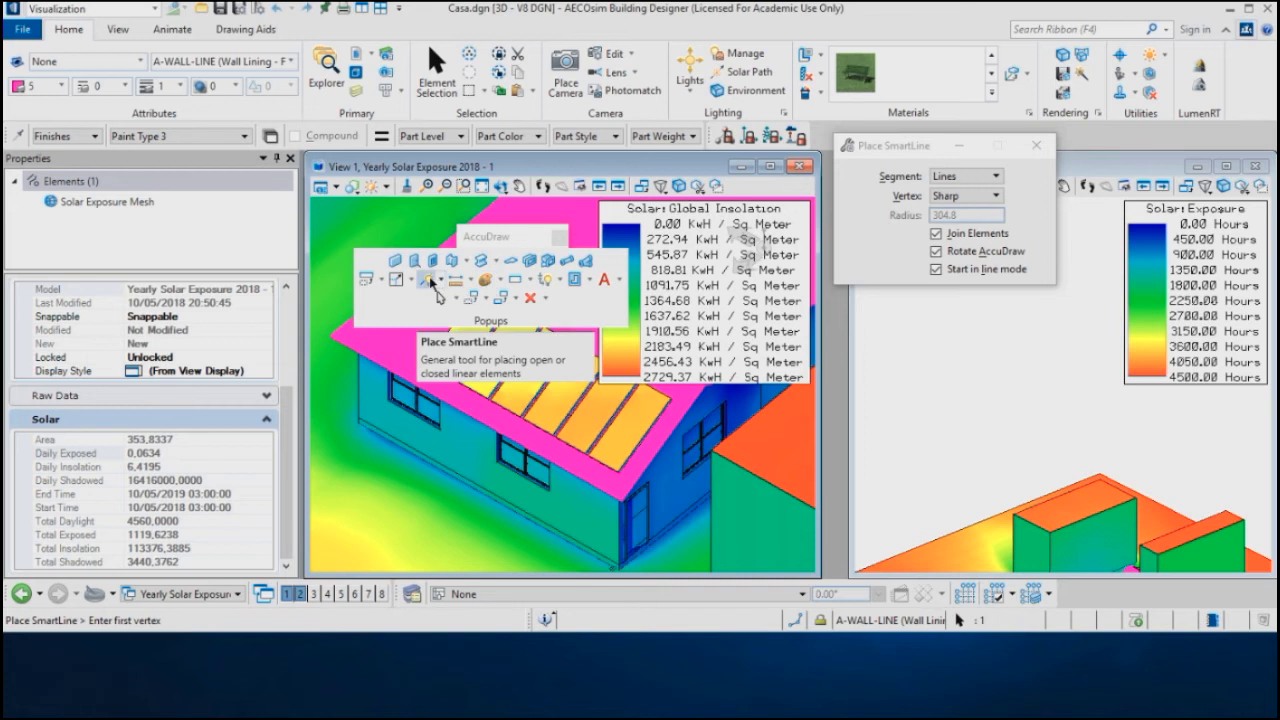
left_click(433, 282)
left_click(908, 418)
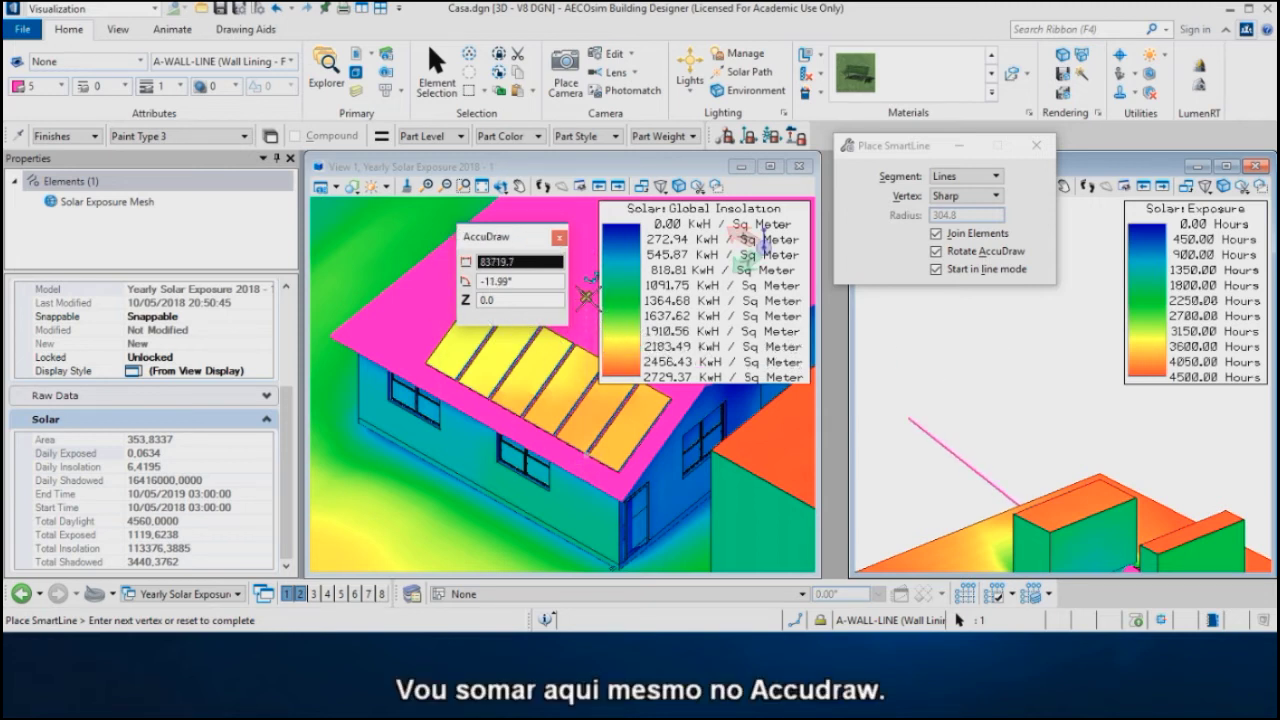
Step: Add up the six panels' total insolation in the AccuDraw distance as 1949+1987+2041+2079+2082+2101
type("1")
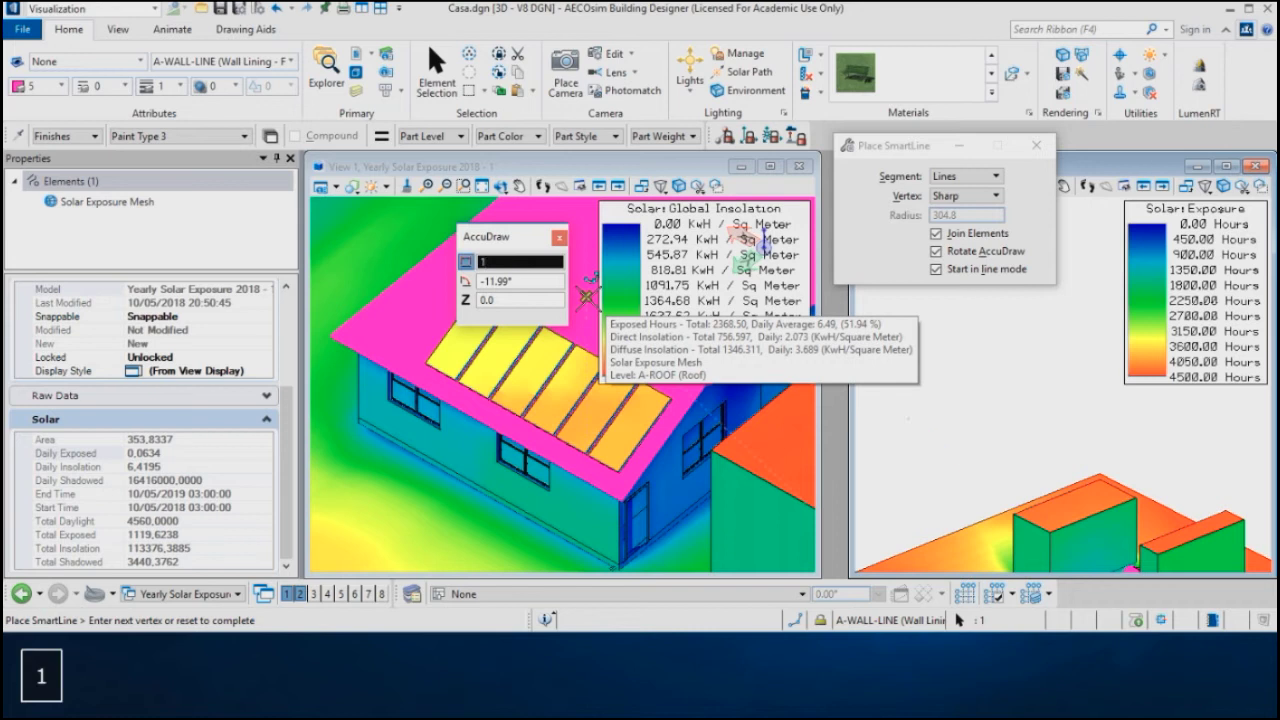
type("949")
key("plus")
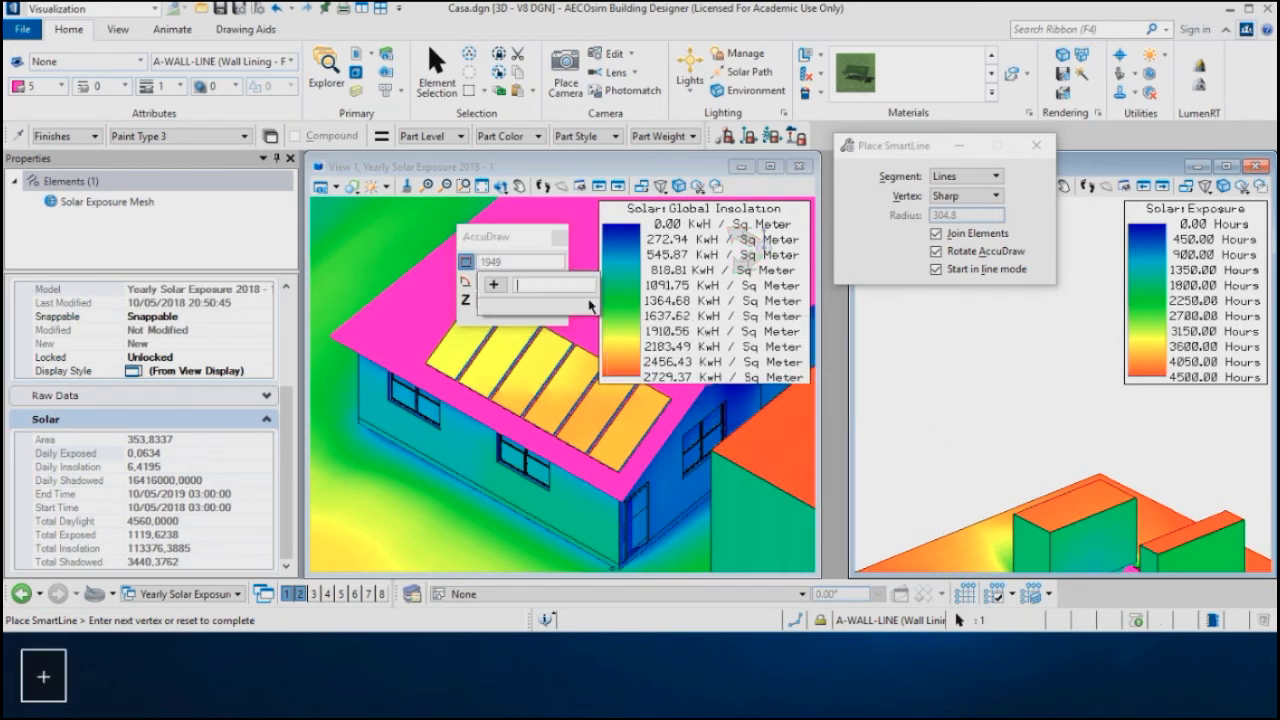
type("1")
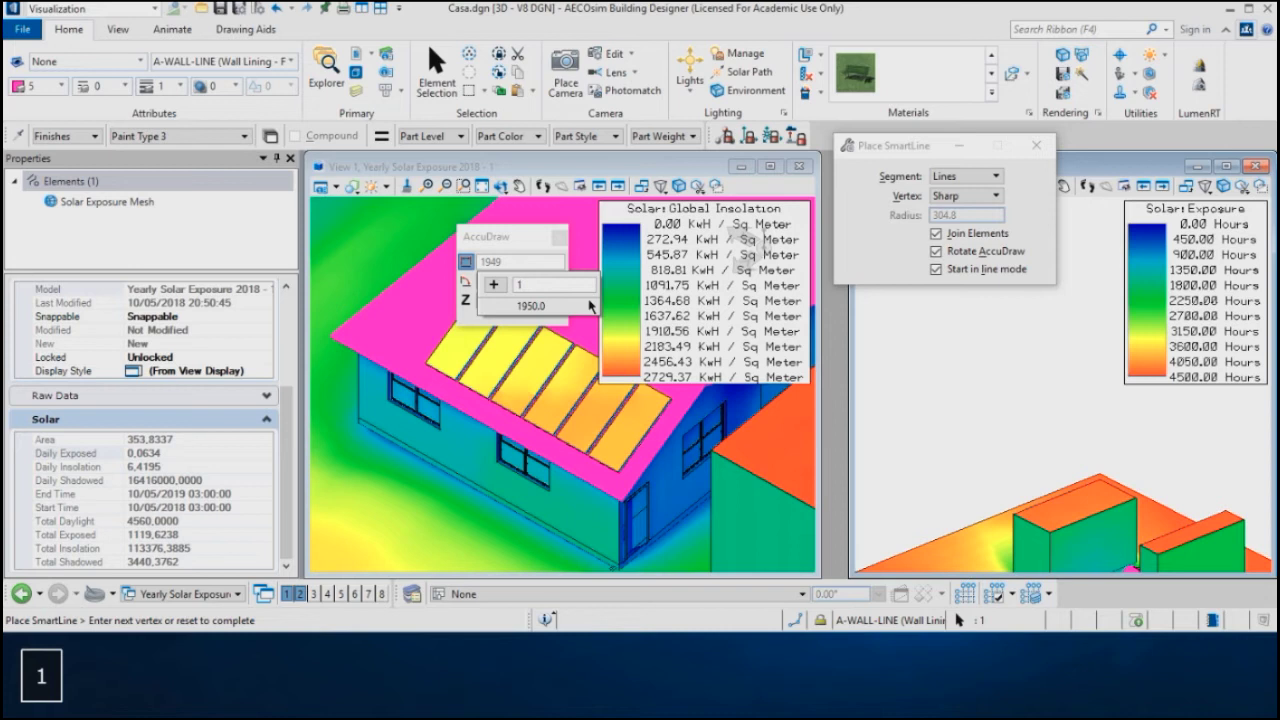
type("987+2041+")
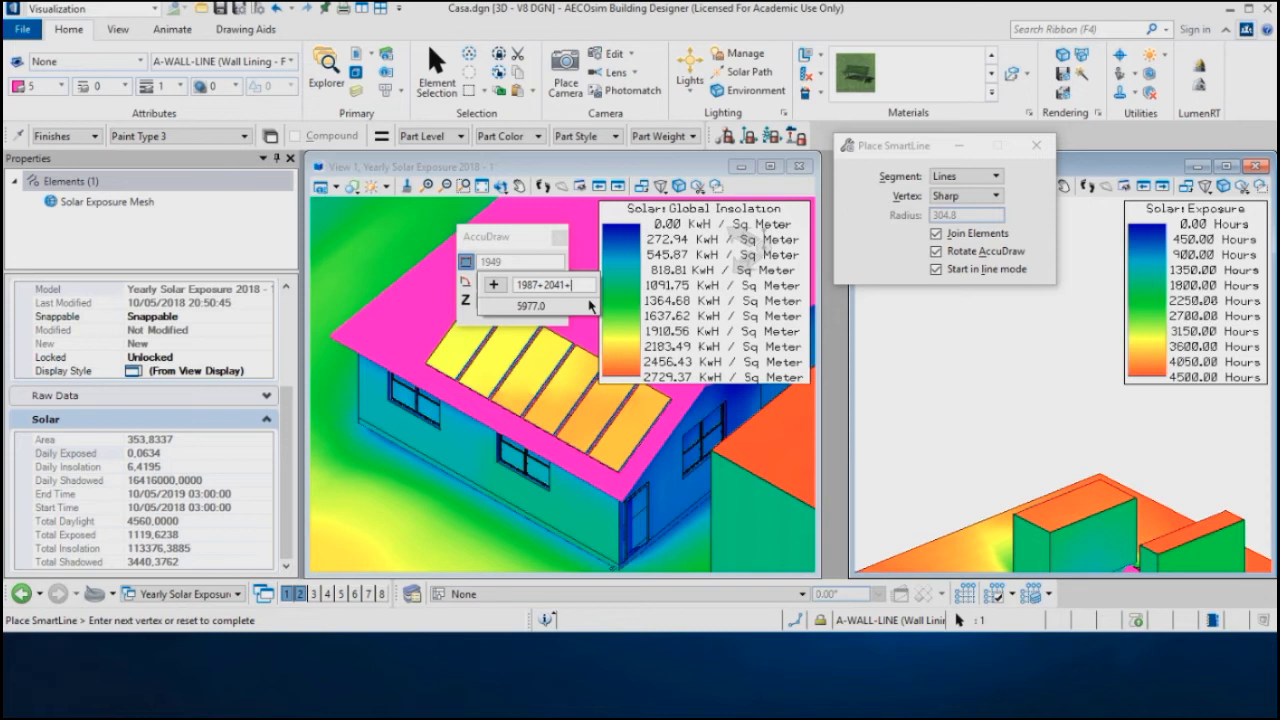
type("207")
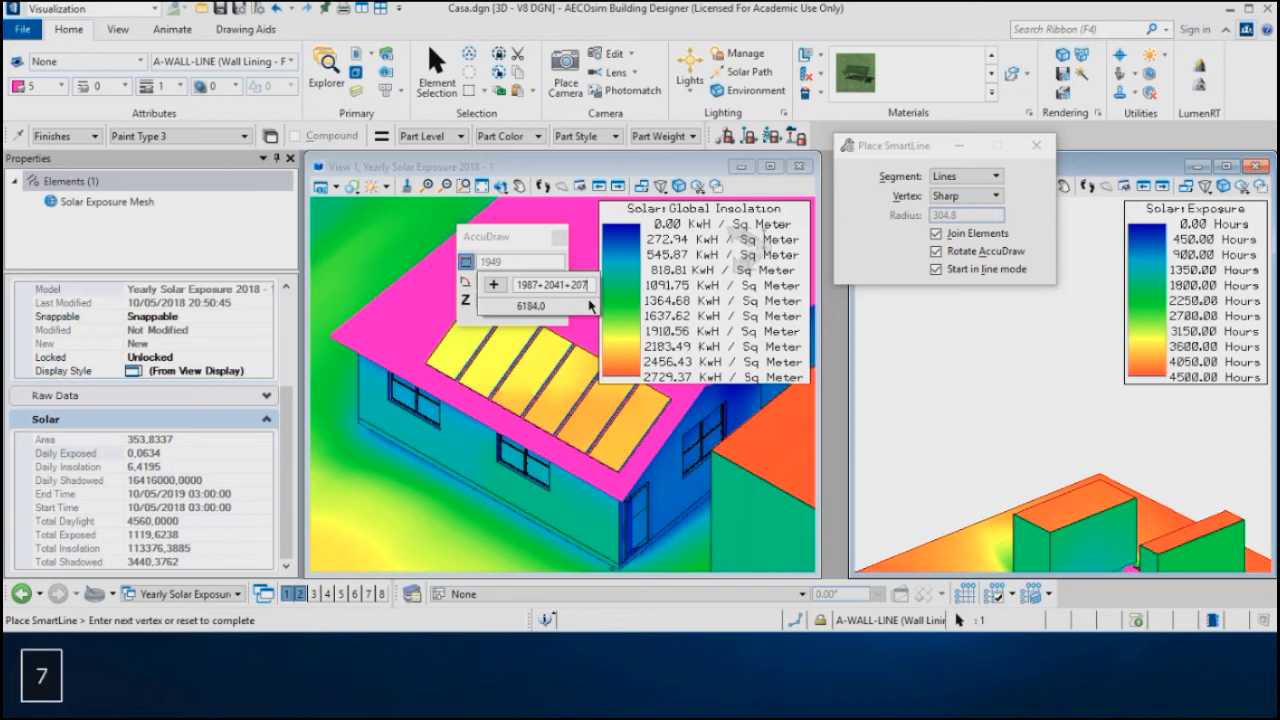
type("9")
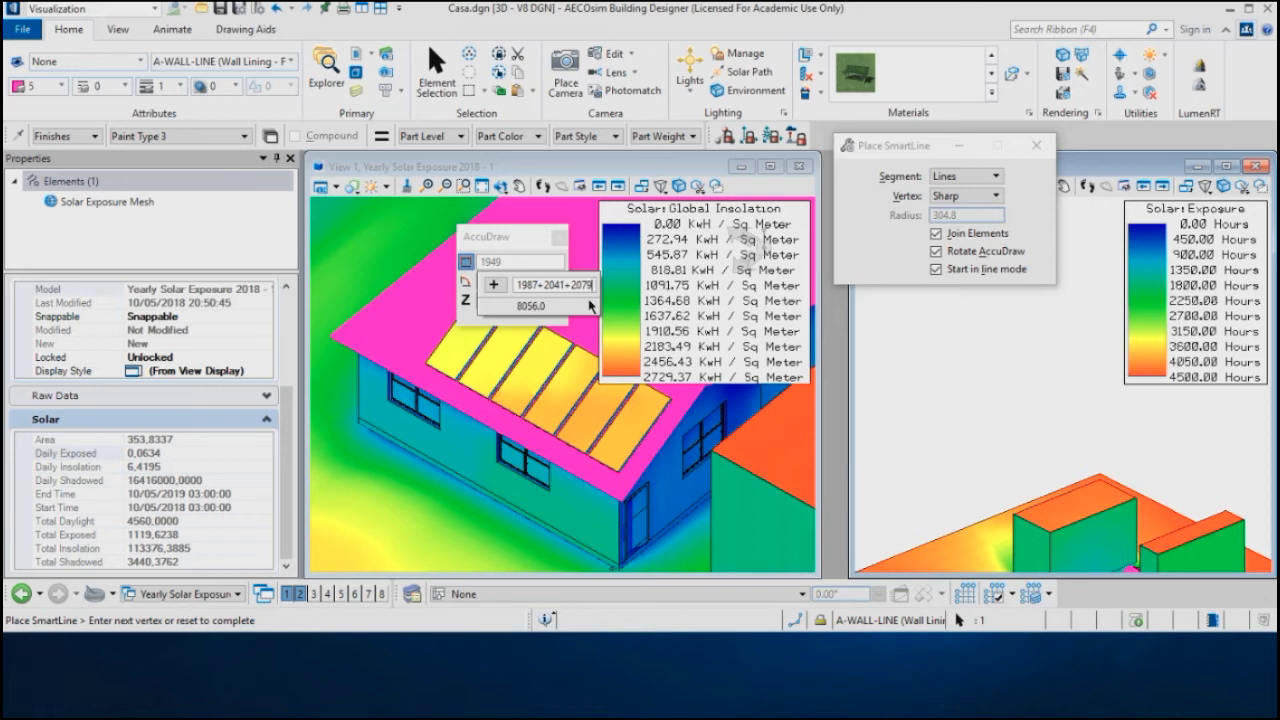
type("+2082")
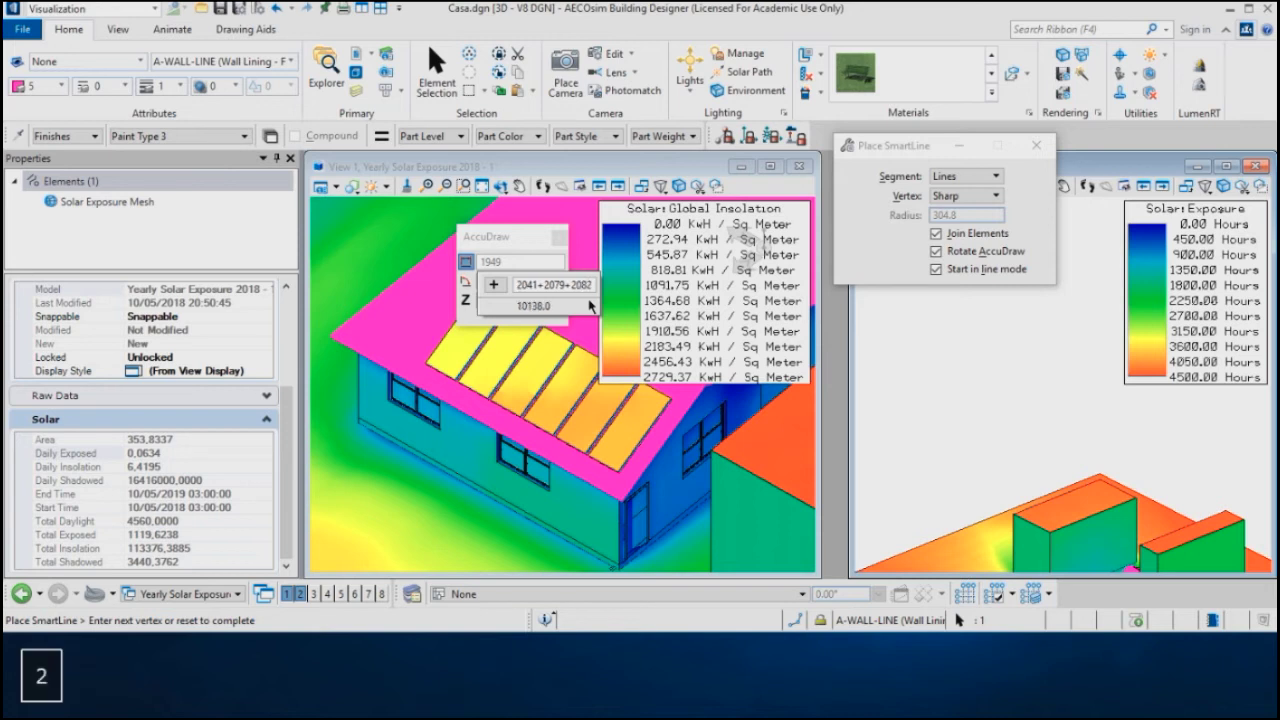
type("+")
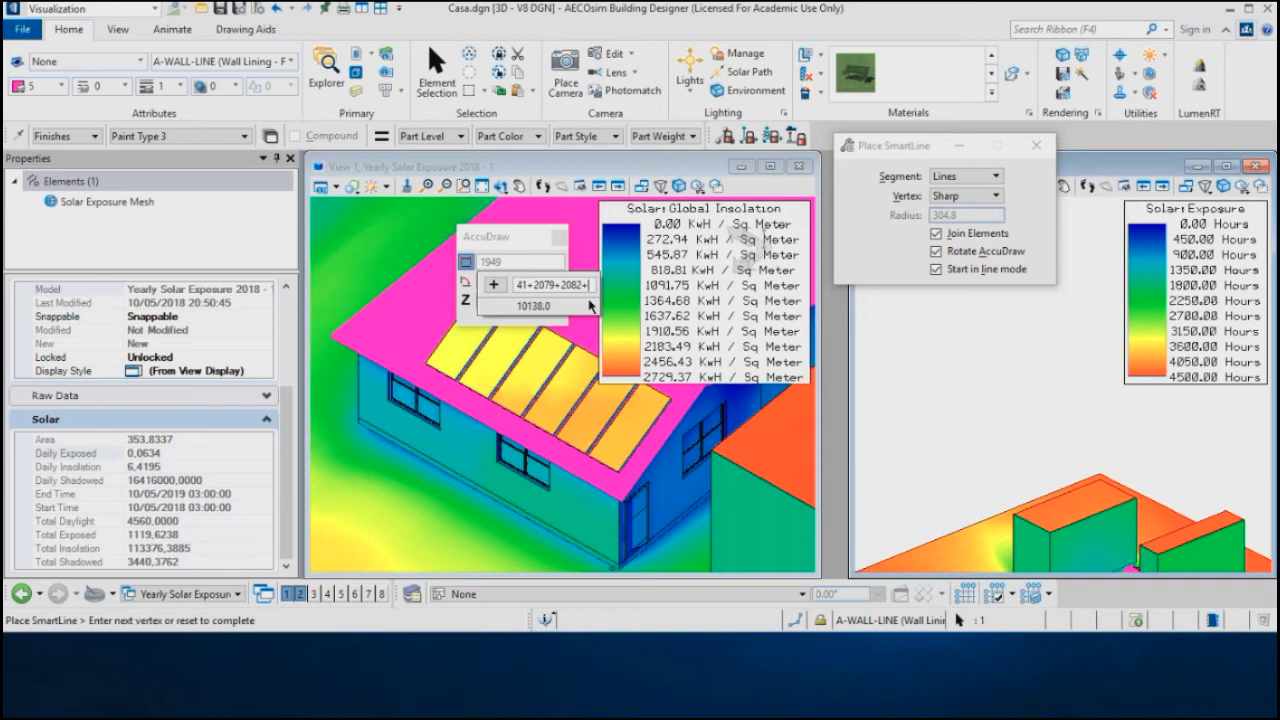
type("2101")
key("Return")
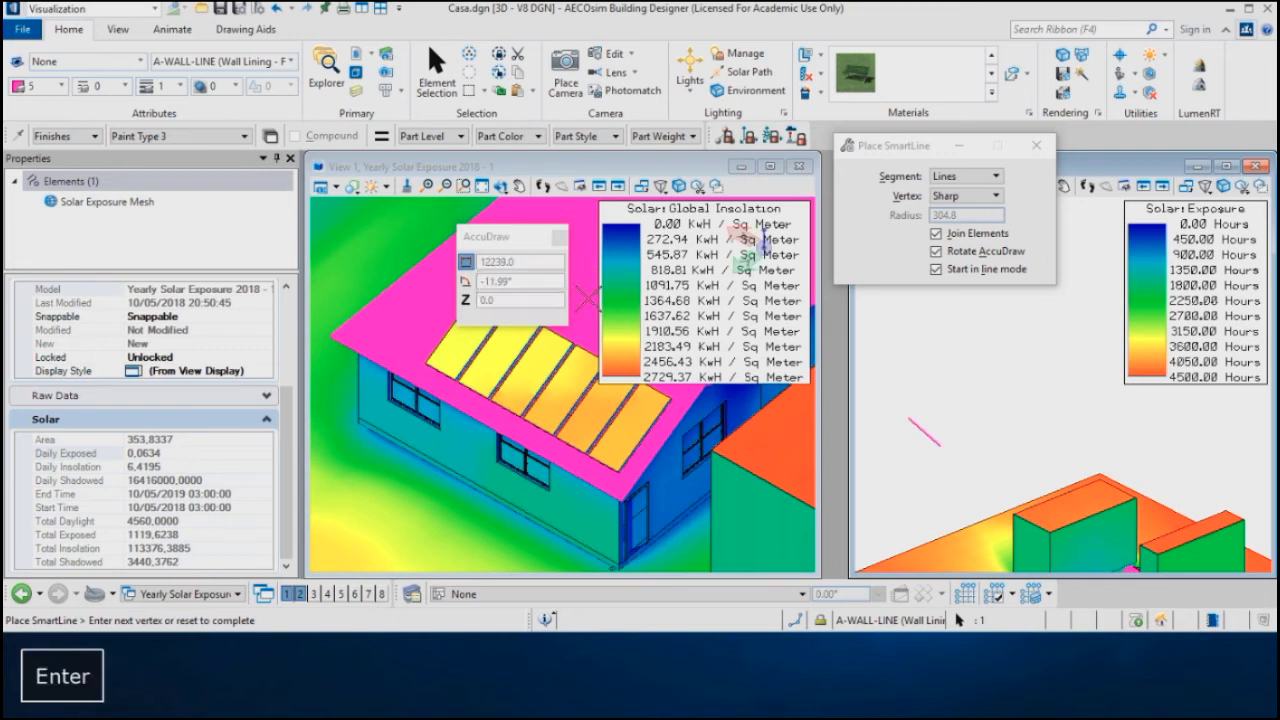
Step: Divide the summed panel insolation by 12 months in AccuDraw and multiply the quotient by 0.18
left_click(534, 262)
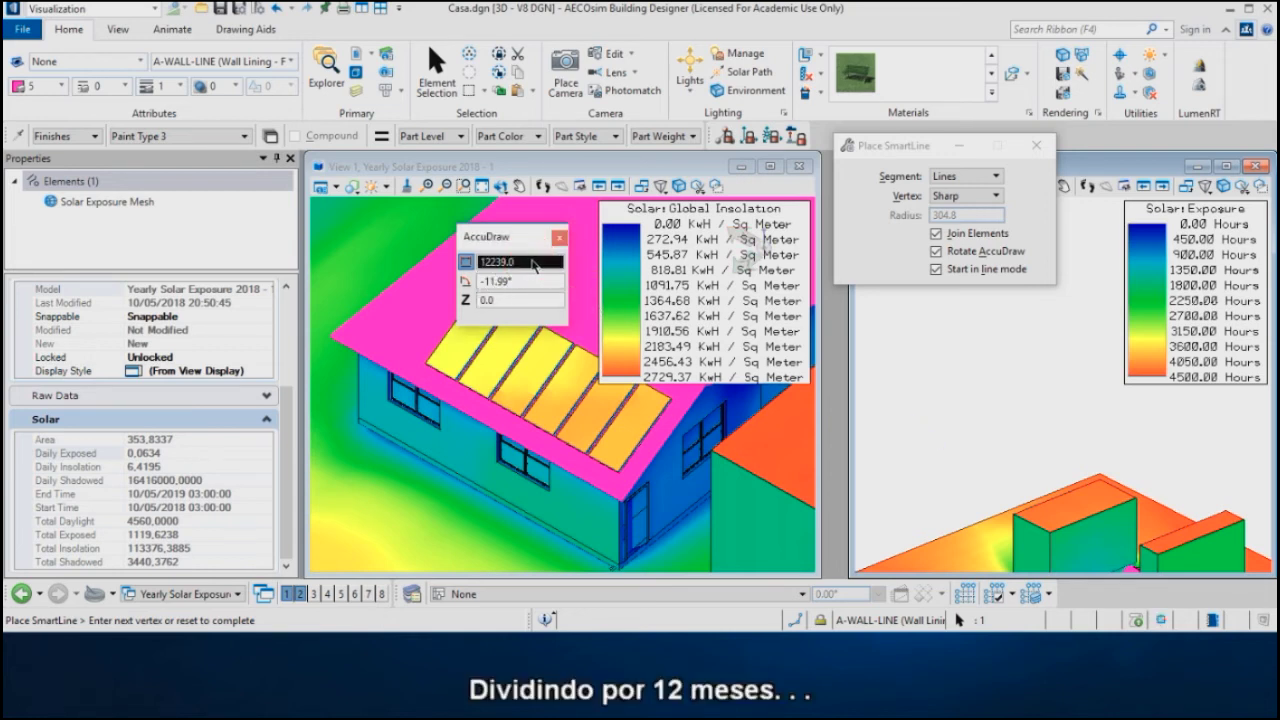
type("/12")
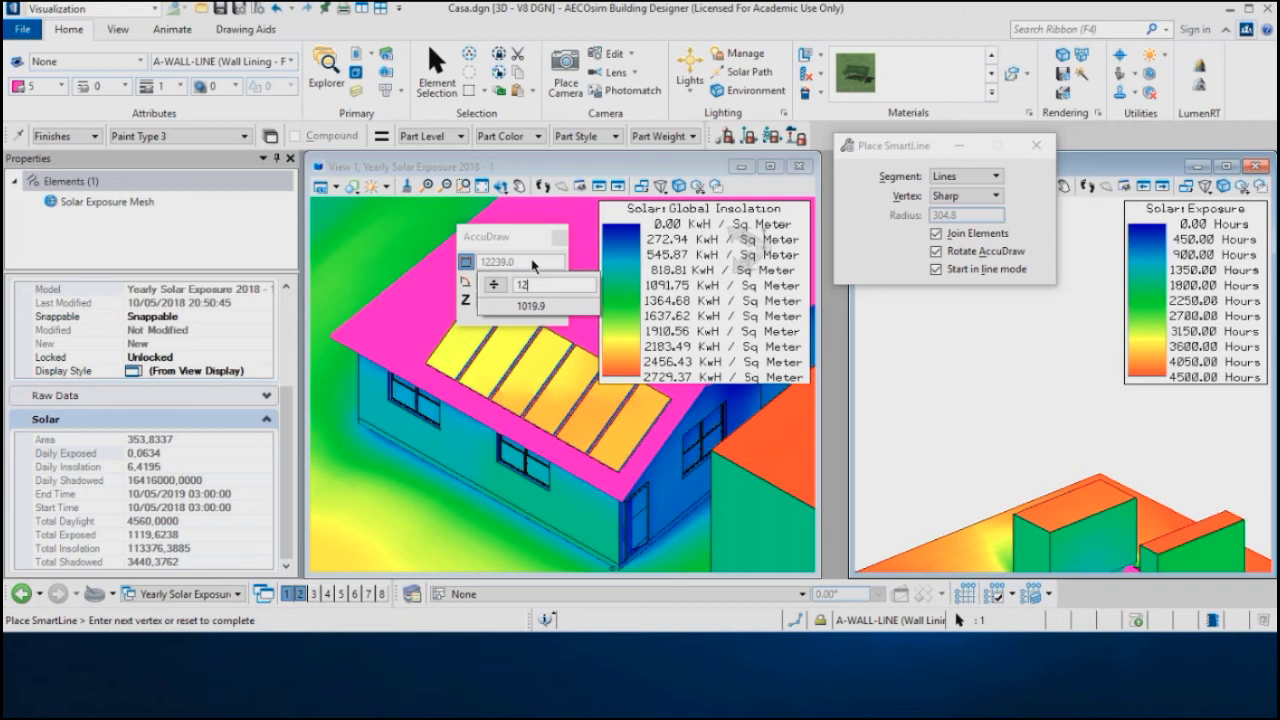
key("Return")
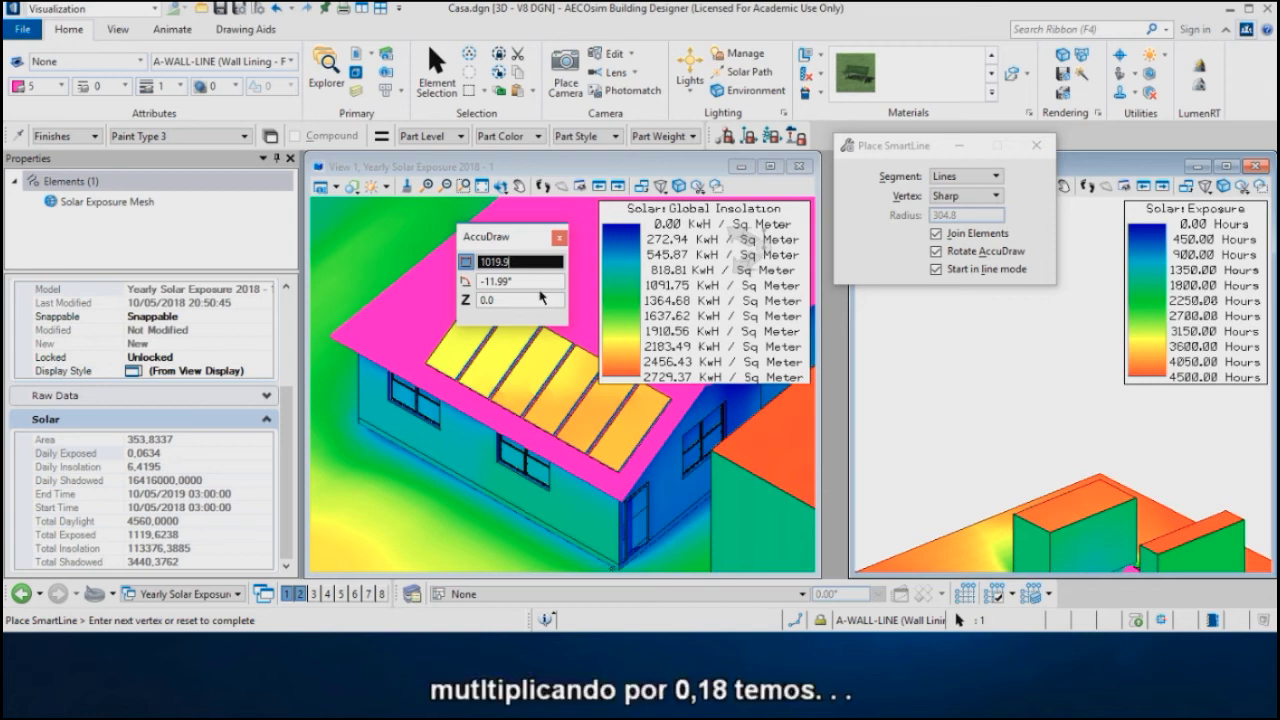
type("*0.1")
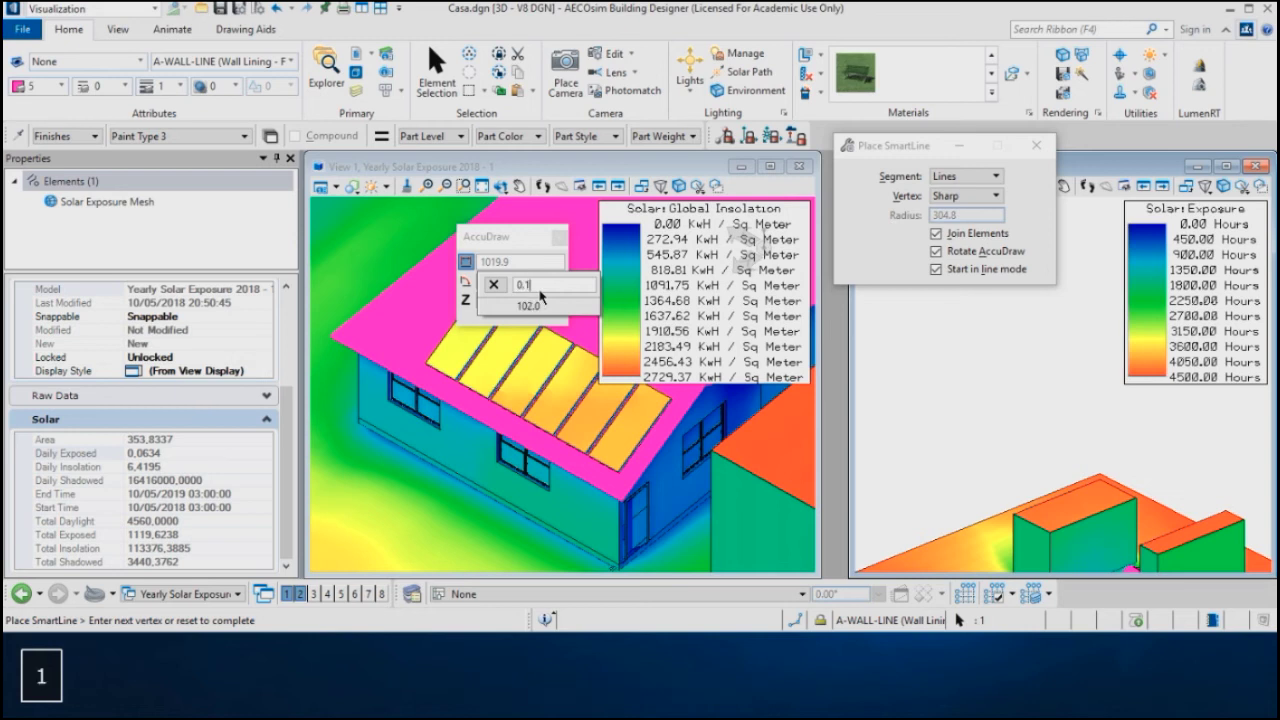
type("8")
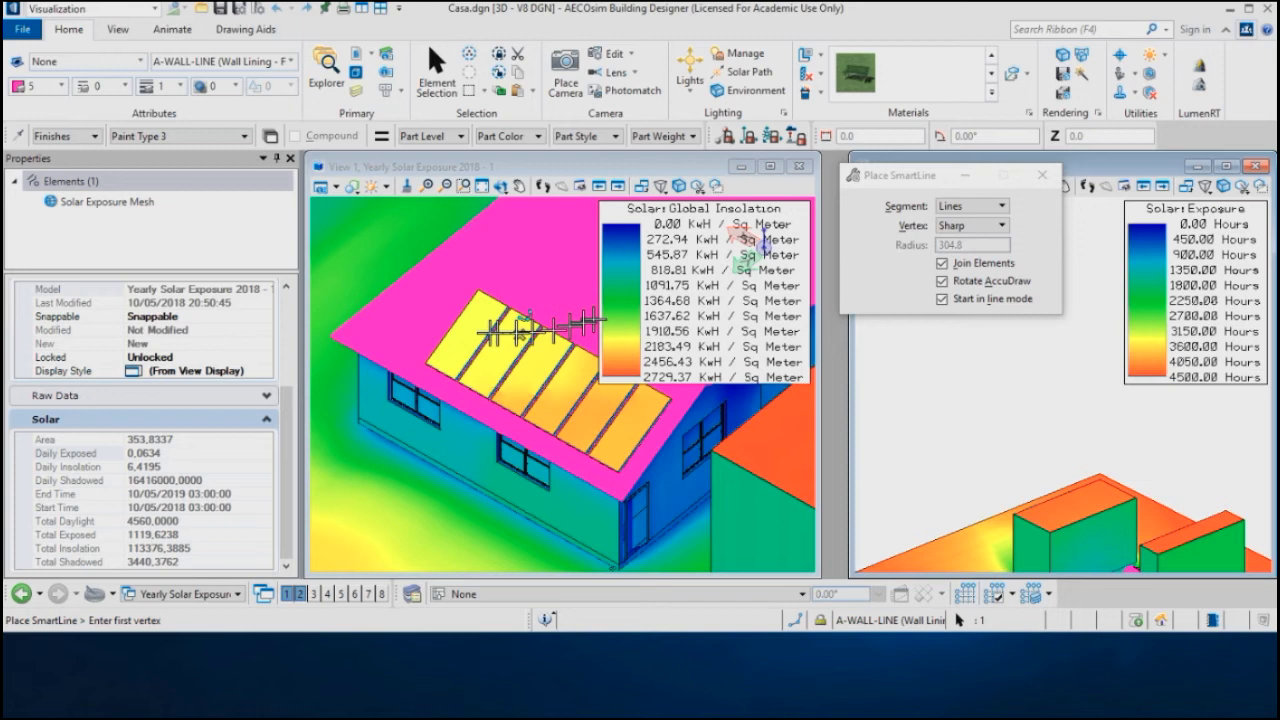
Step: Show the whole site in View 1, leave the SmartLine command and clear the roof mesh selection
scroll(447, 345, "down", 1)
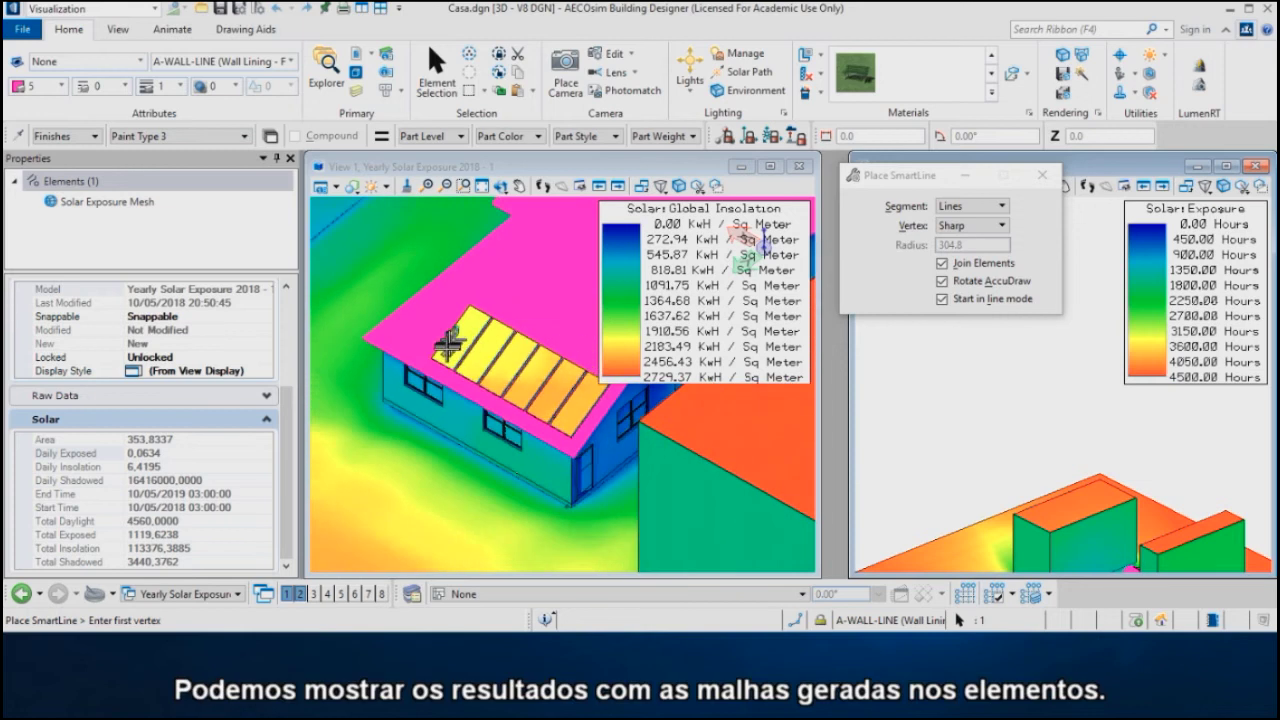
scroll(449, 345, "down", 4)
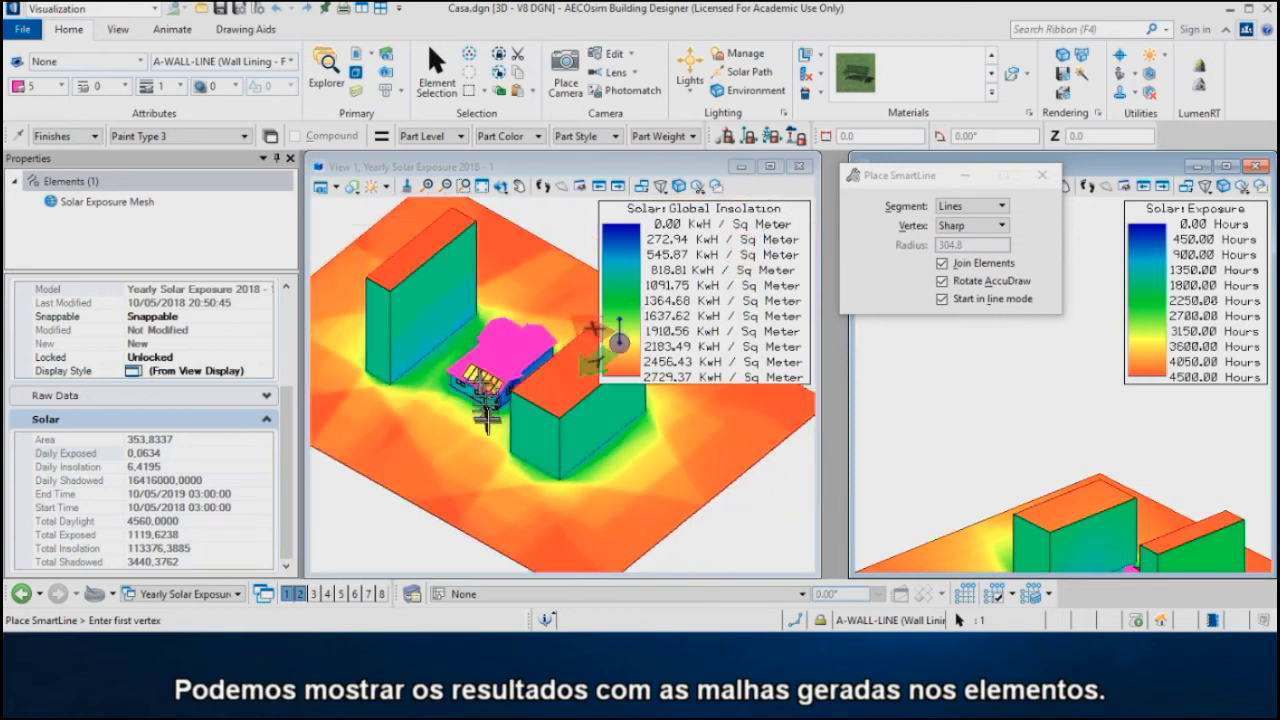
scroll(487, 415, "down", 2)
middle_click_drag(404, 338, 467, 345)
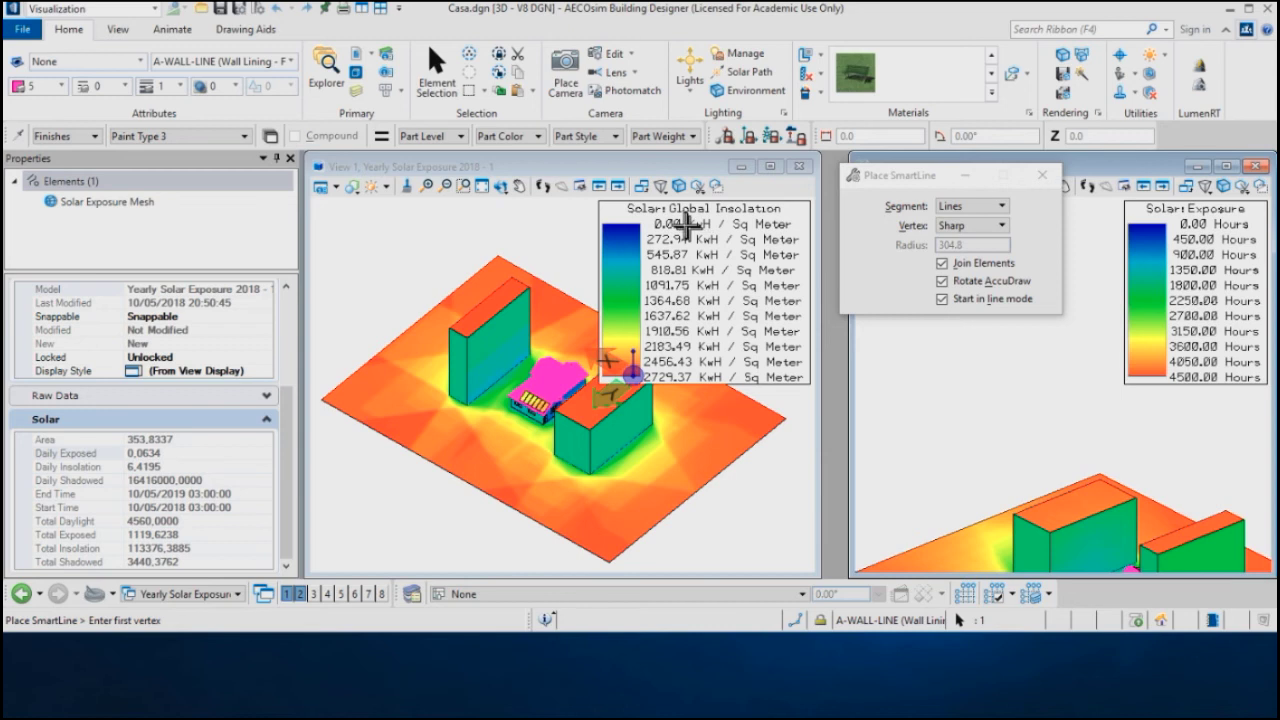
key("Escape")
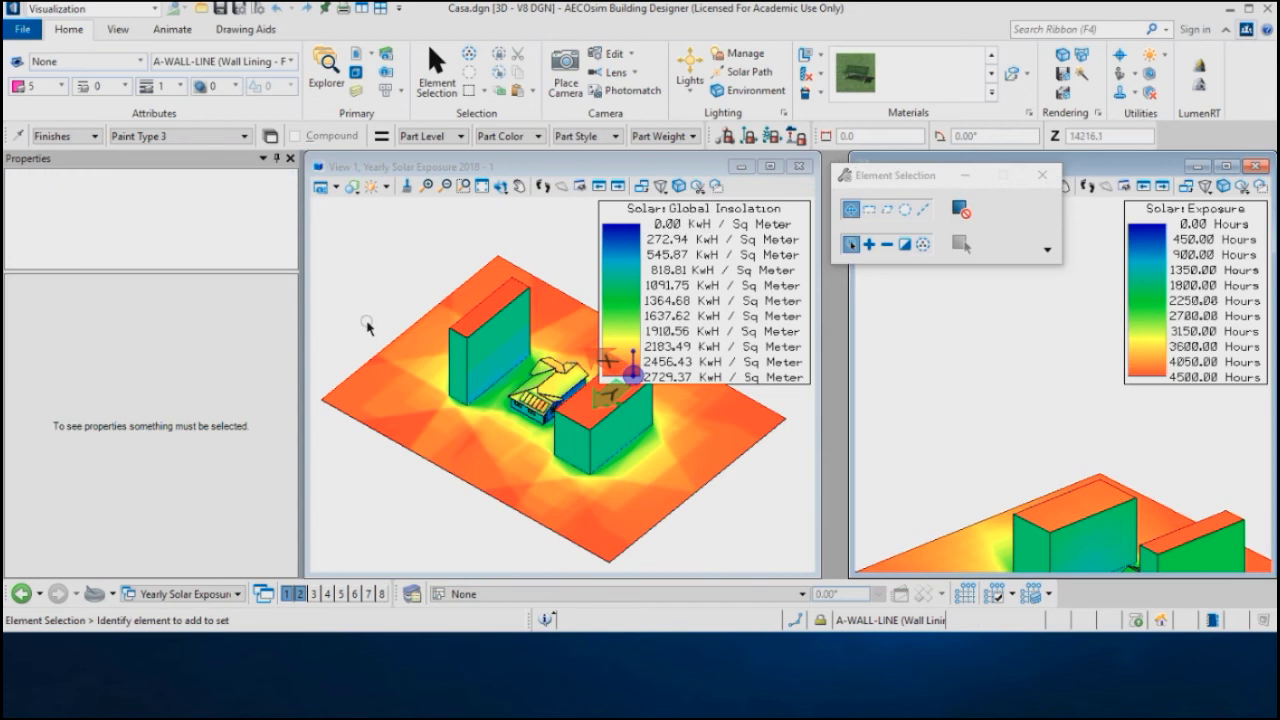
Step: Set the edge override to All Visible in the thematic display settings of the Solar: Global Insolation display style
left_click(352, 187)
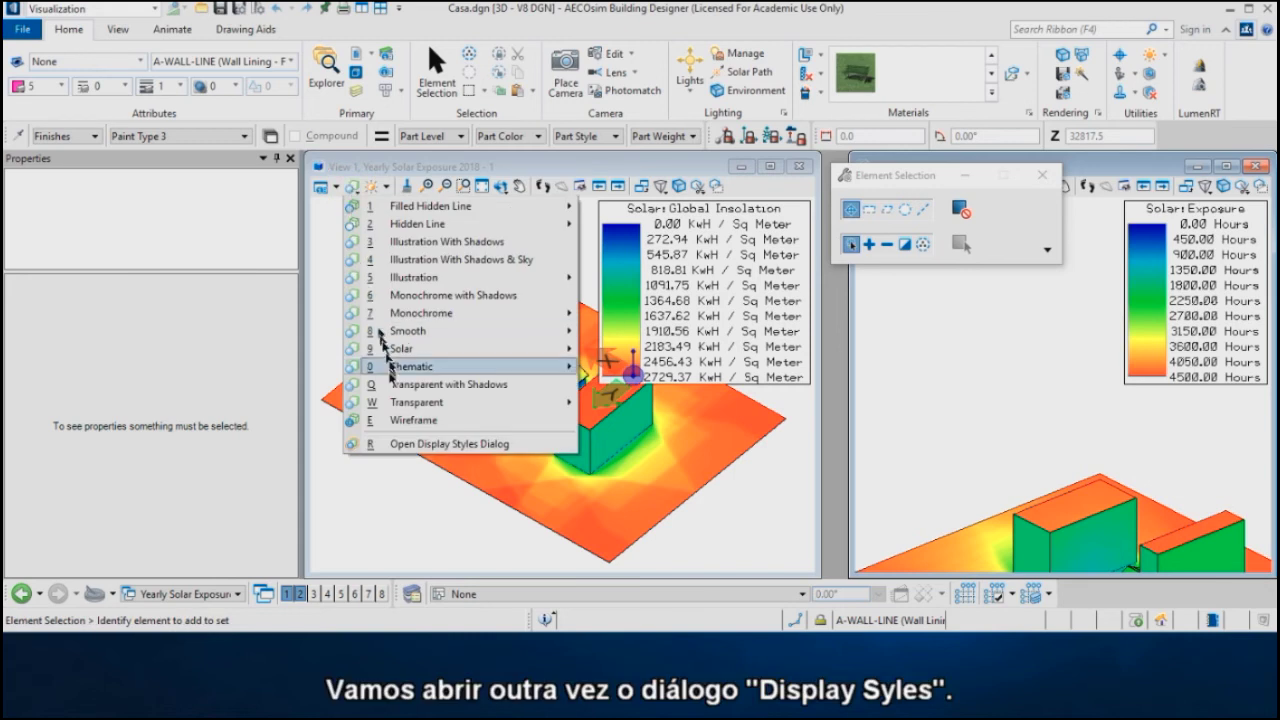
left_click(406, 444)
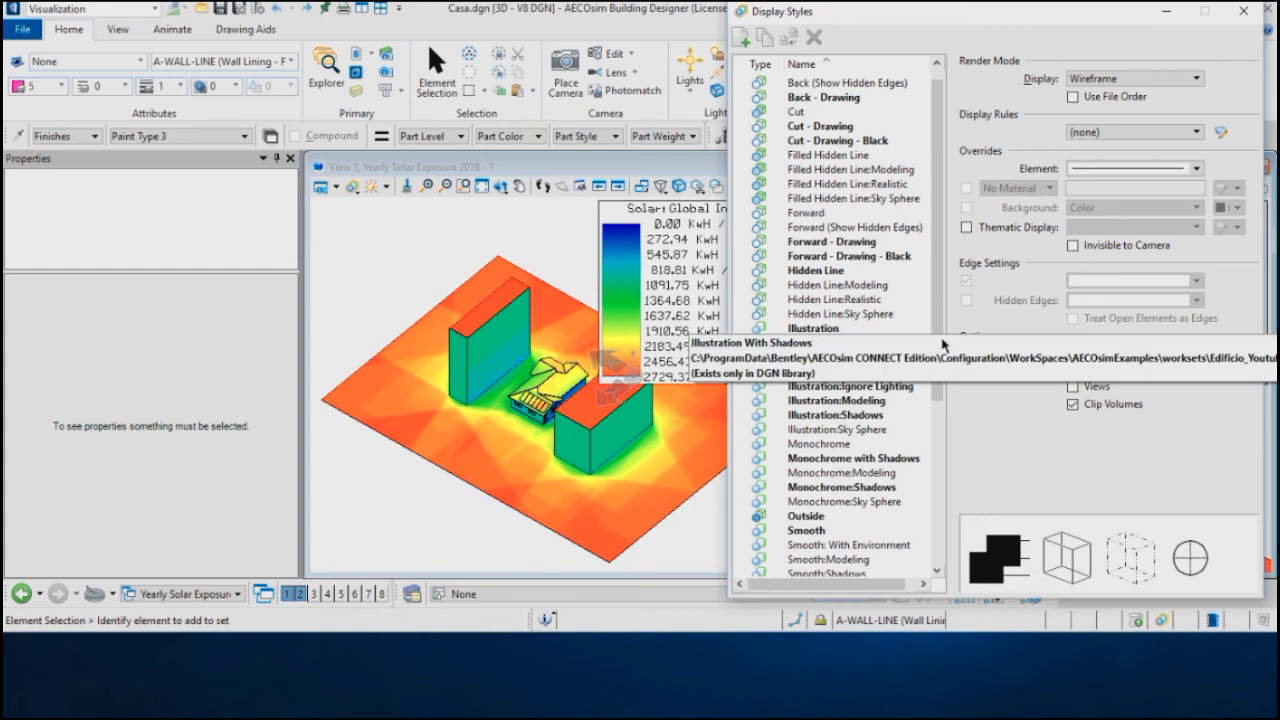
left_click_drag(940, 345, 940, 519)
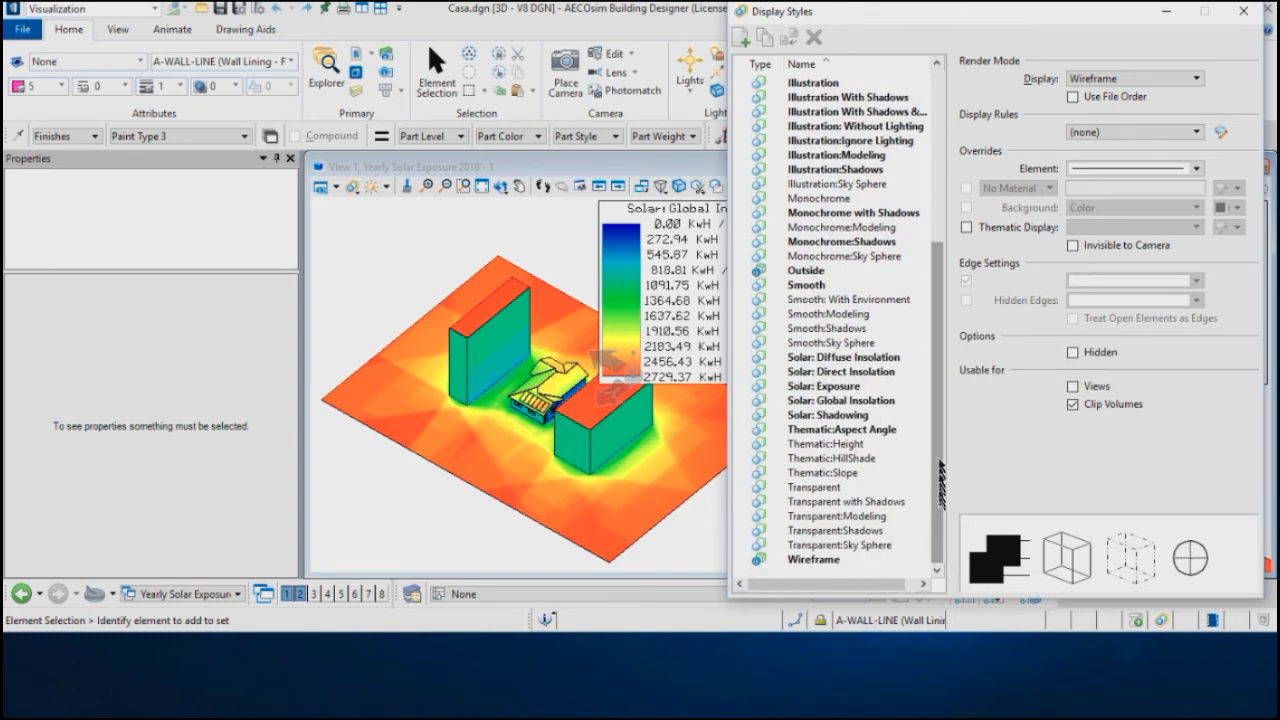
left_click(829, 401)
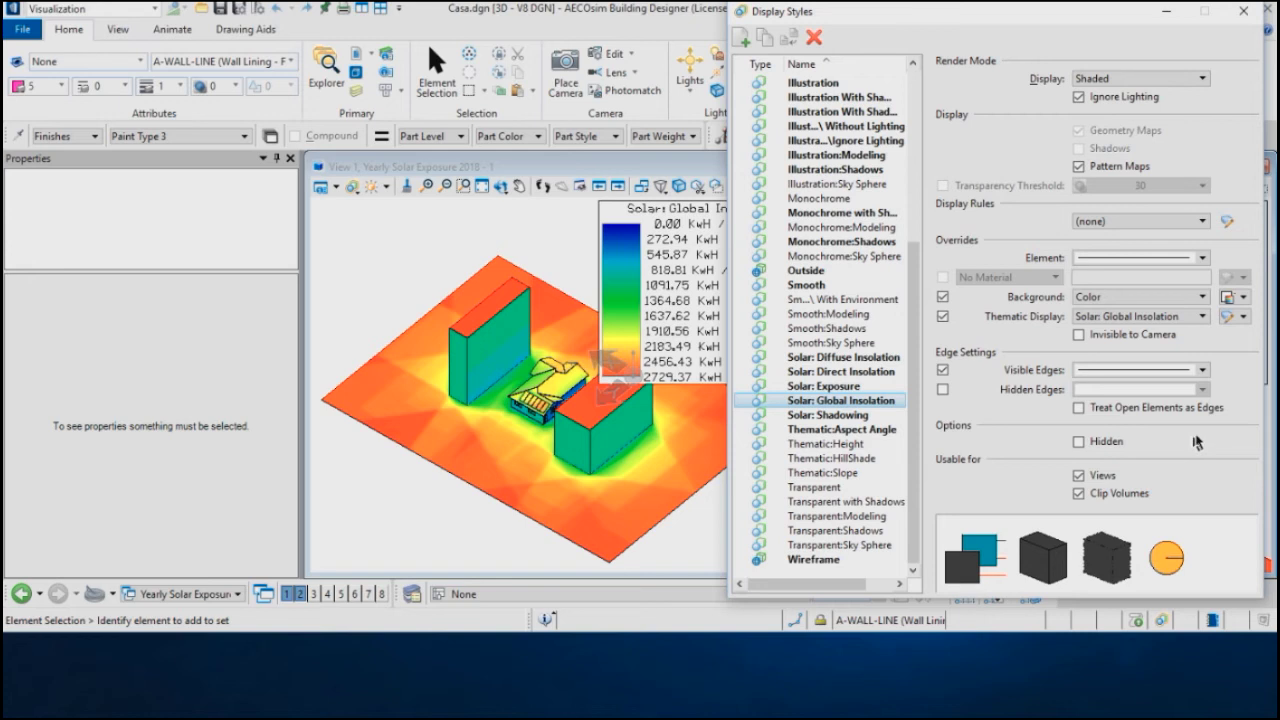
left_click(1244, 316)
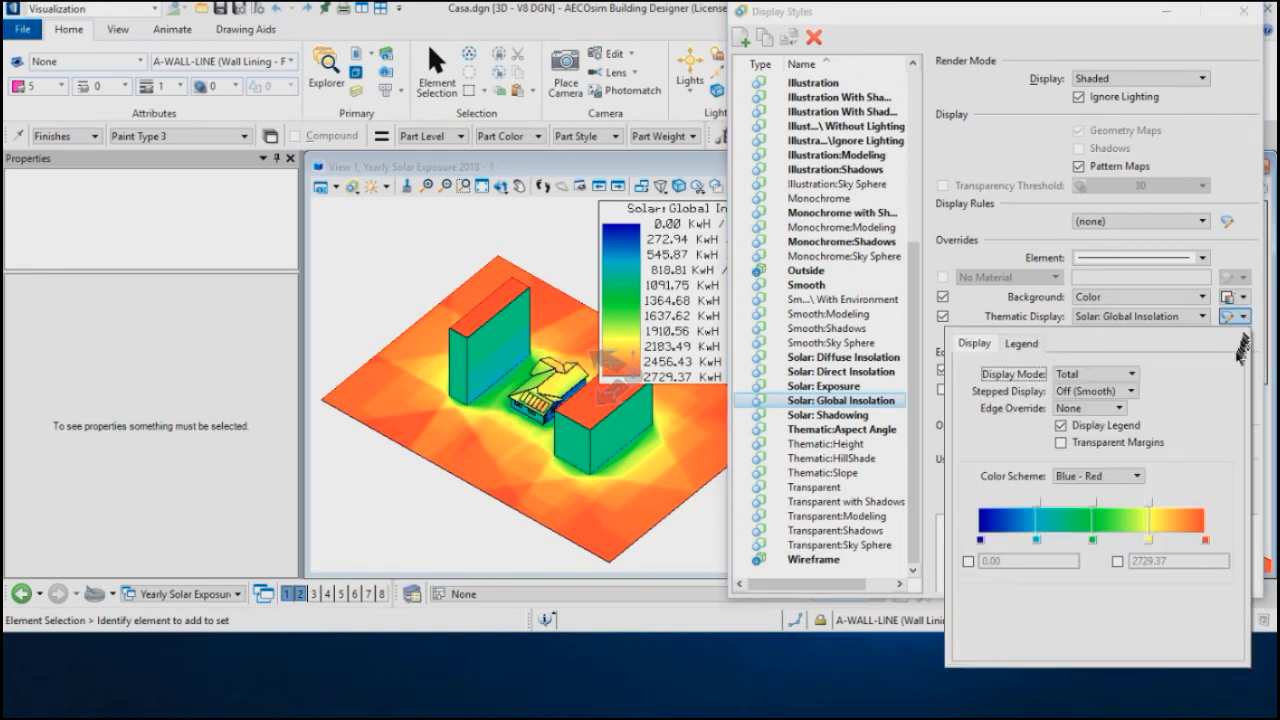
left_click(1119, 408)
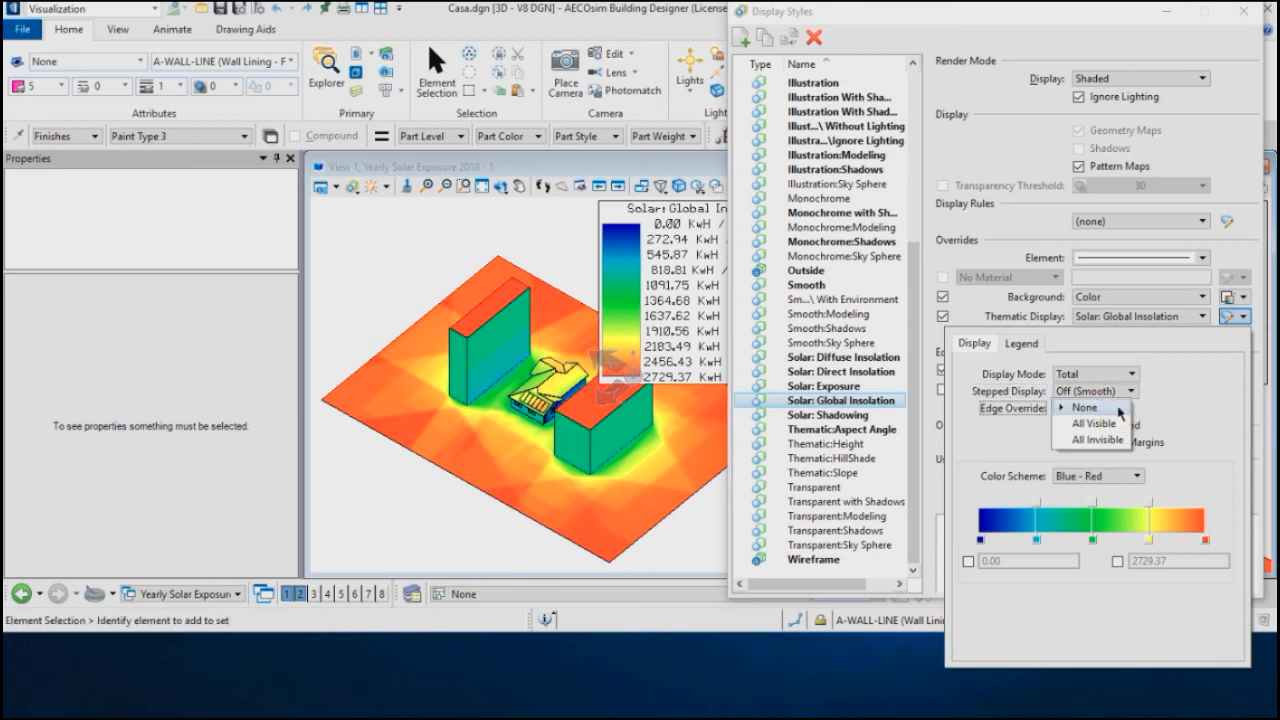
left_click(1105, 424)
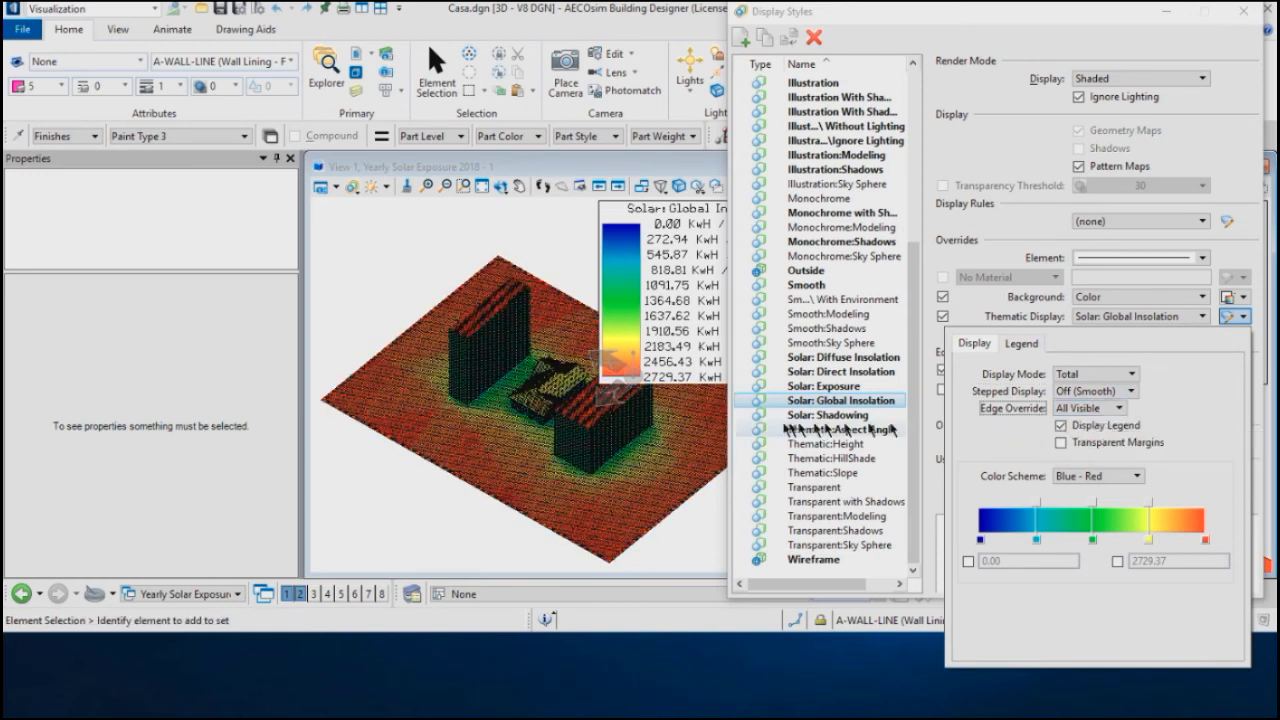
Step: Examine the calculation meshes on the house's walls, roof and solar panels up close in View 1
scroll(585, 418, "up", 5)
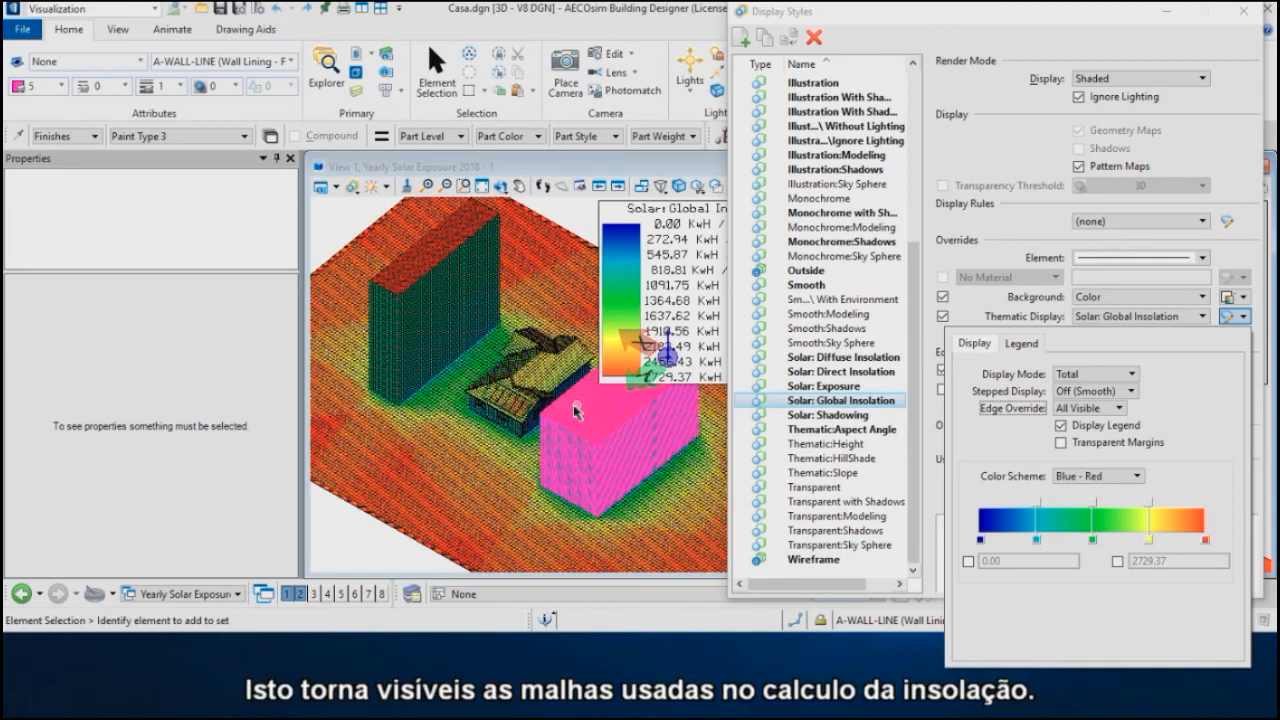
scroll(532, 333, "up", 6)
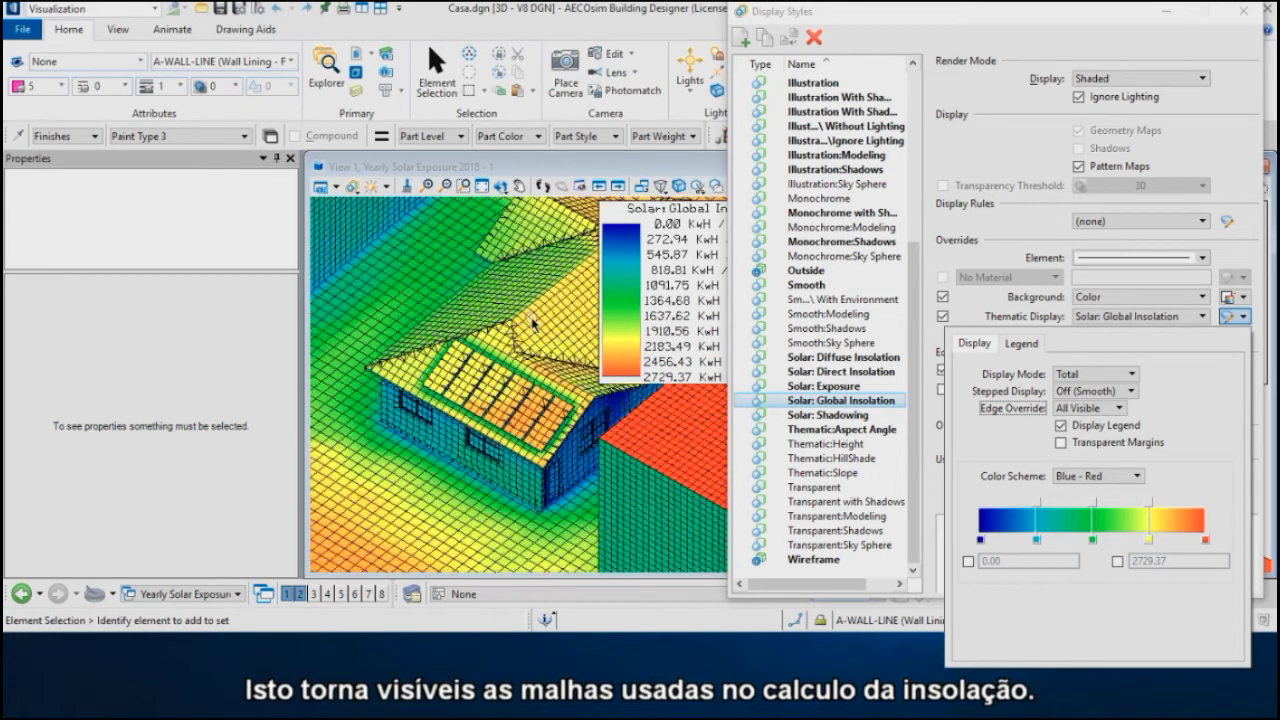
scroll(532, 333, "up", 2)
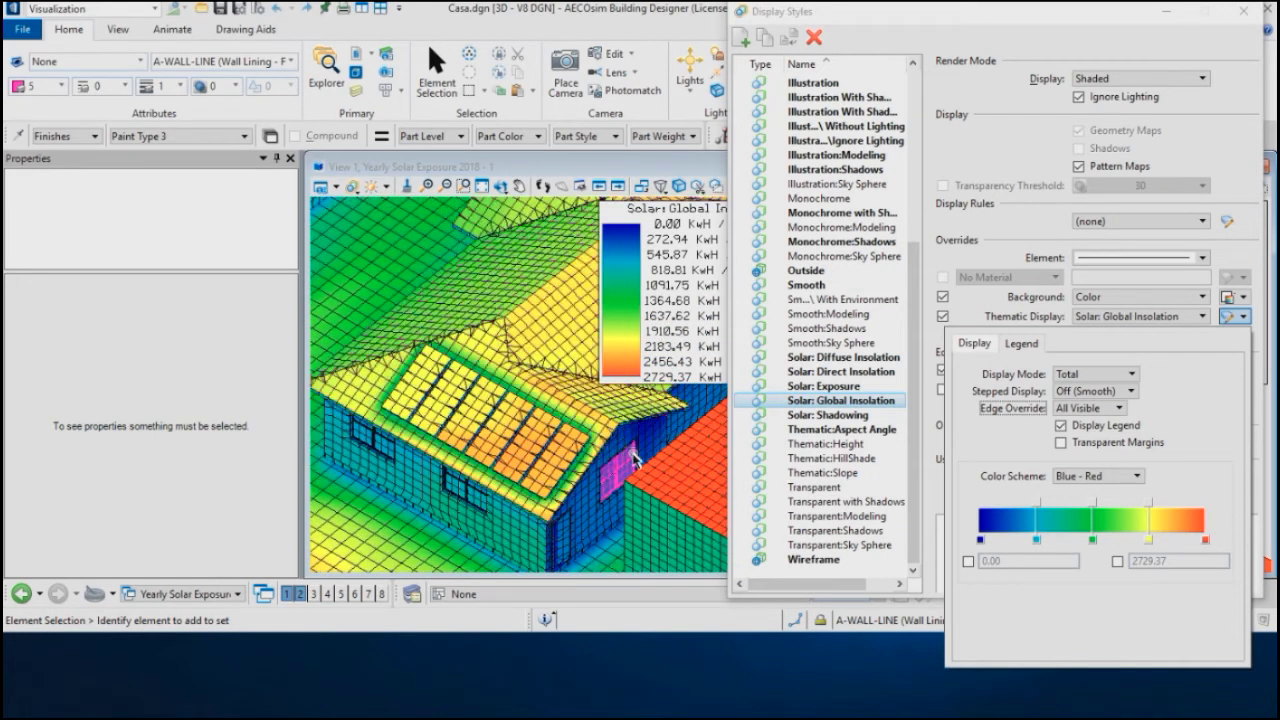
scroll(640, 485, "up", 3)
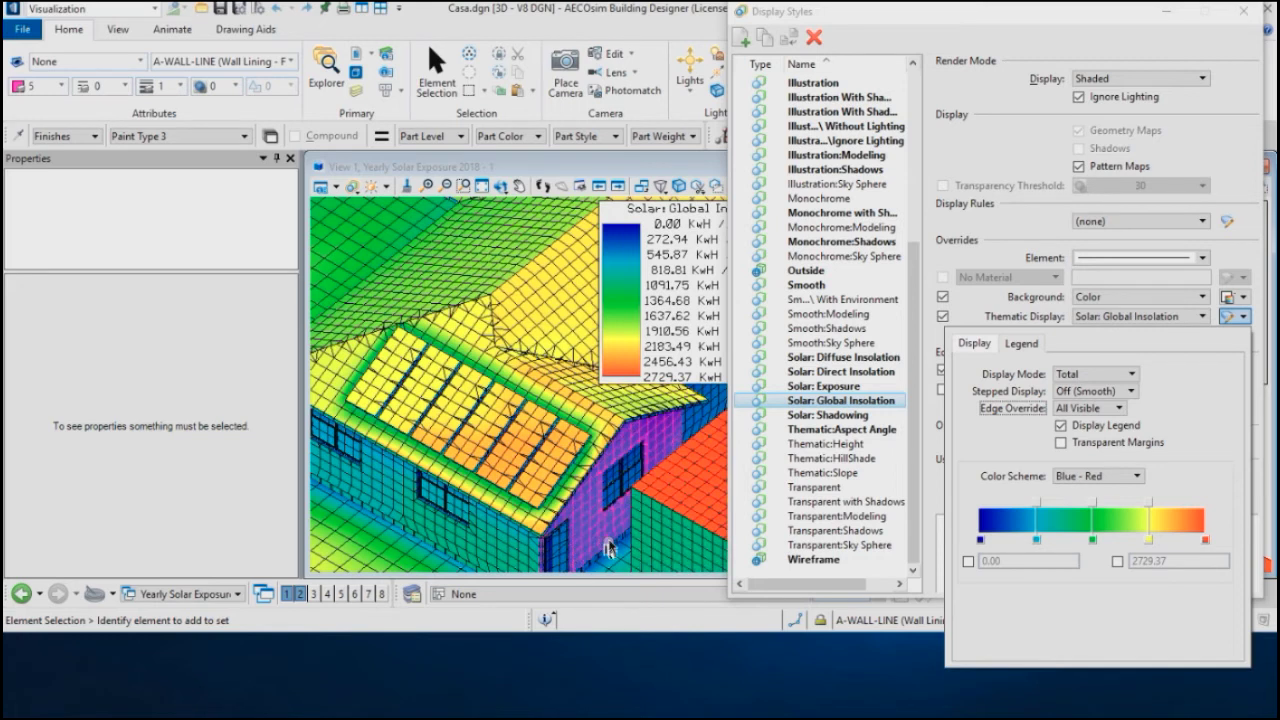
middle_click_drag(559, 495, 561, 483)
scroll(561, 483, "down", 1)
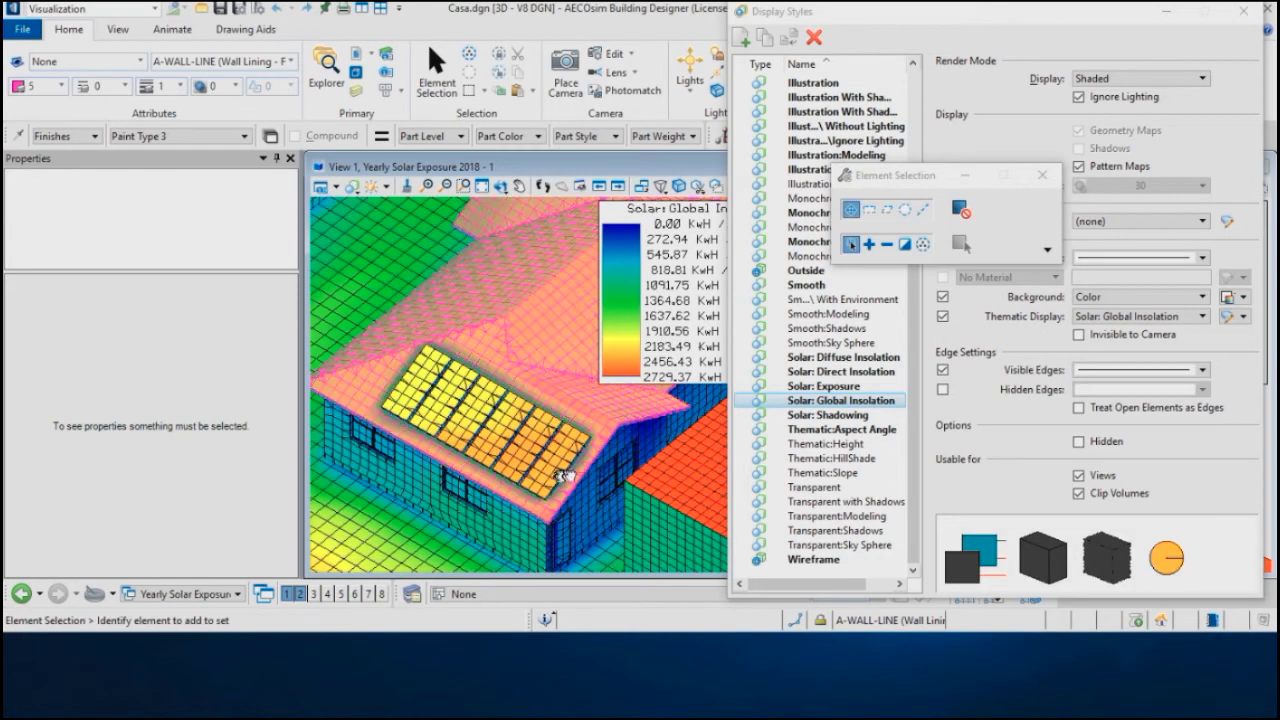
left_click(588, 511)
left_click(556, 497)
scroll(556, 497, "down", 2)
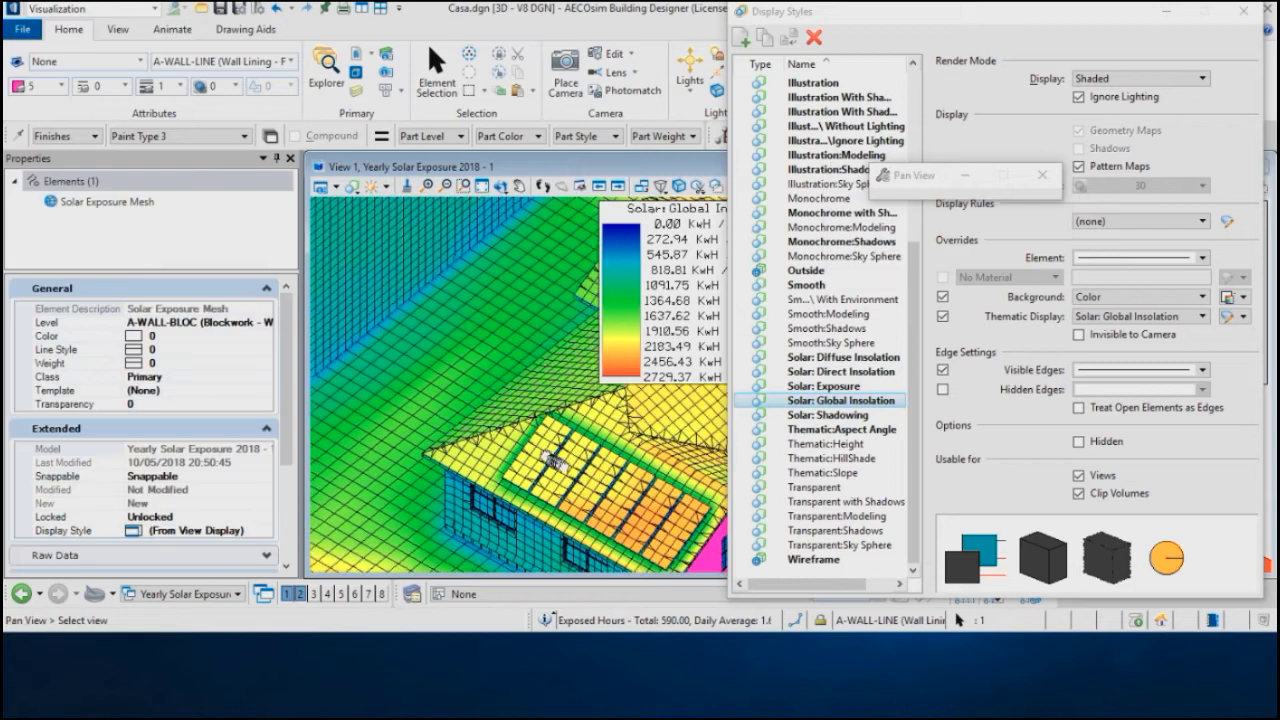
scroll(585, 485, "up", 2)
middle_click_drag(585, 485, 500, 435)
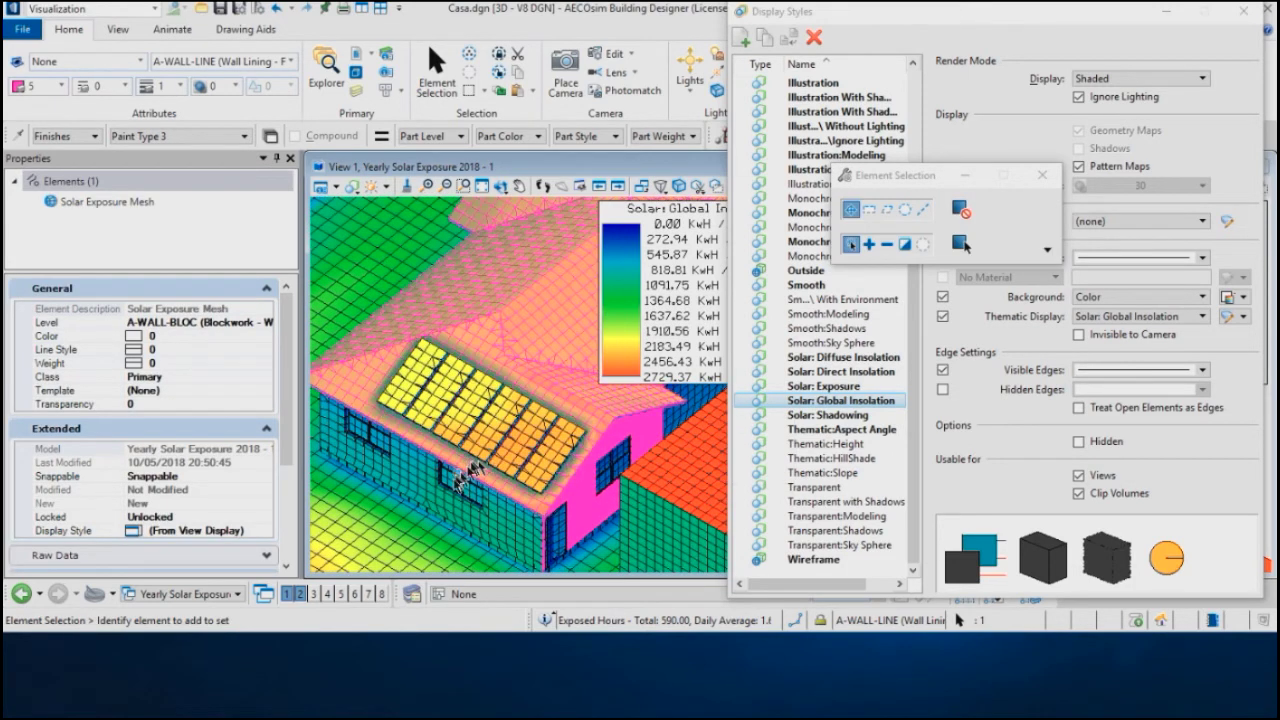
scroll(462, 390, "up", 2)
scroll(418, 508, "up", 1)
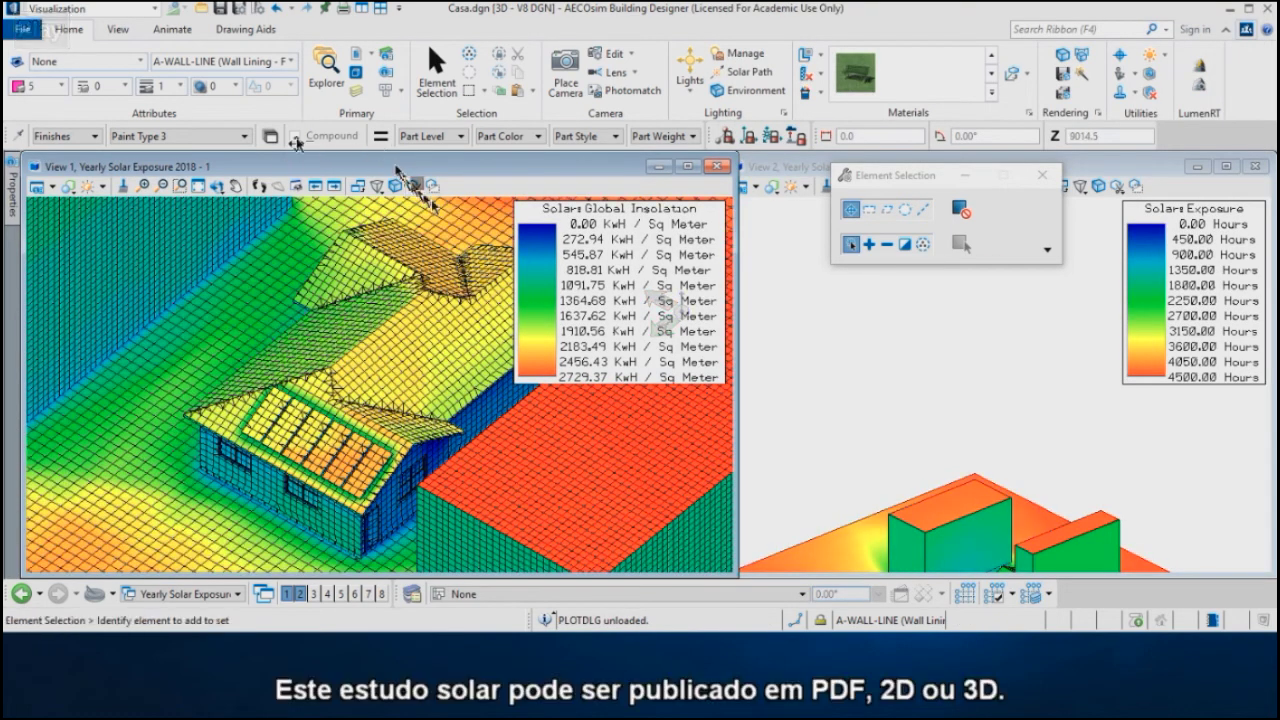
Step: Set up a print of View 1 with the PDF printer driver and enable Print to 3D
left_click(342, 10)
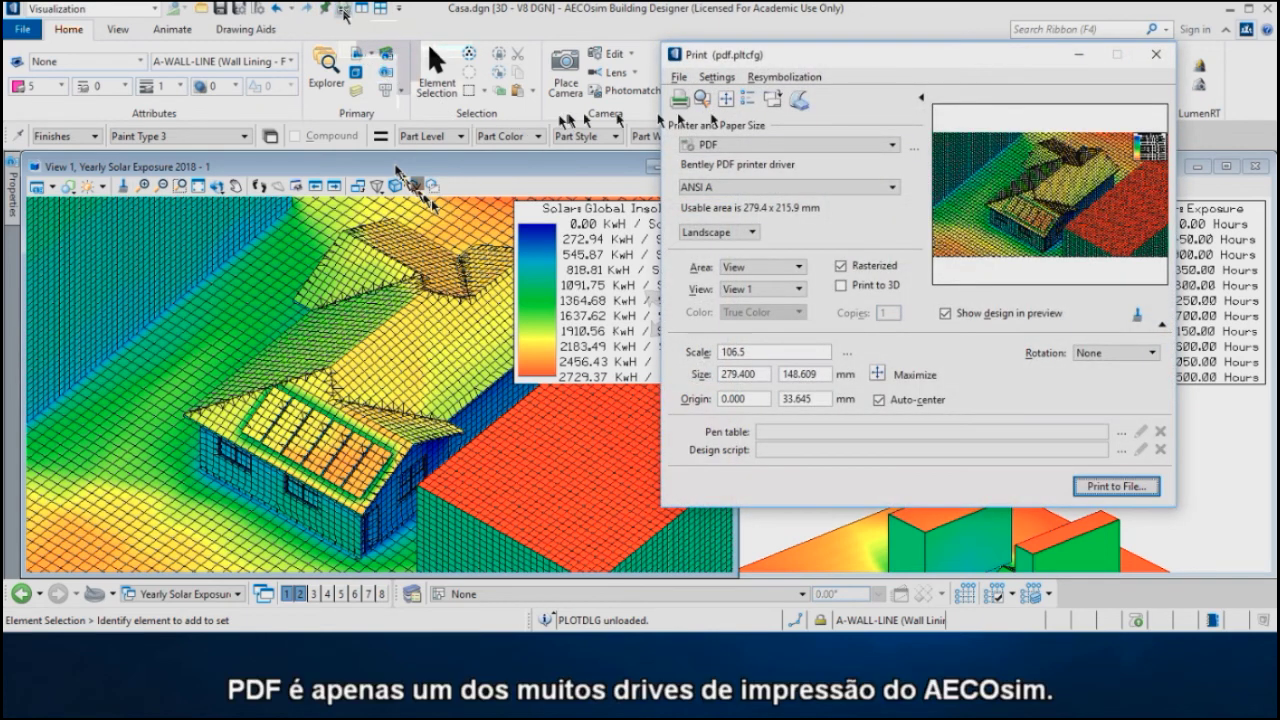
left_click_drag(890, 62, 853, 62)
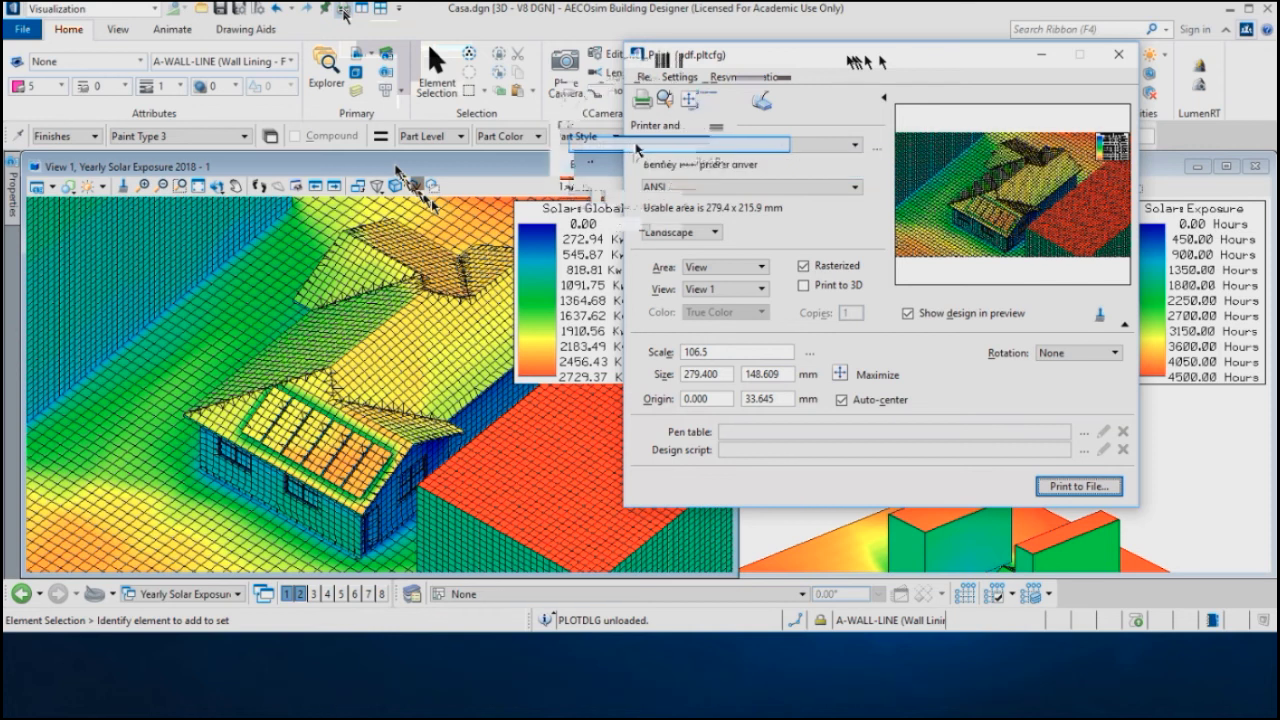
left_click(635, 147)
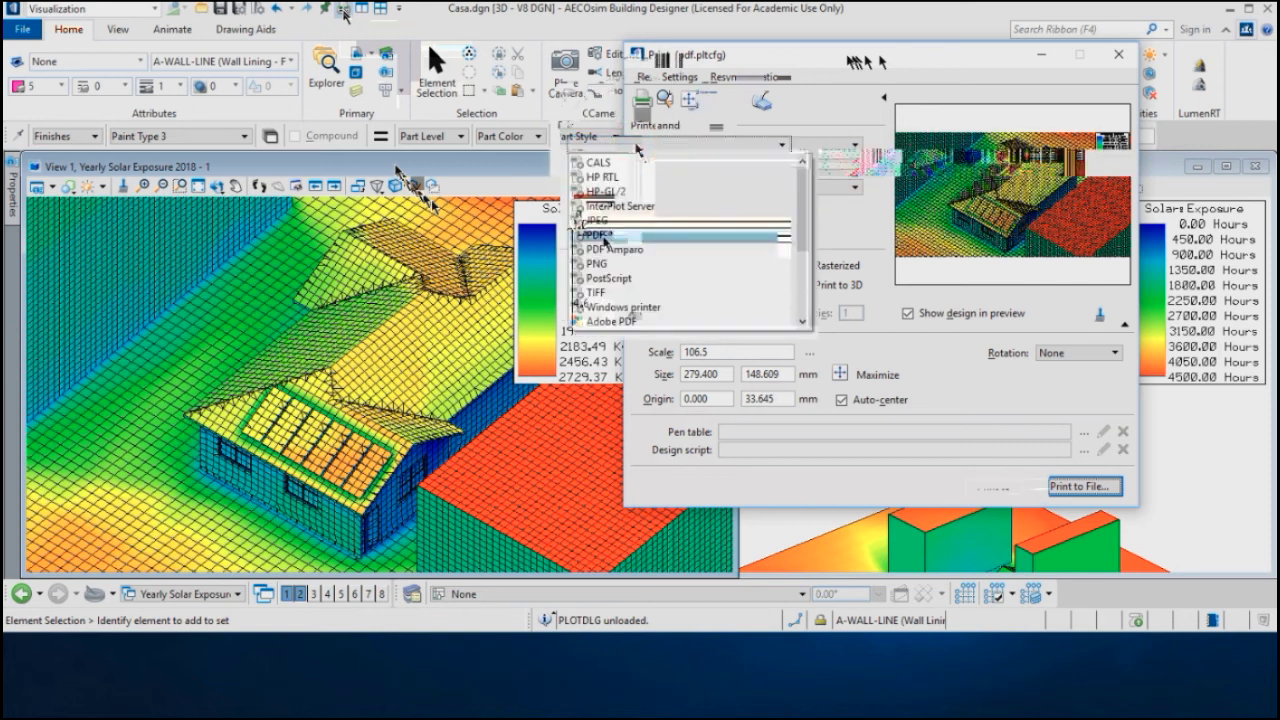
left_click(601, 238)
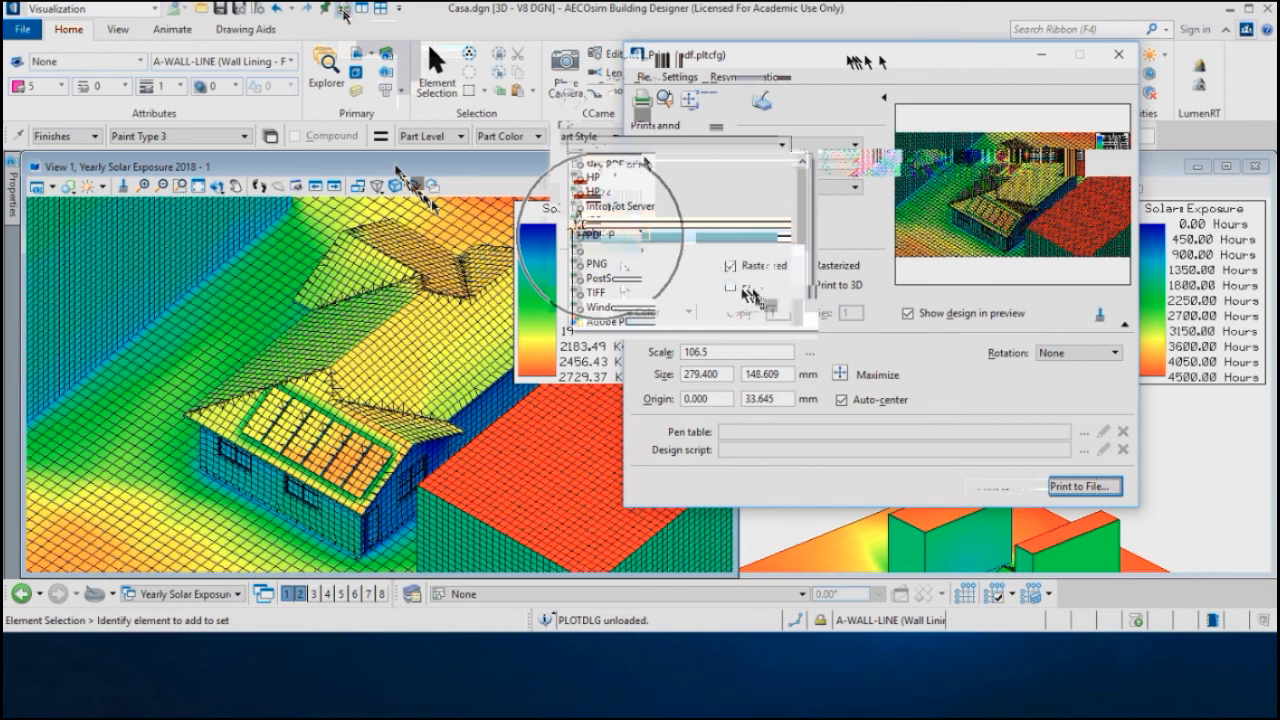
key("space")
key("space")
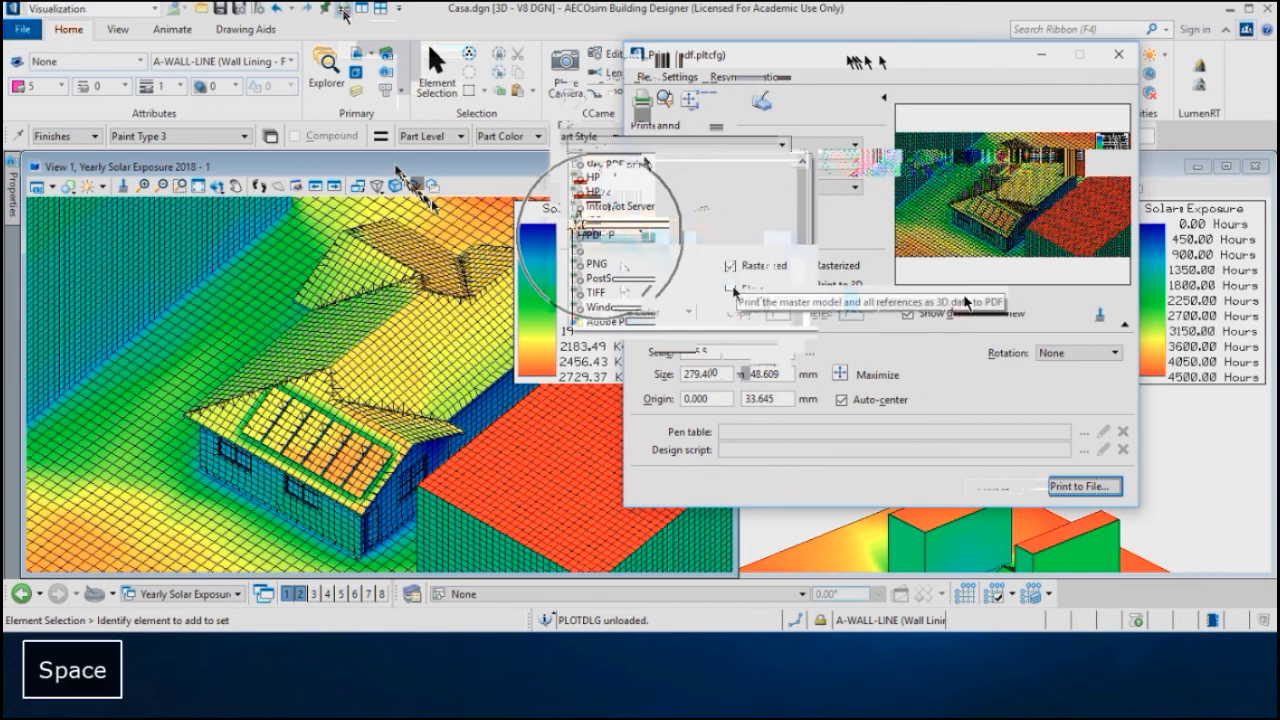
left_click(731, 289)
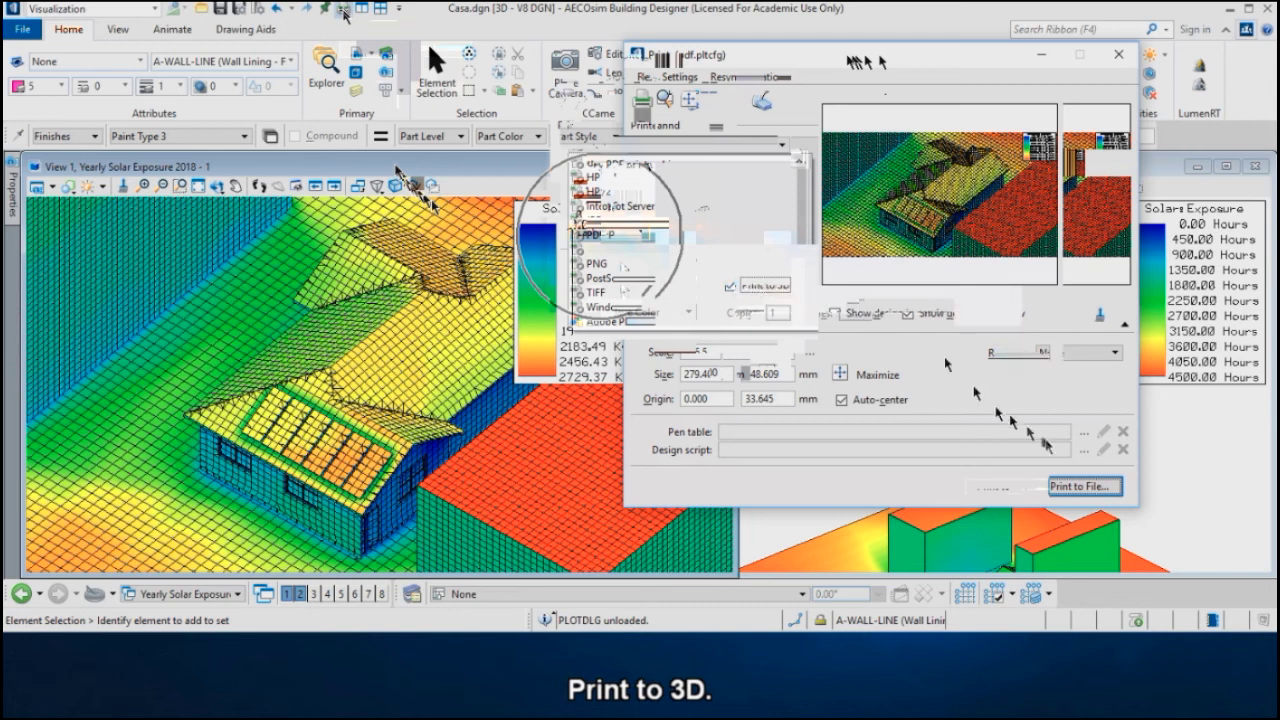
Step: Print to the file Casa-Yearly Solar Exposure 2018 - 1-001 in the Plot folder and close the Print dialog
left_click(1085, 486)
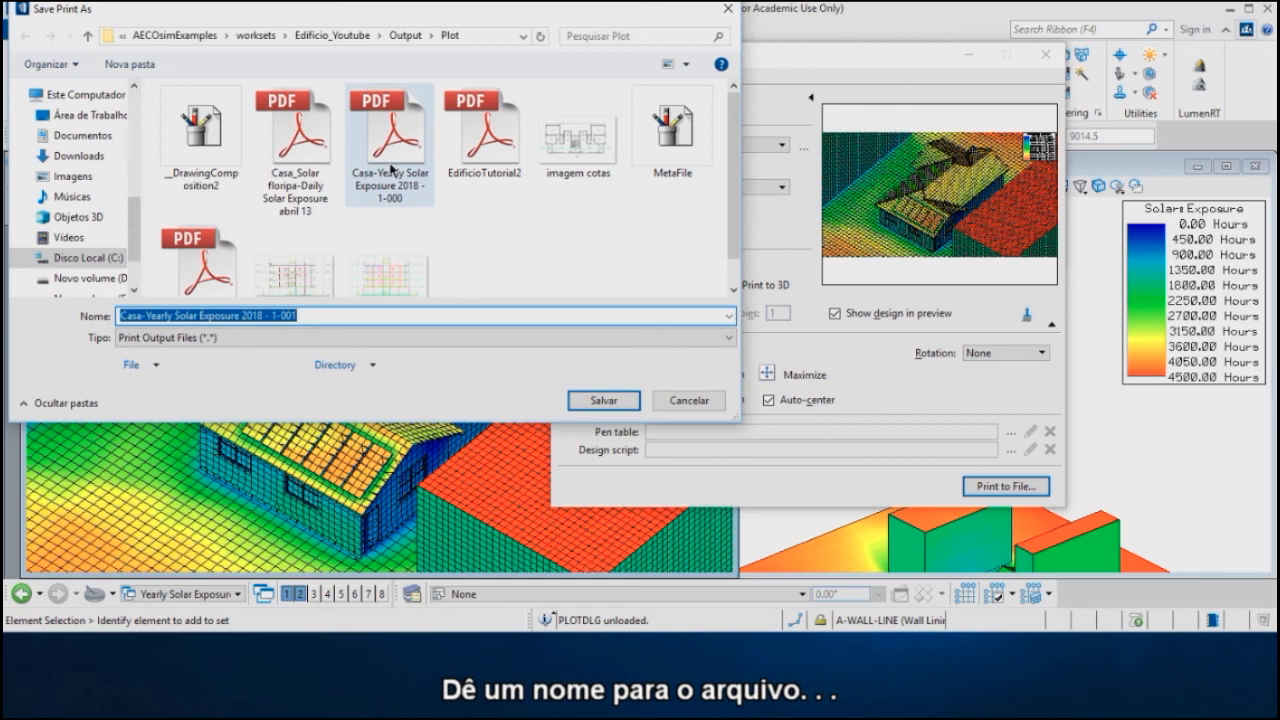
left_click(608, 400)
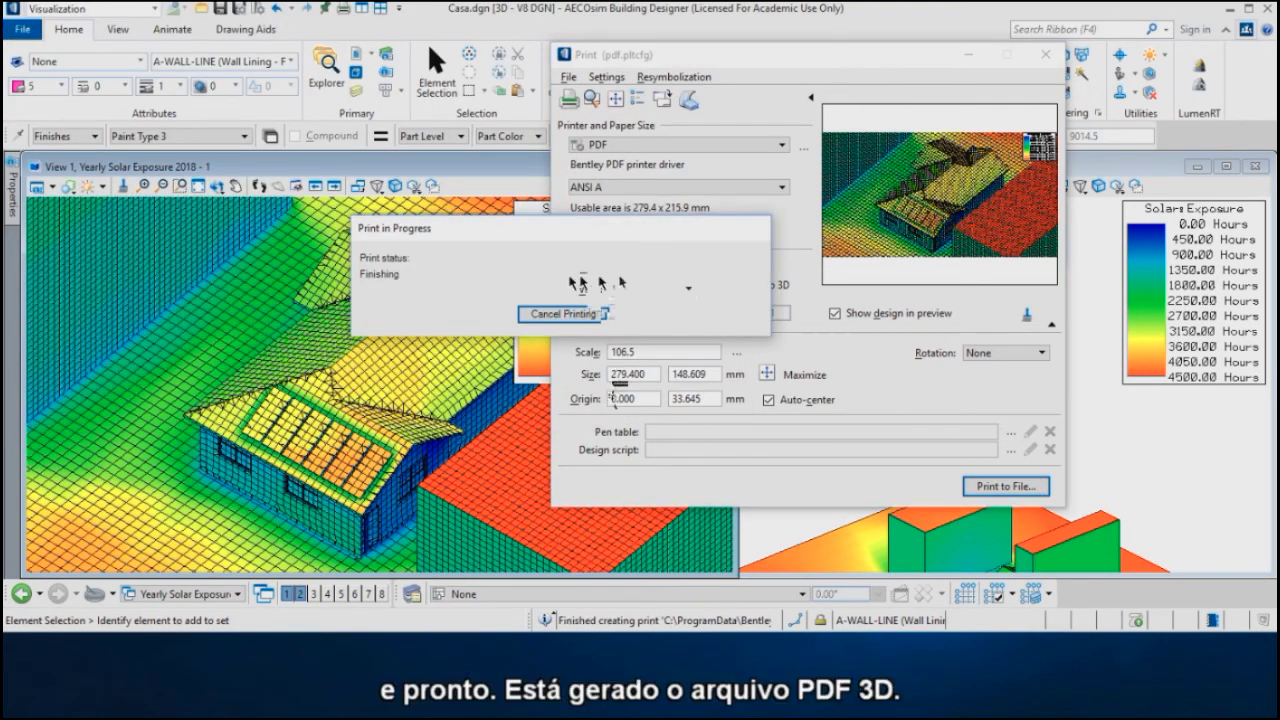
left_click(1046, 58)
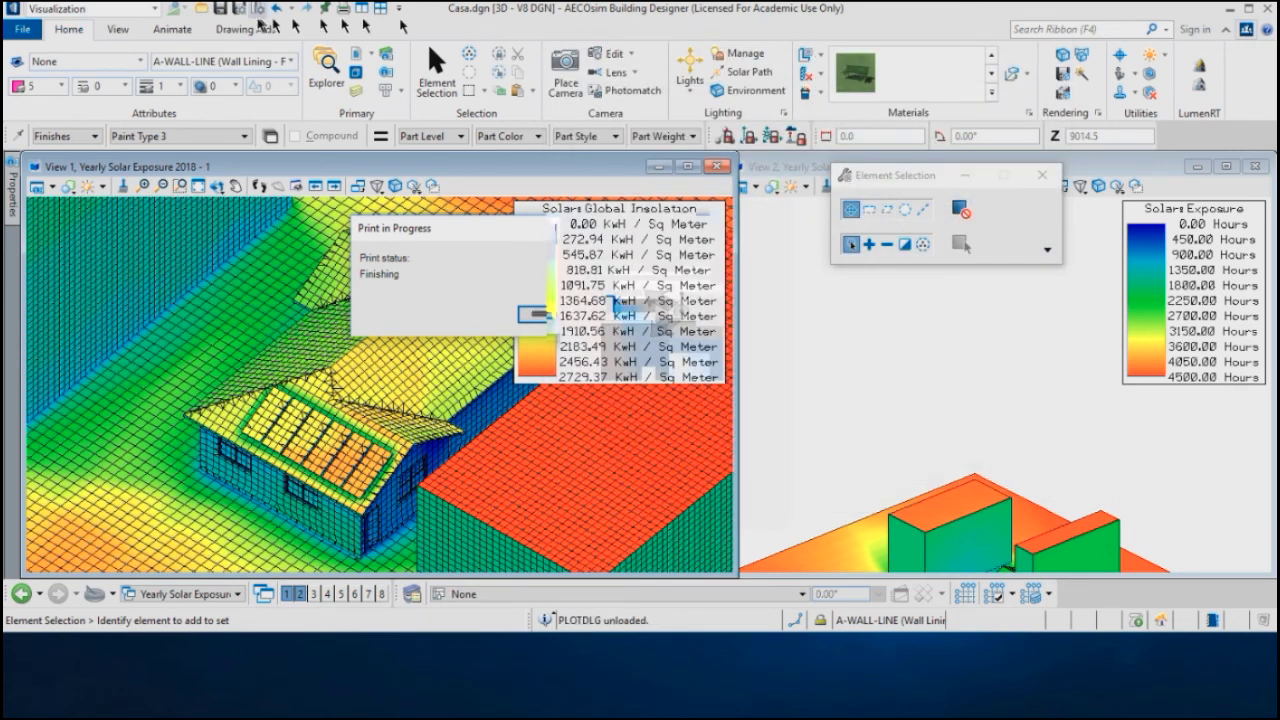
Step: Show the folder of Casa.dgn in File Explorer and go to the Edificio_Youtube workset's Output\Plot folder
left_click(21, 29)
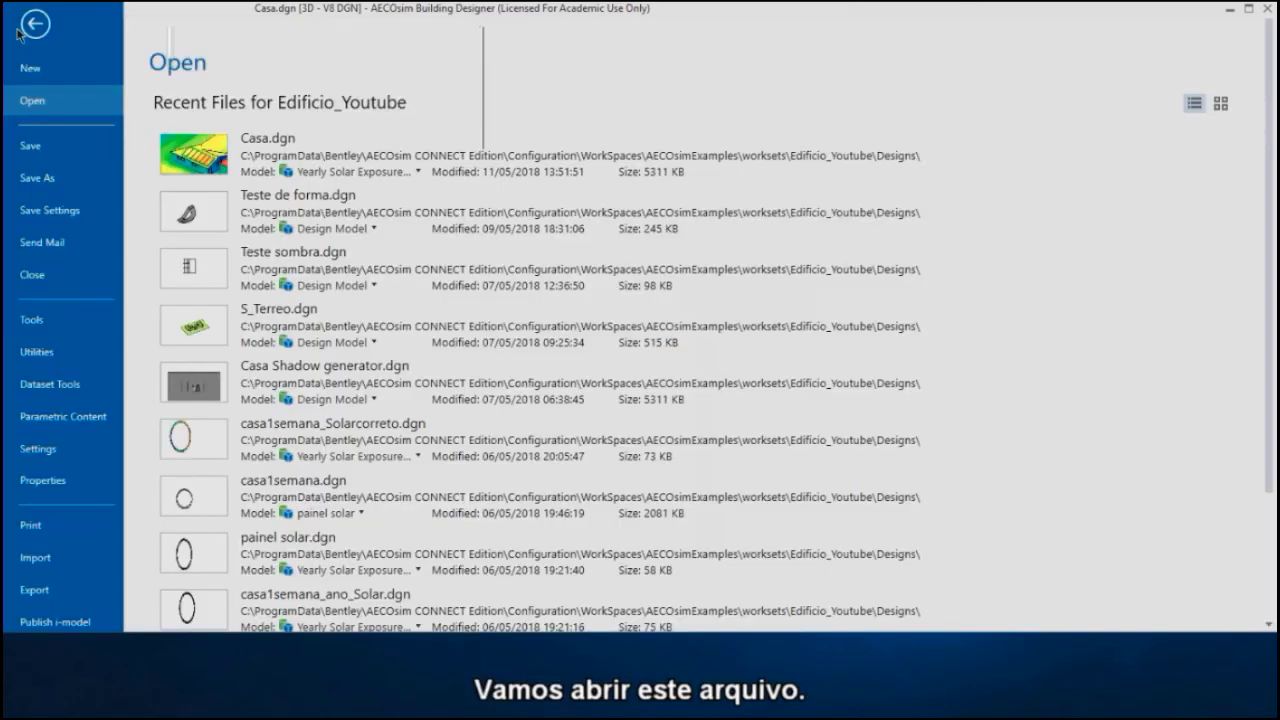
right_click(434, 168)
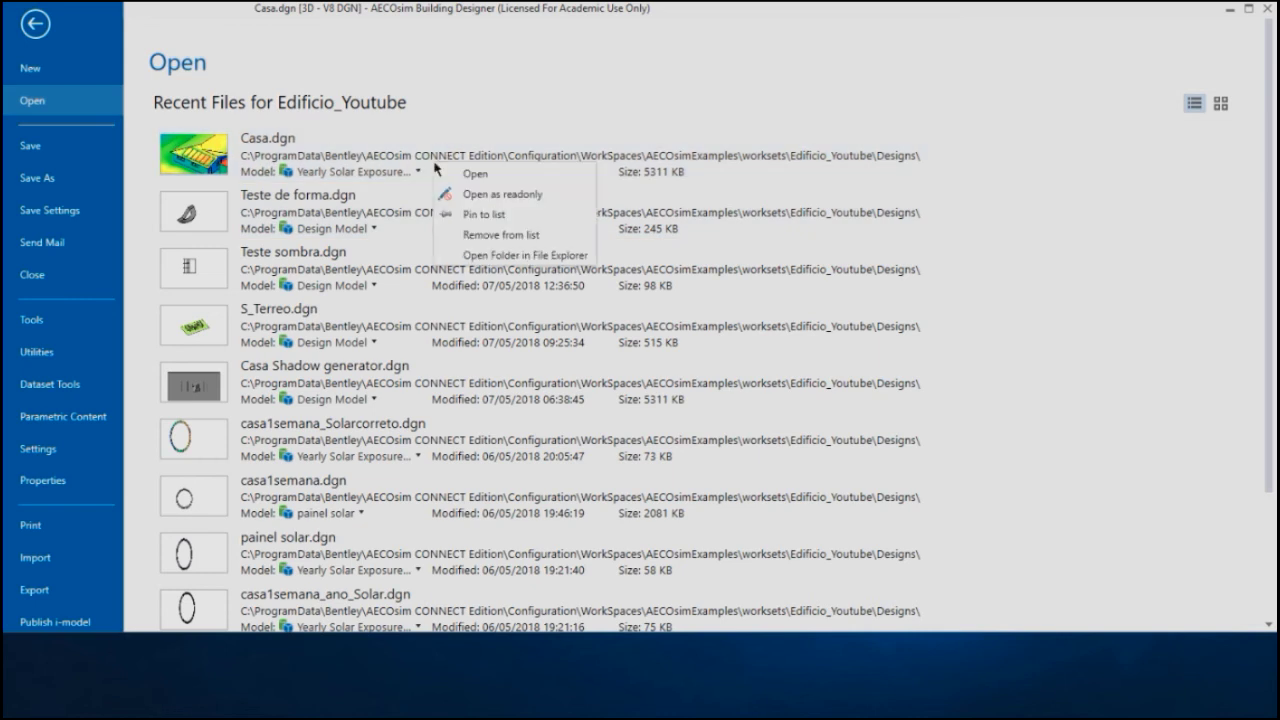
left_click(505, 256)
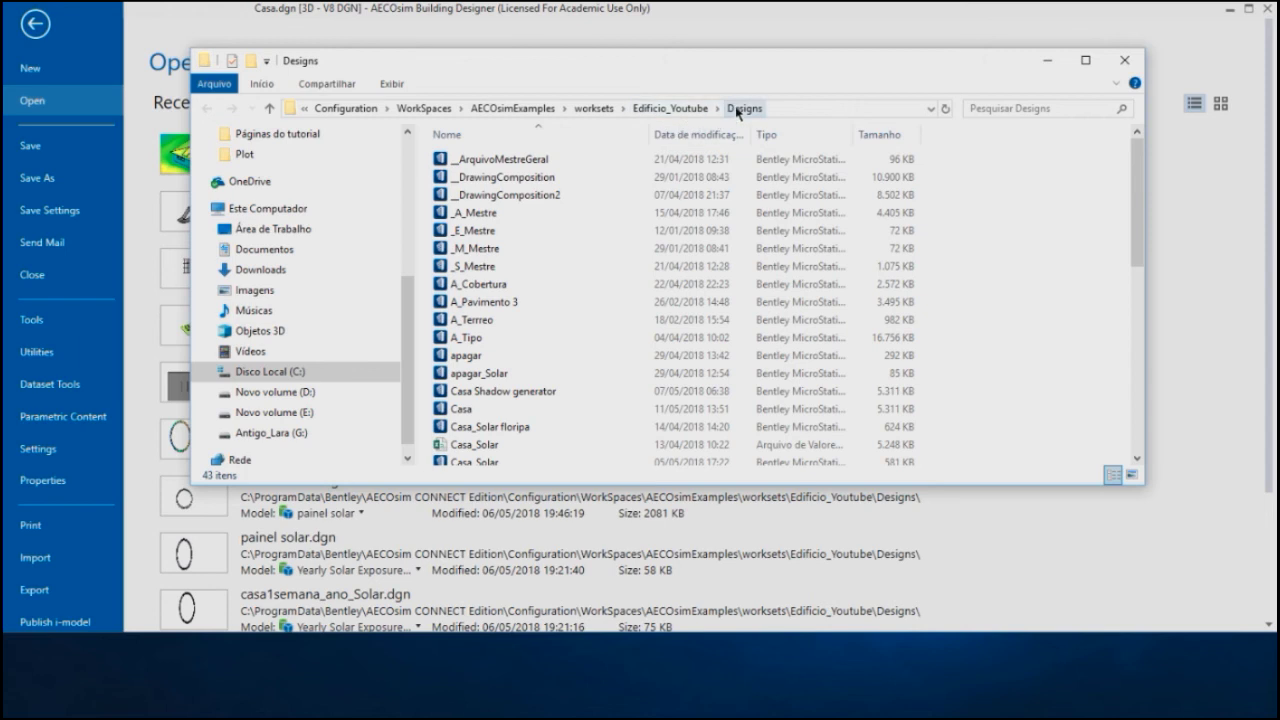
left_click(681, 110)
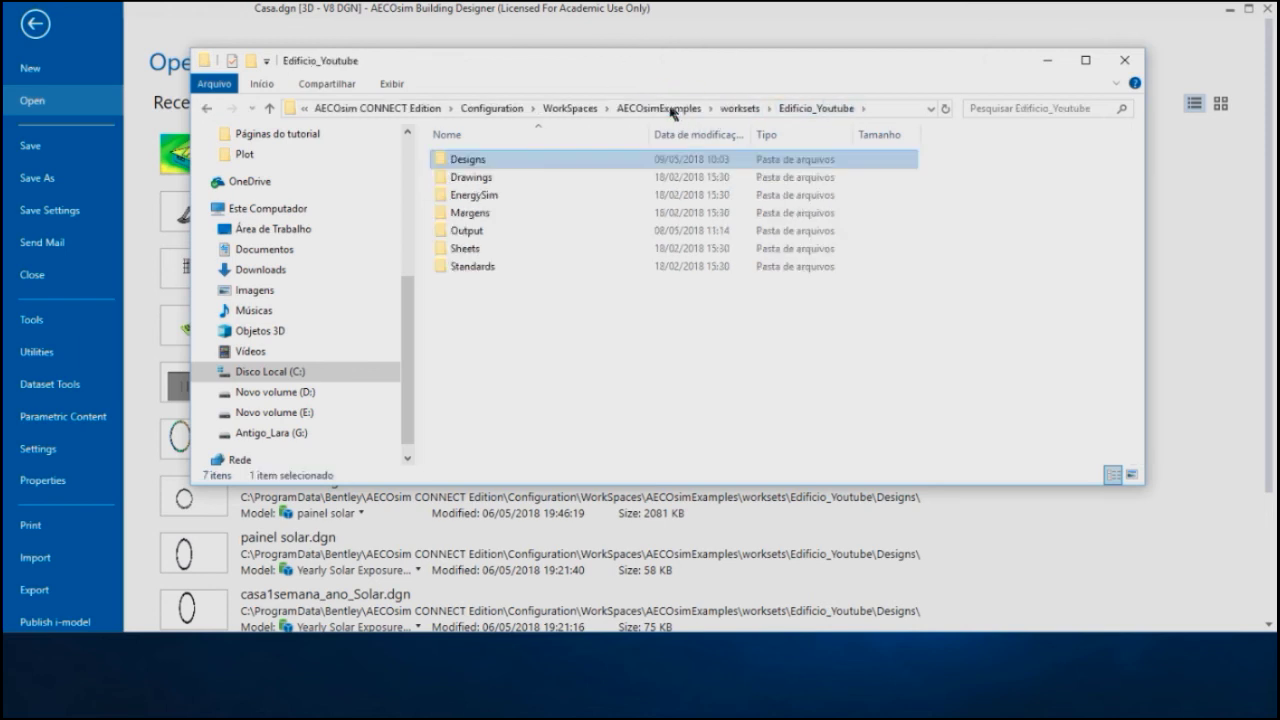
left_click(472, 234)
double_click(472, 234)
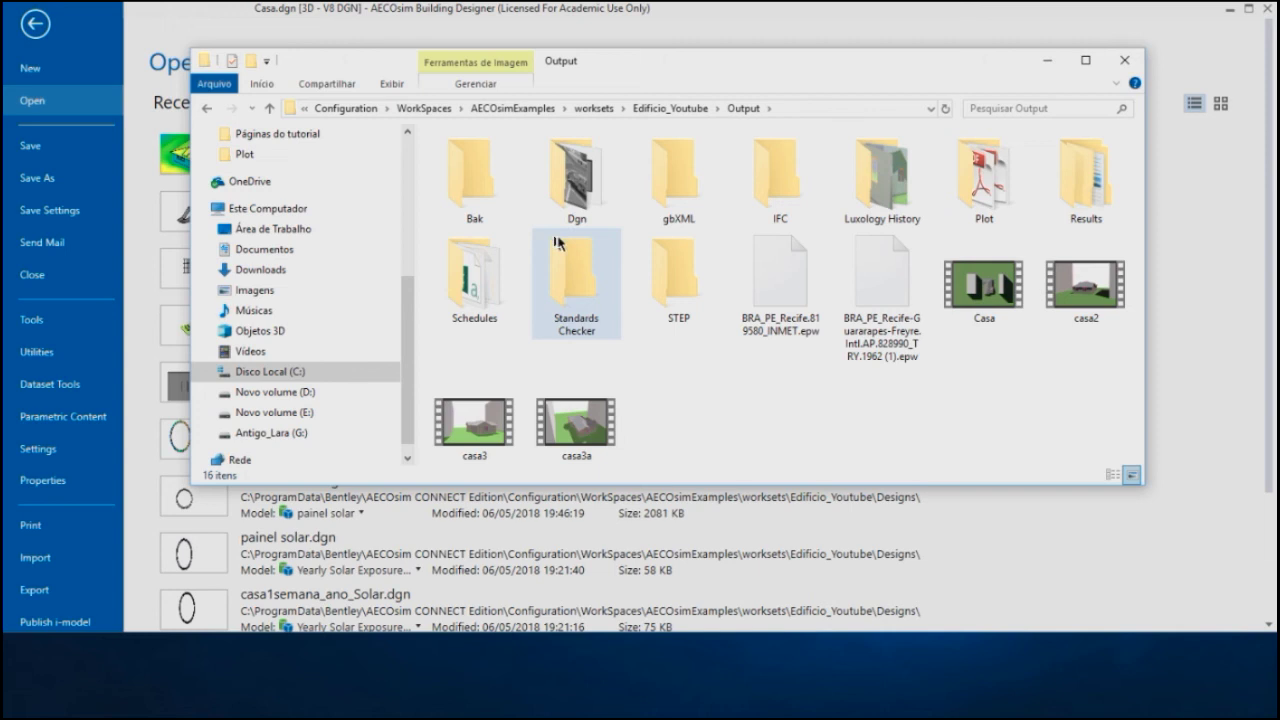
left_click(982, 197)
double_click(982, 197)
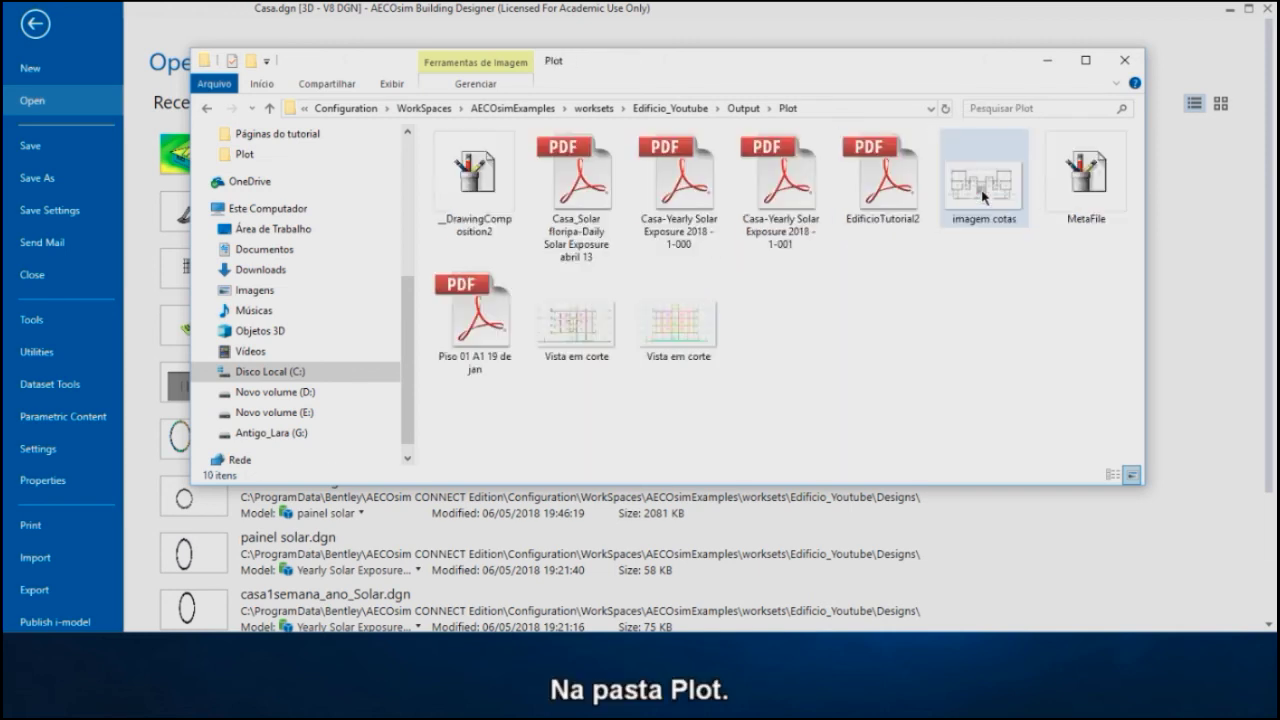
Step: Open Casa-Yearly Solar Exposure 2018 - 1-000 in Adobe Acrobat, inspect the 3D house, roof panels and whole site, and close it
double_click(680, 190)
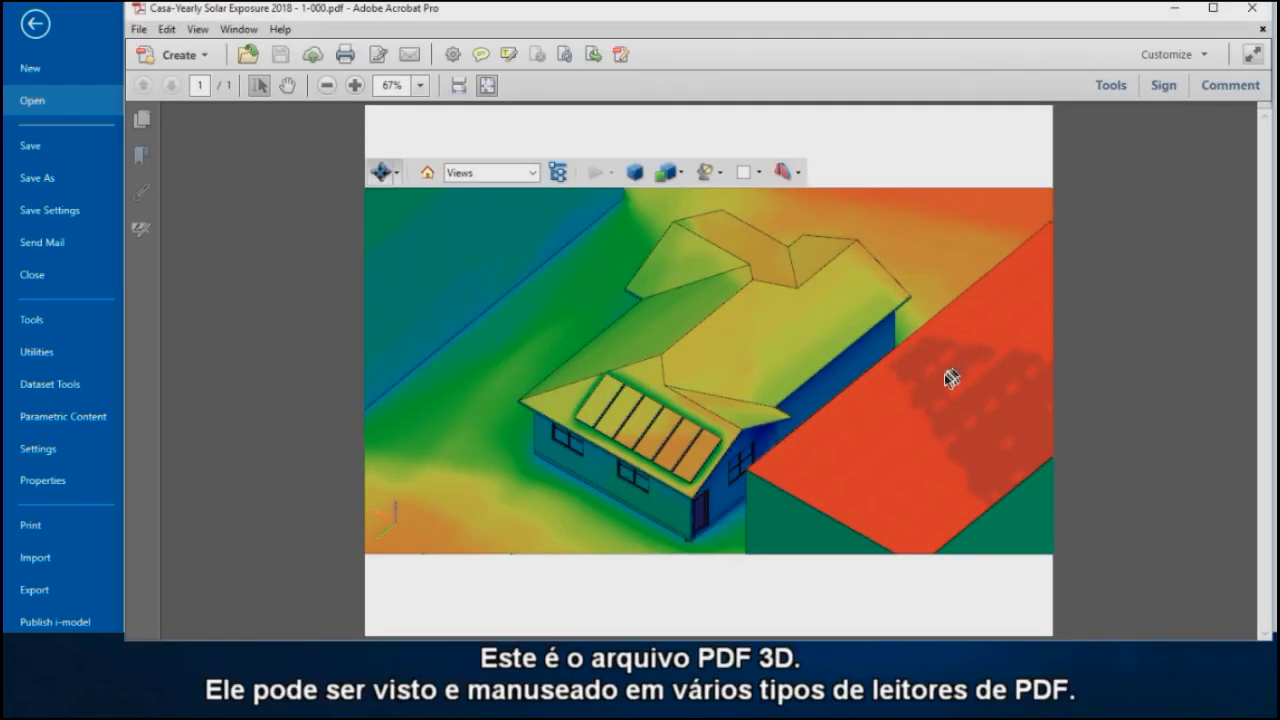
left_click_drag(689, 449, 767, 423)
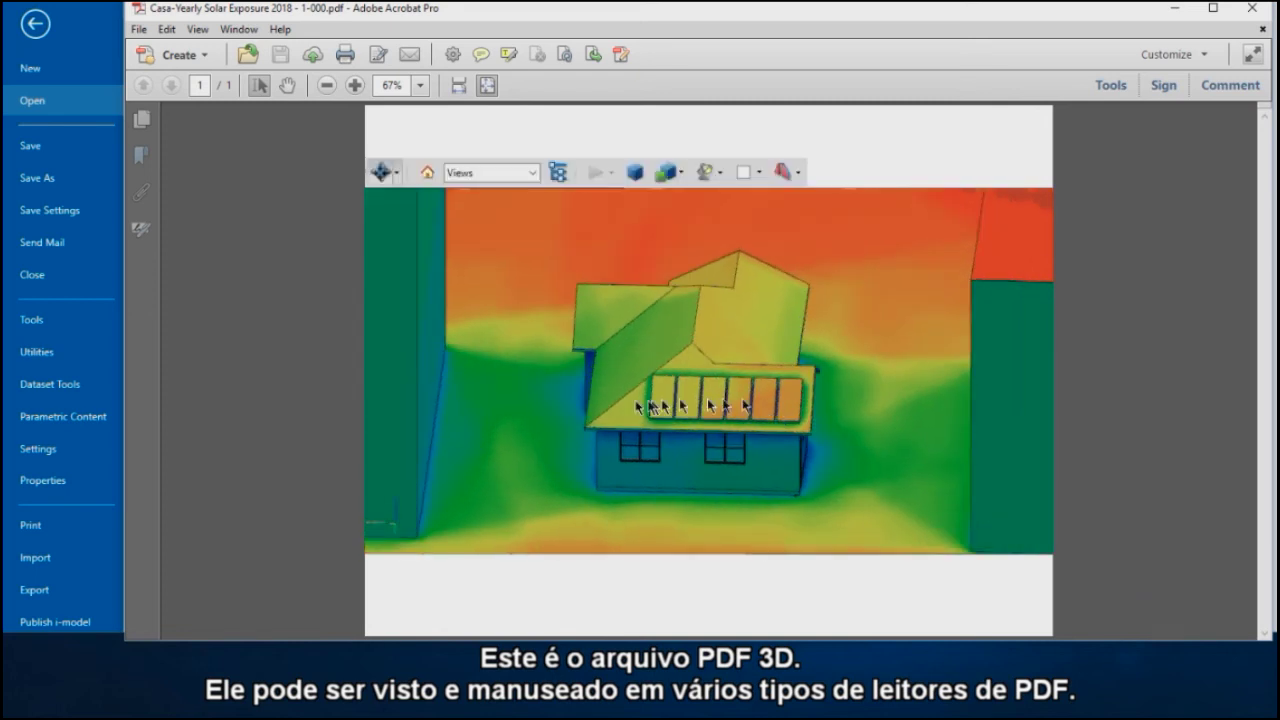
left_click_drag(586, 404, 820, 410)
scroll(779, 453, "up", 5)
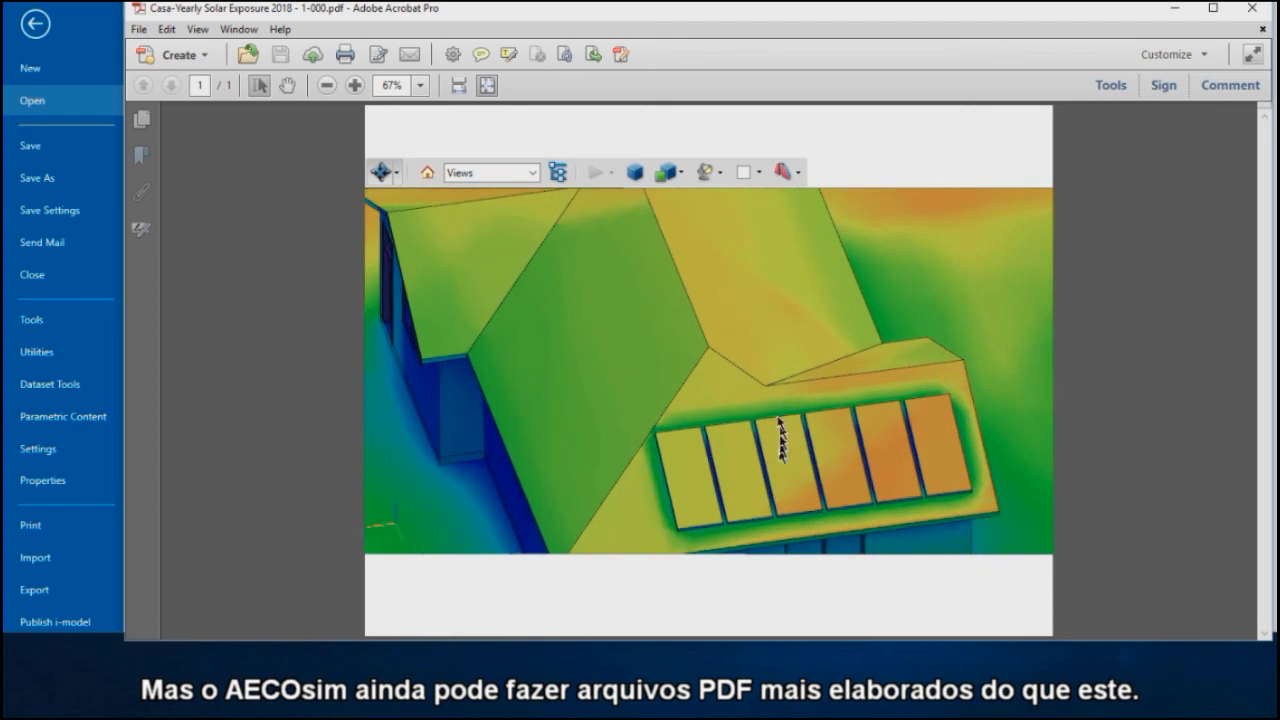
scroll(779, 425, "down", 4)
scroll(762, 395, "down", 8)
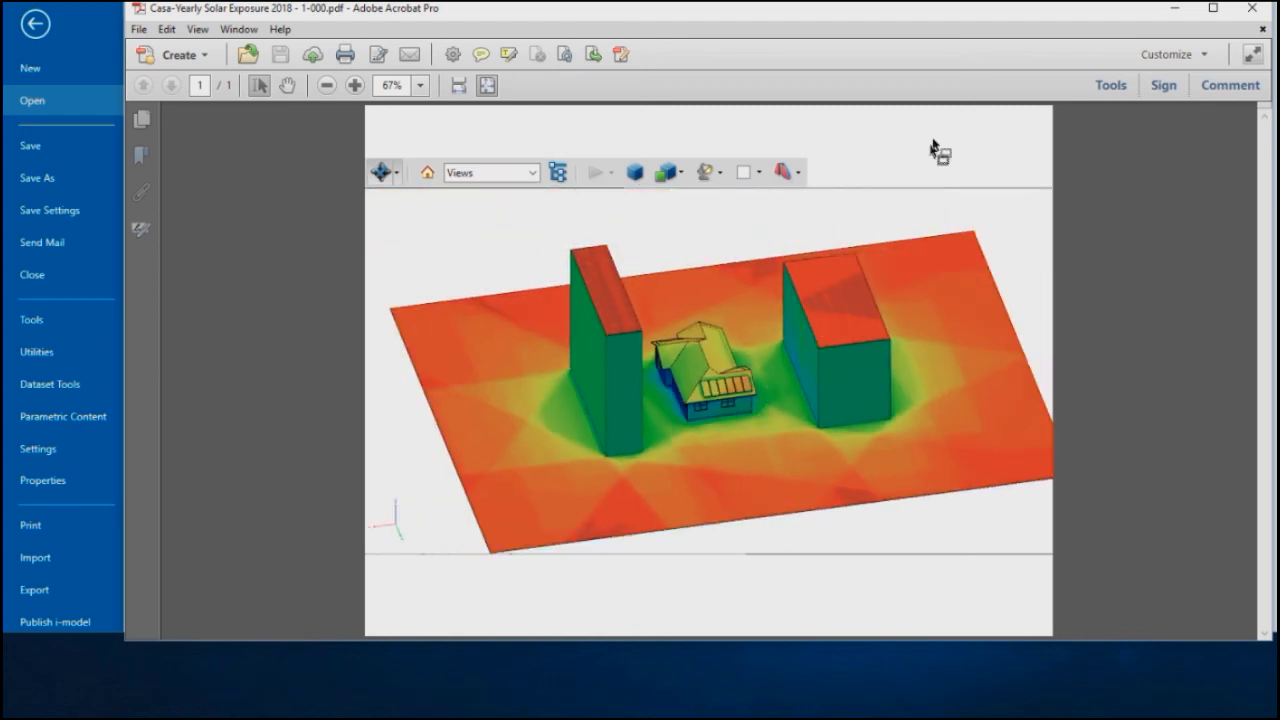
left_click(1251, 12)
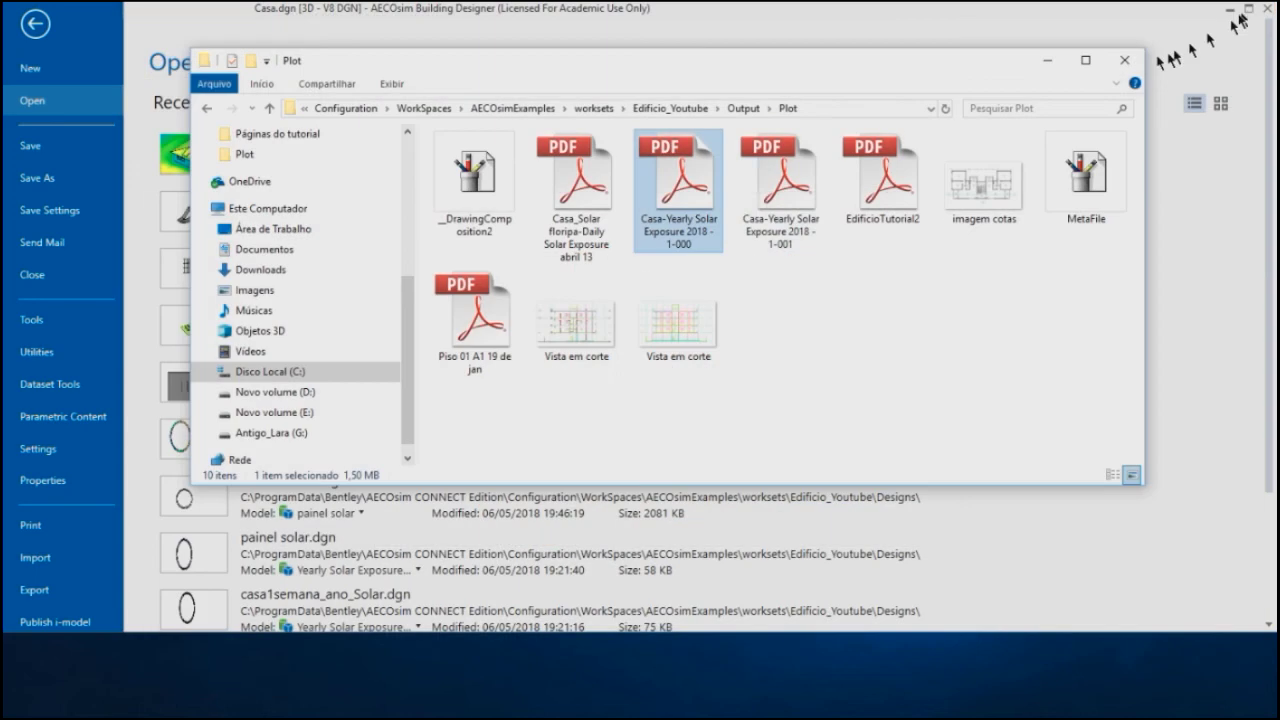
Step: Open Casa_Solar floripa-Daily Solar Exposure abril 13 in Adobe Acrobat and inspect its insolation and solar exposure 3D figures from different angles
double_click(589, 197)
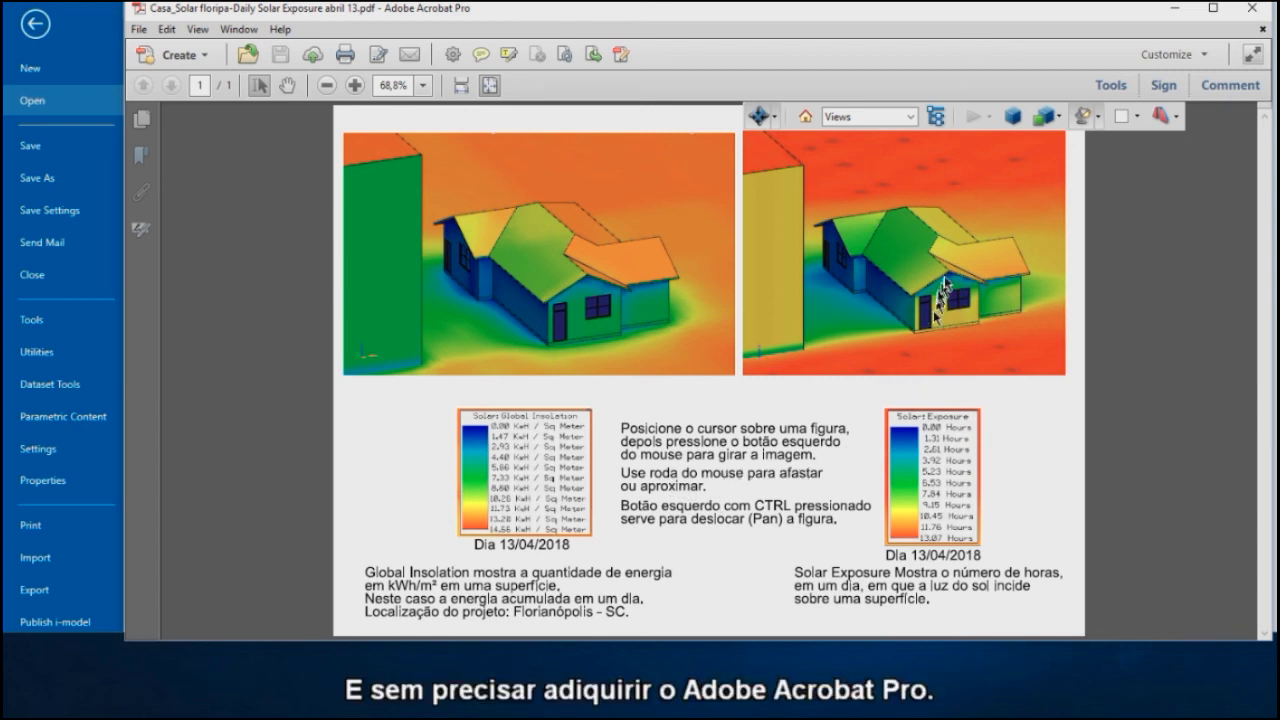
left_click_drag(943, 300, 893, 337)
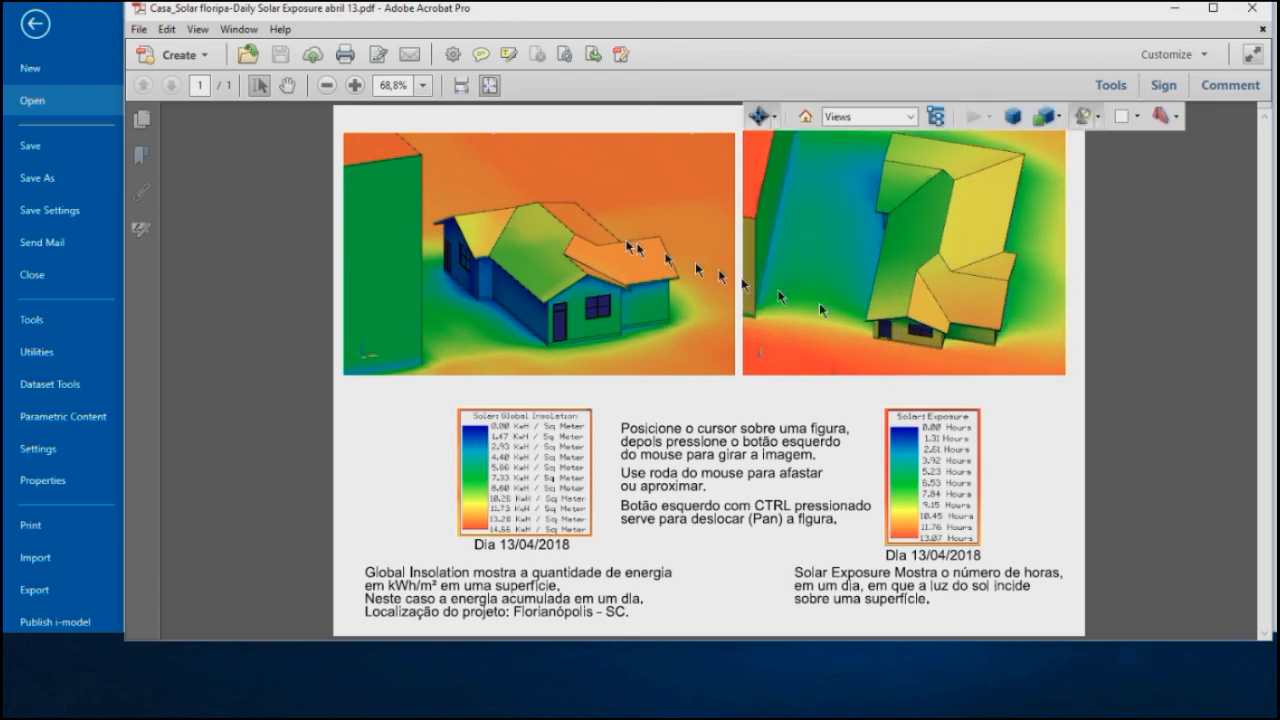
mouse_move(570, 235)
left_mouse_down()
mouse_move(520, 300)
mouse_move(430, 250)
mouse_move(508, 251)
mouse_move(492, 258)
mouse_move(584, 221)
left_mouse_up()
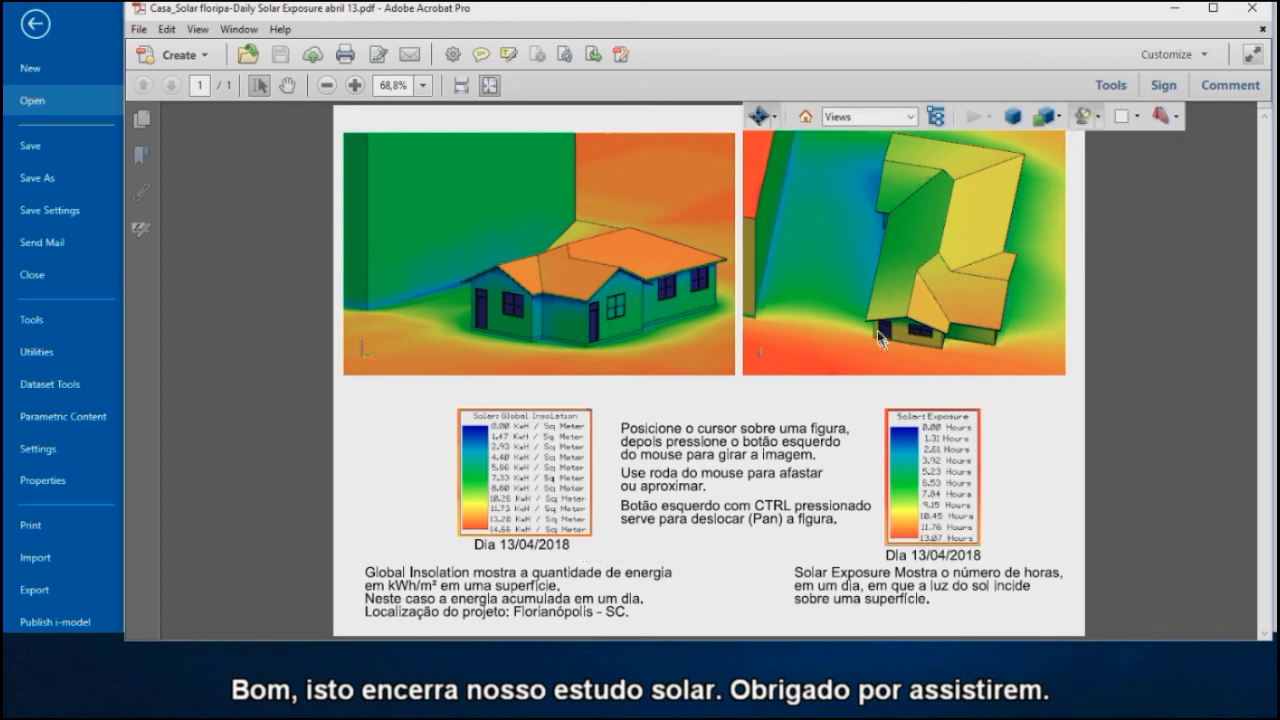
left_click_drag(888, 358, 922, 290)
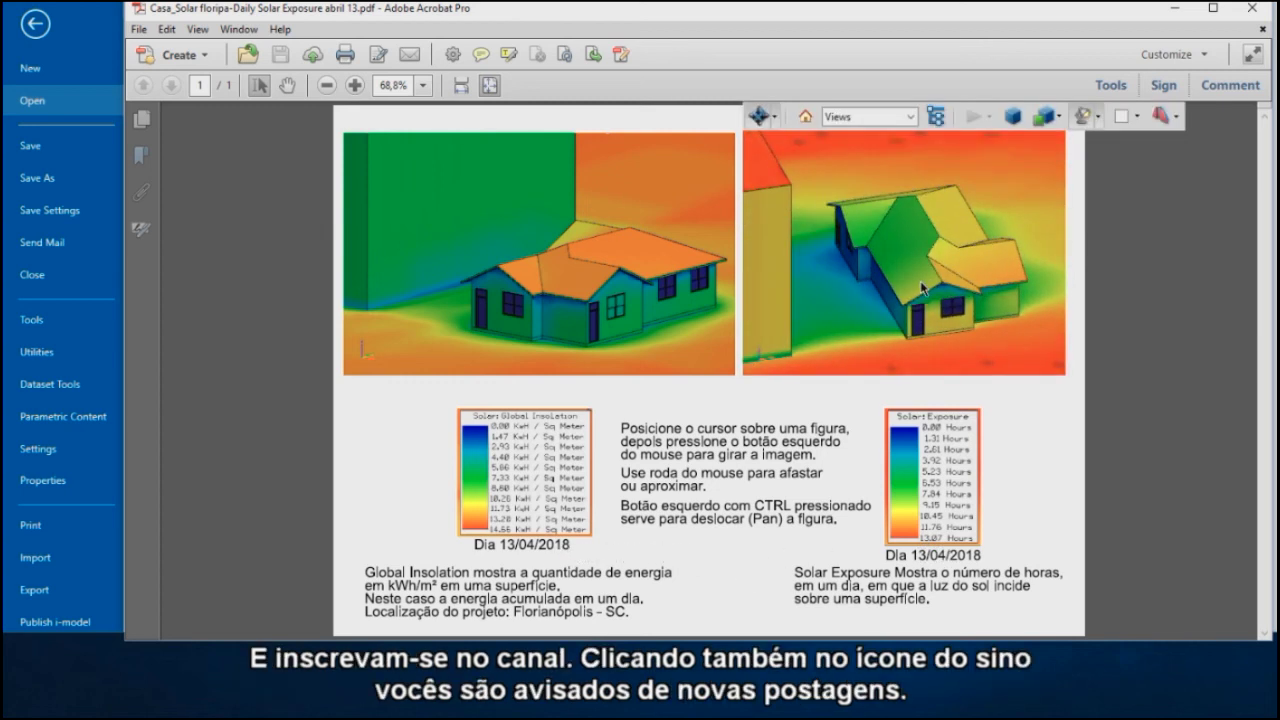
scroll(922, 286, "down", 3)
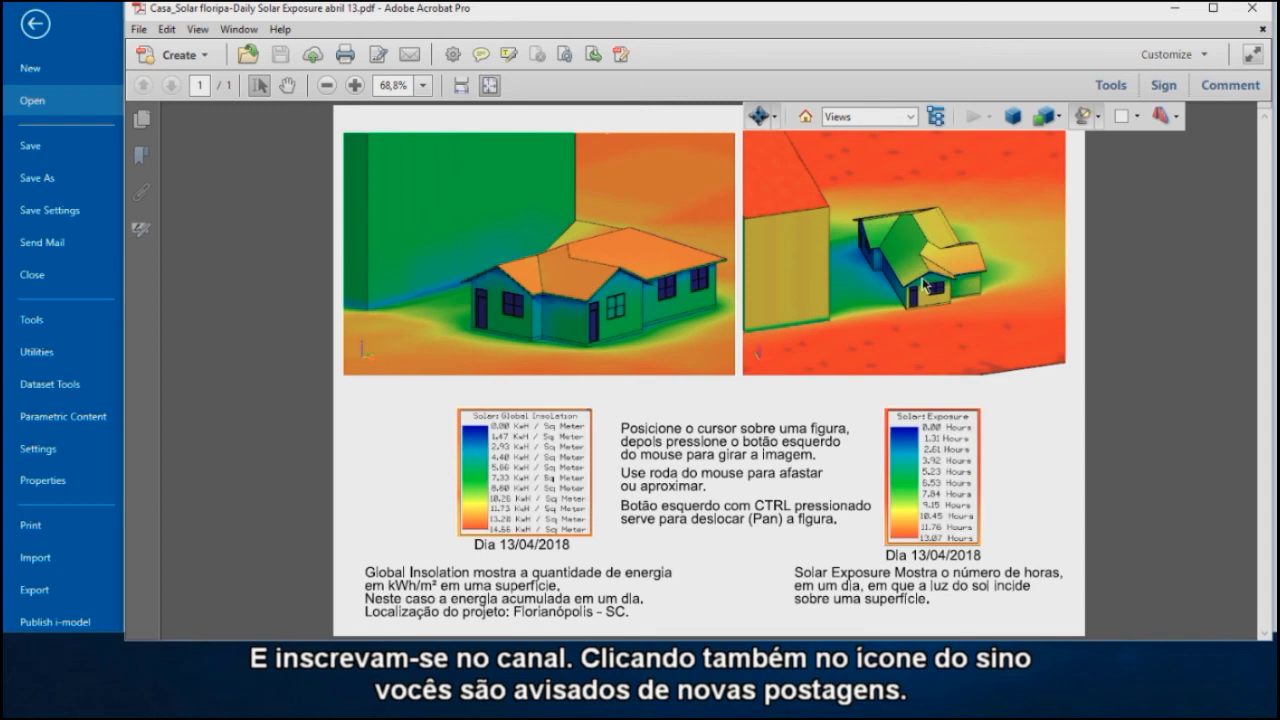
Step: Close the PDF and the Plot folder window, and return to the Casa.dgn model views in AECOsim Building Designer
left_click(1253, 11)
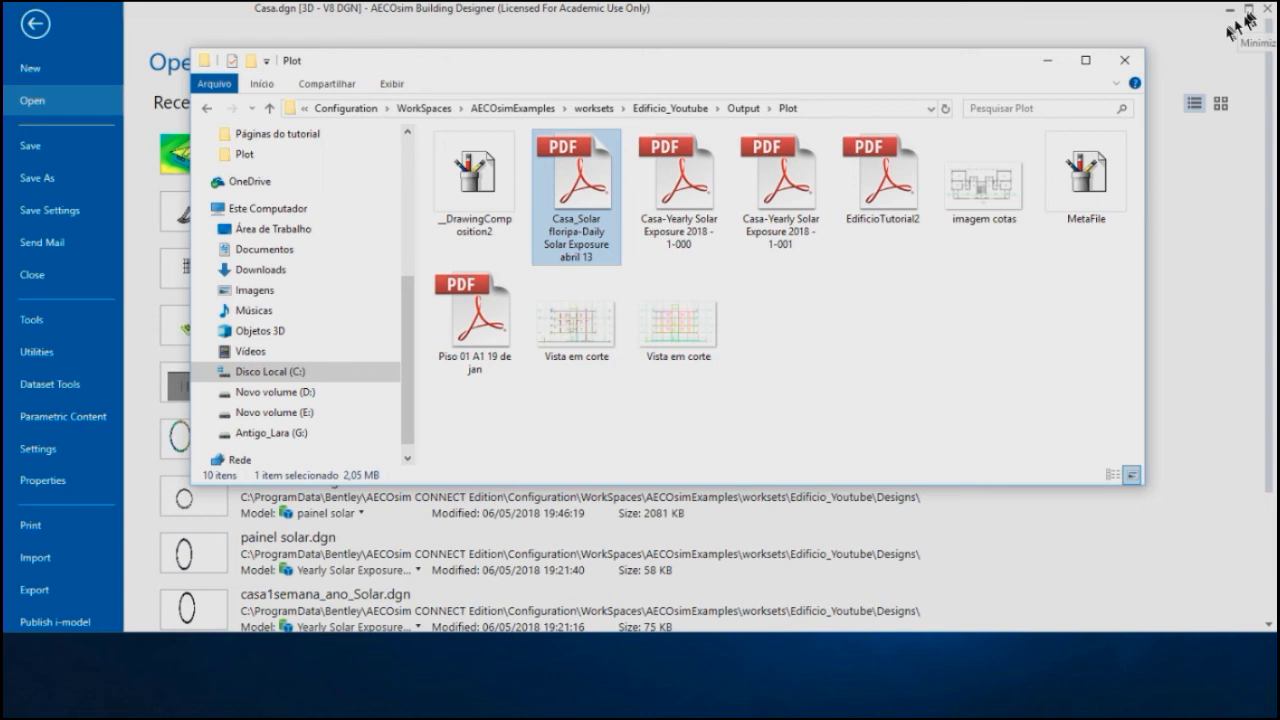
left_click(1127, 62)
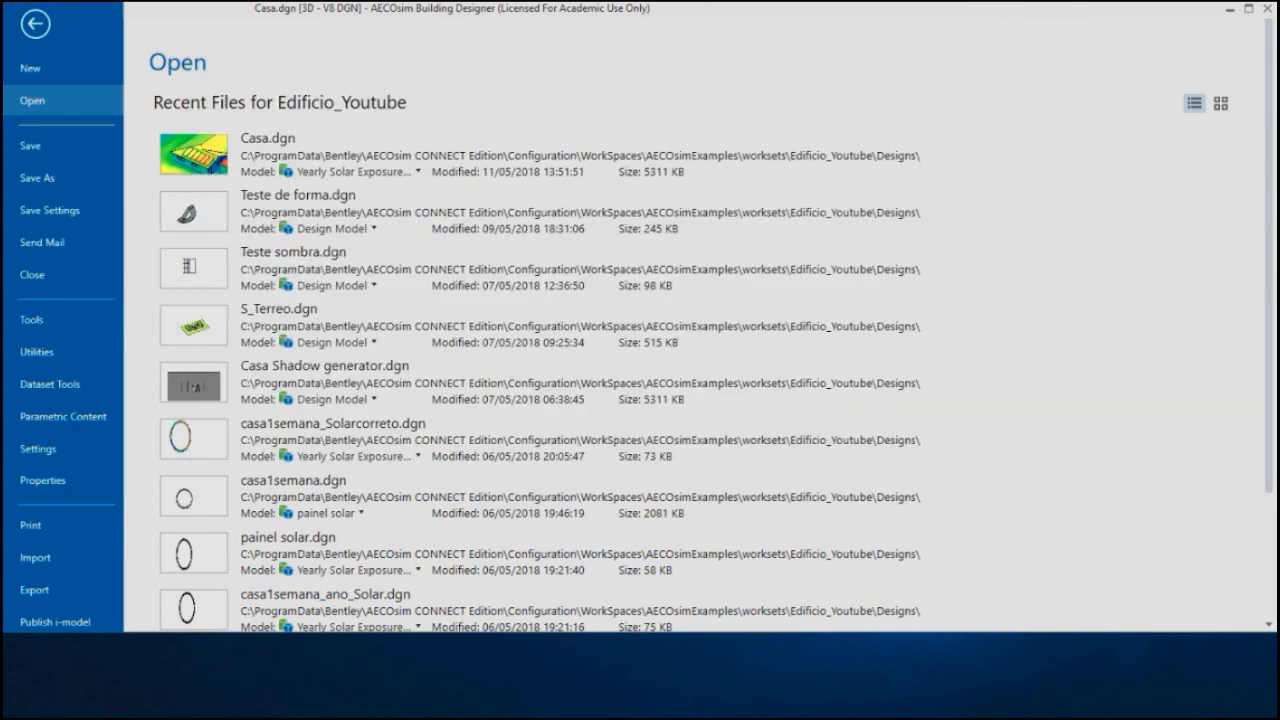
left_click(33, 25)
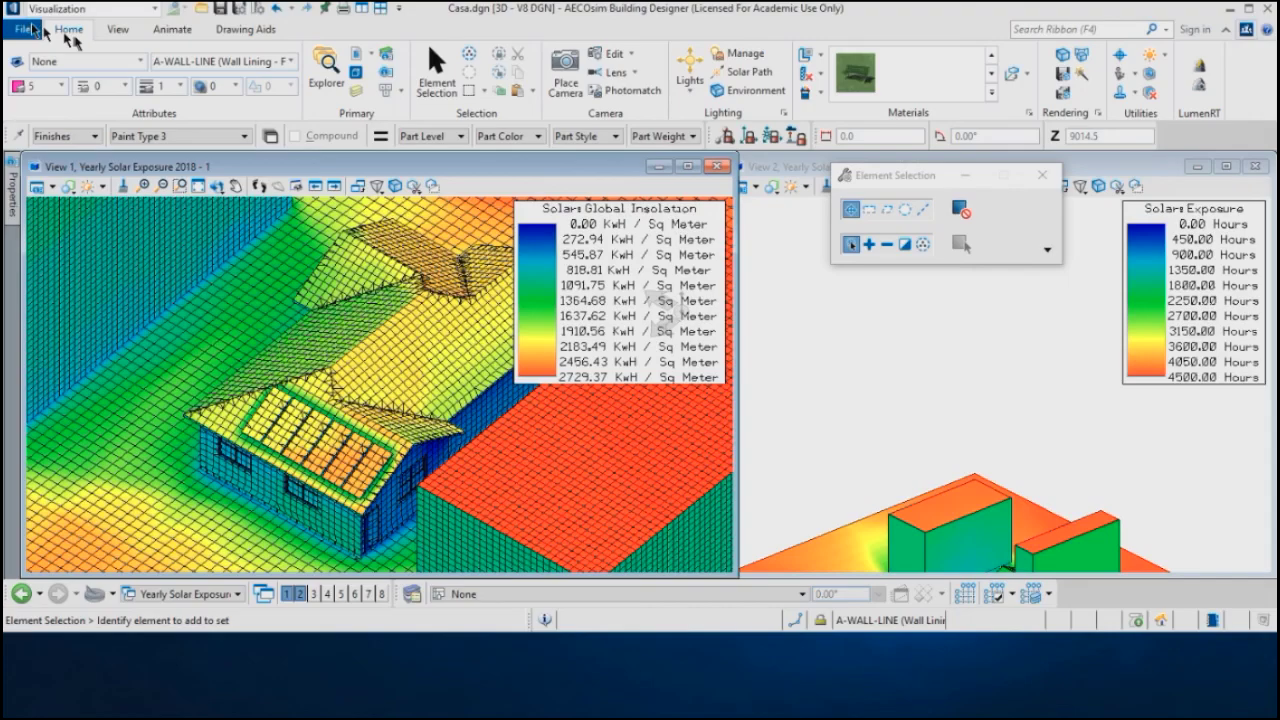